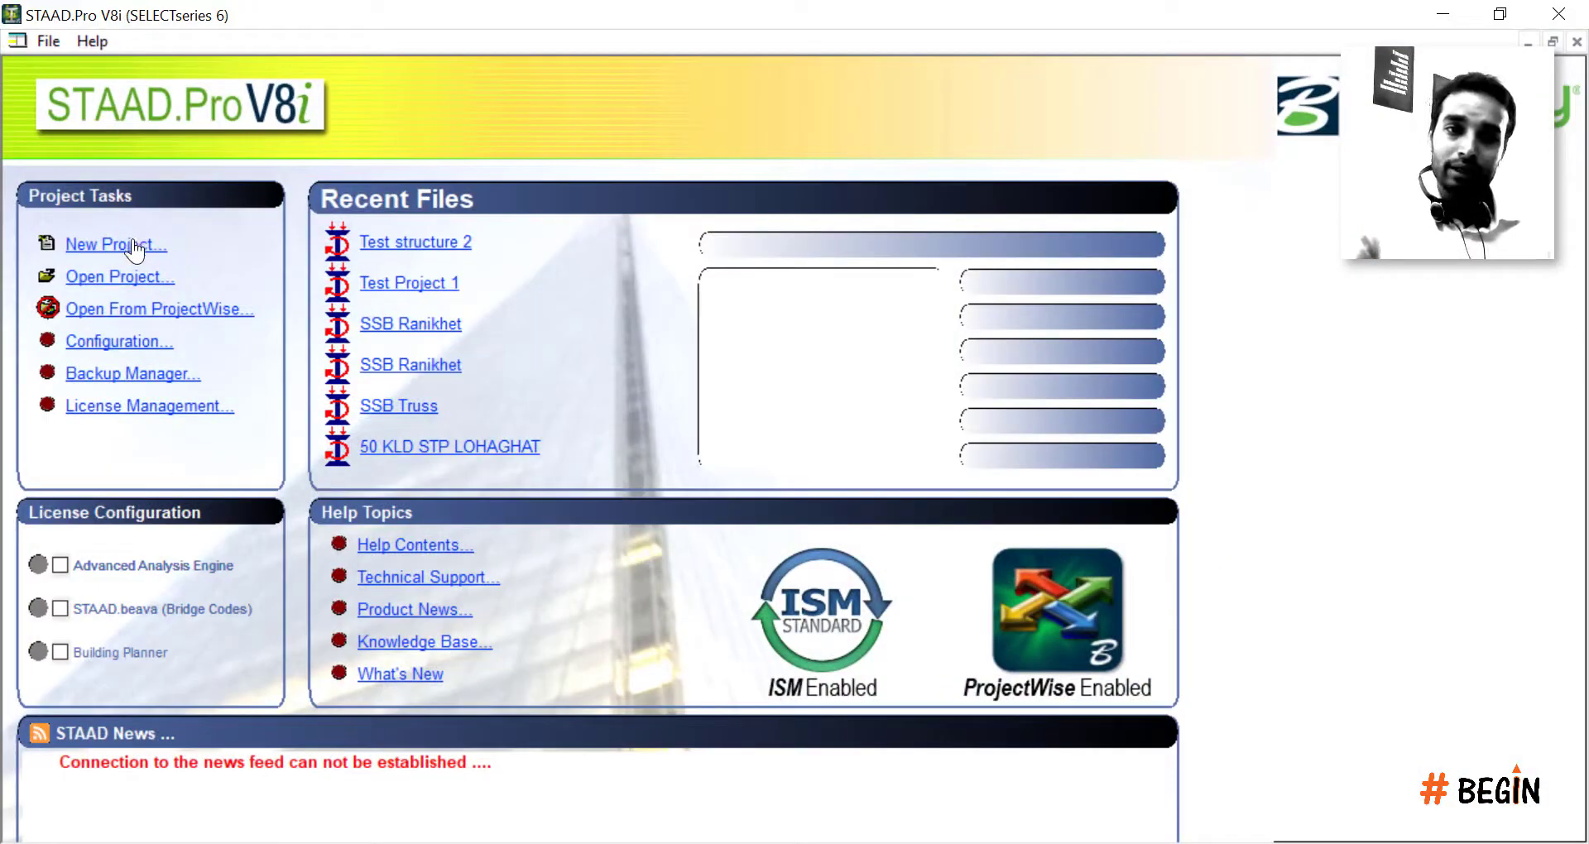
Step: Start a new project and name the model file Test1
click(116, 245)
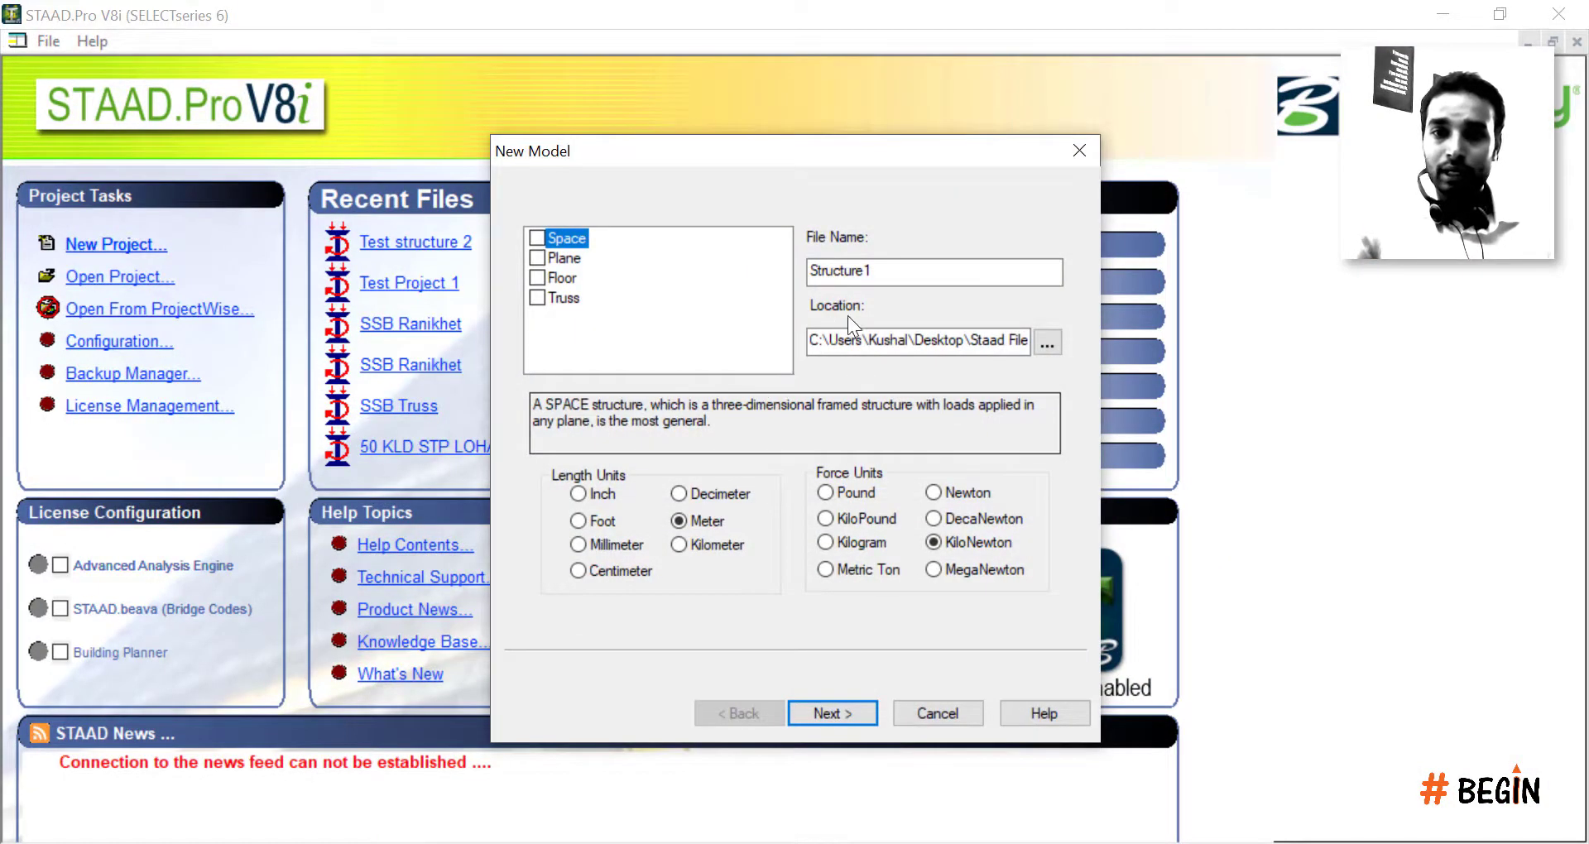
key(Tab)
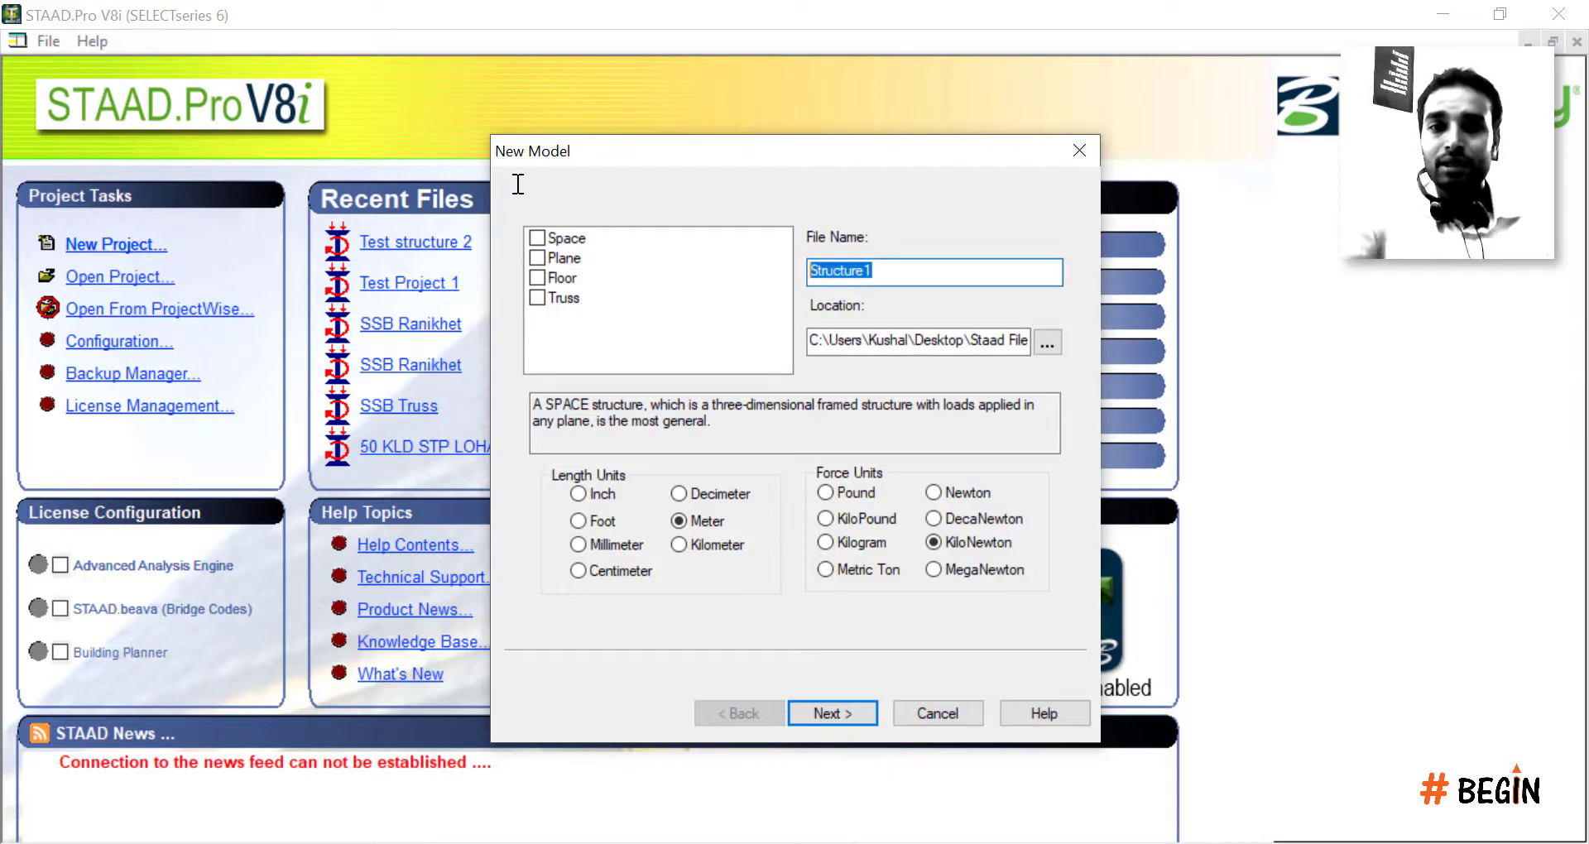
text(Test)
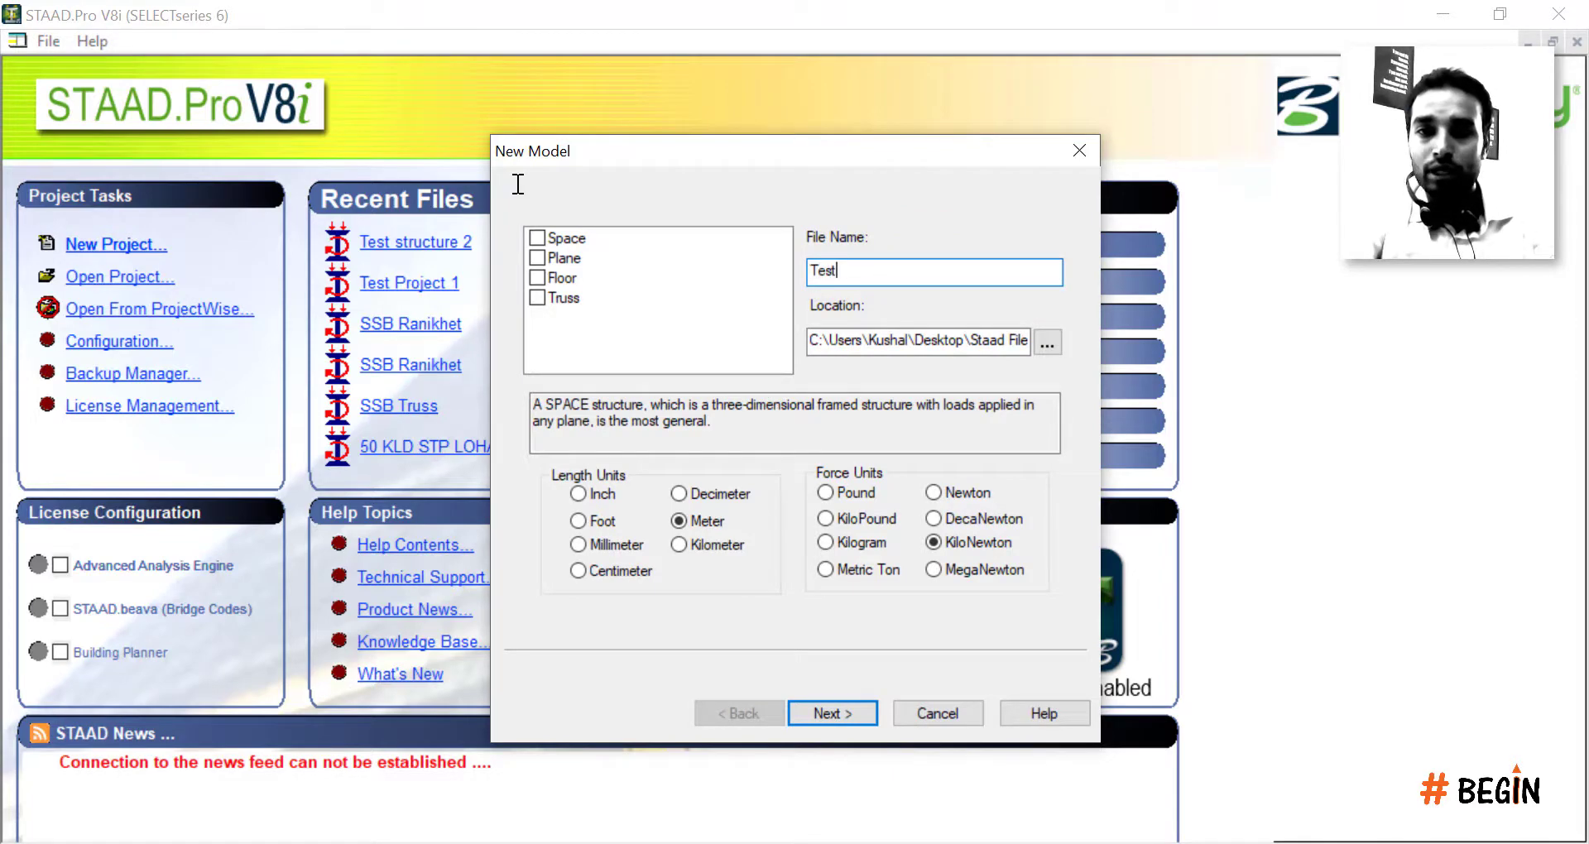
text(1)
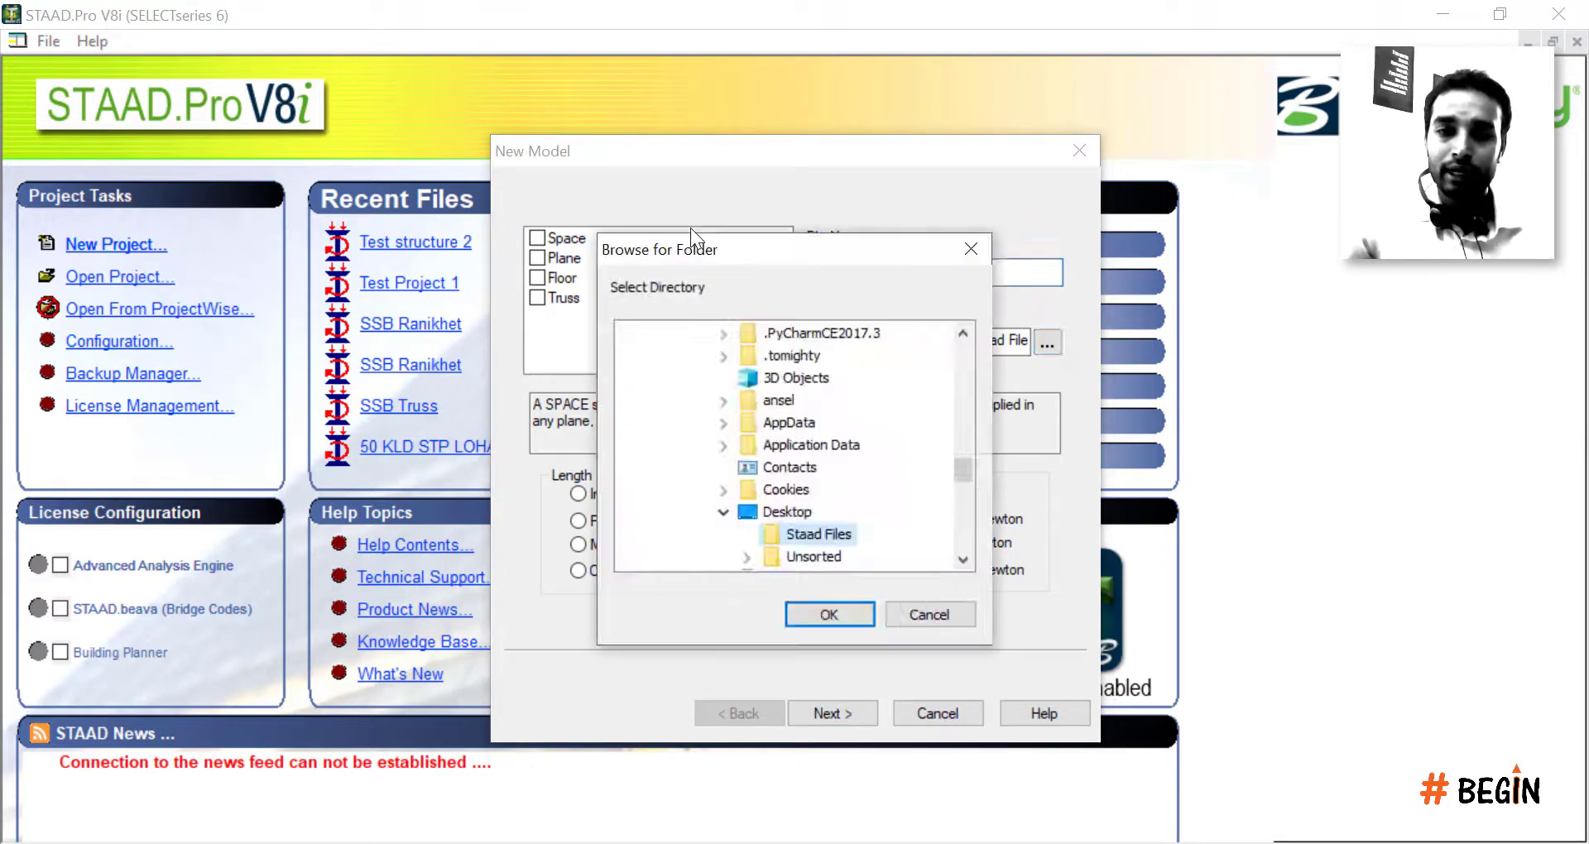
Step: Set the Staad Files folder on the desktop as the model's location and finish creating the model with the Add Beam option
scroll(829, 469, up, 10)
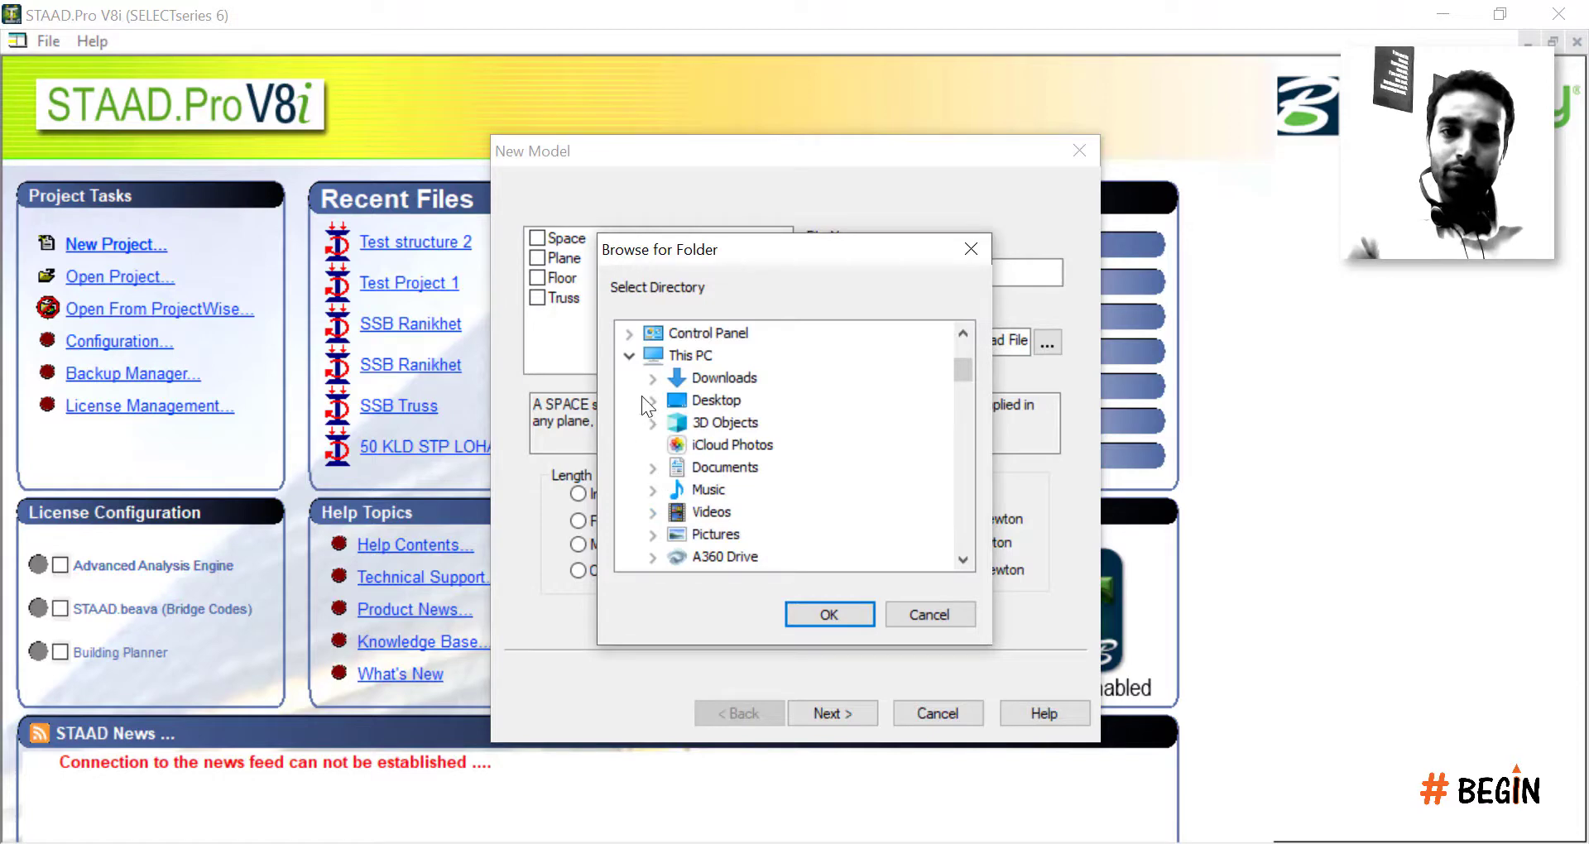
scroll(687, 376, up, 3)
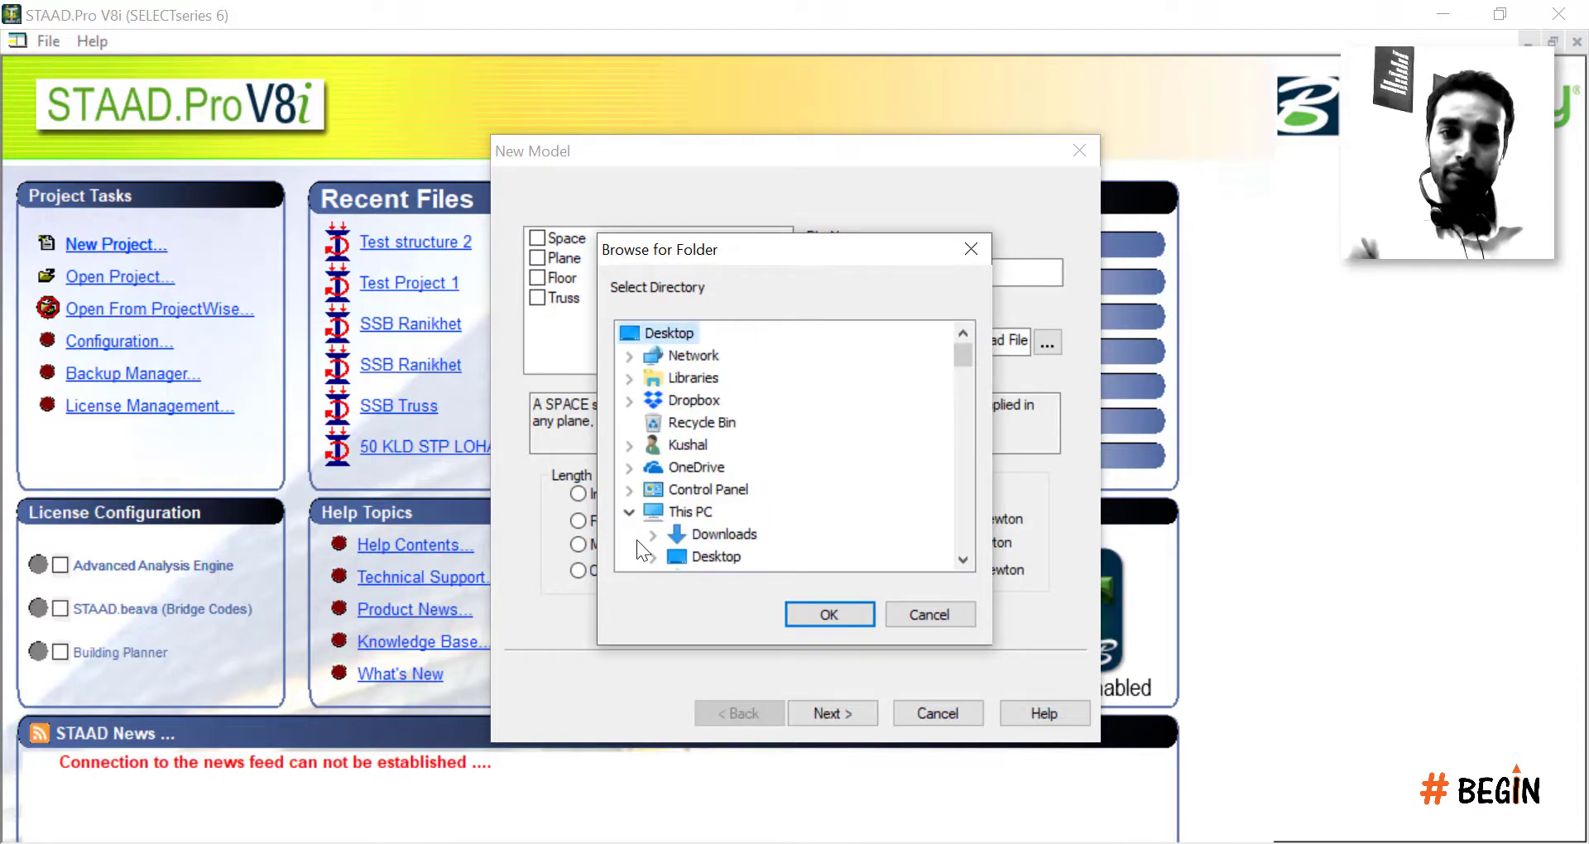
click(630, 511)
click(709, 536)
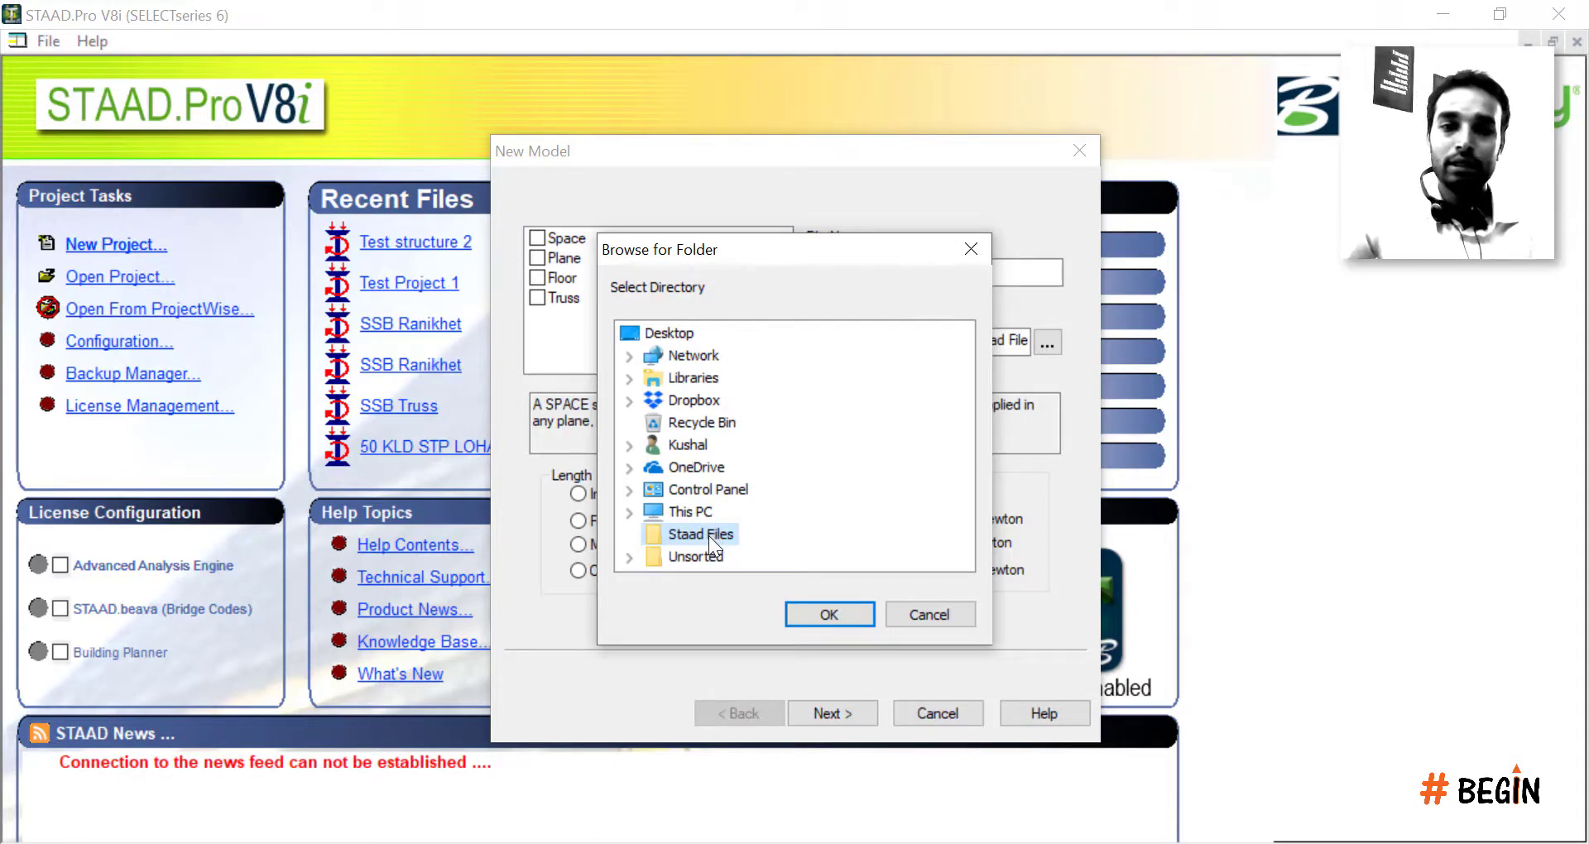
key(super+d)
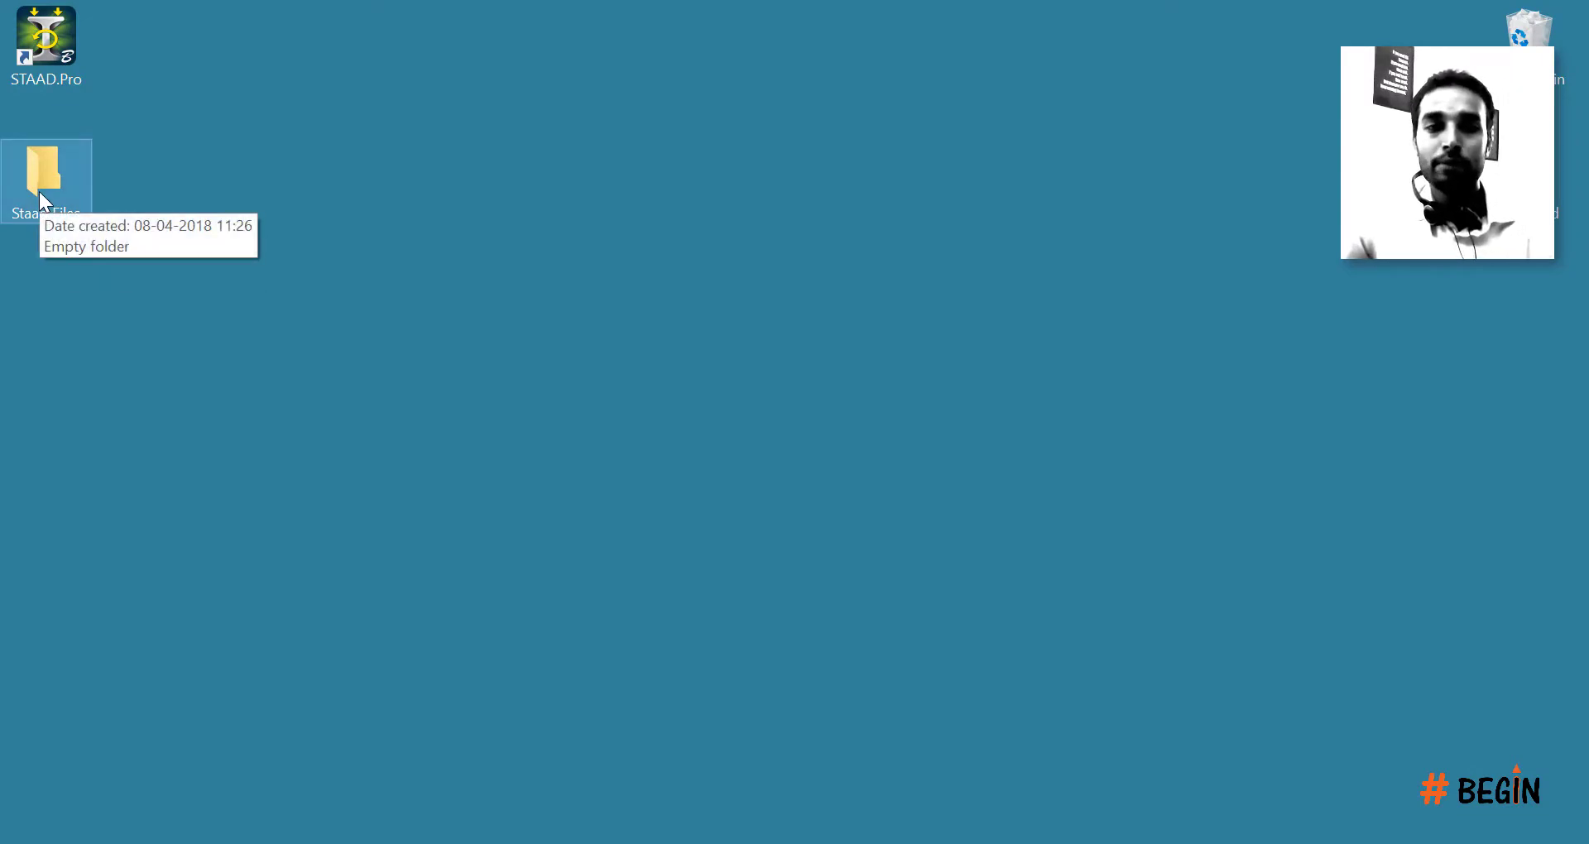
key(super+d)
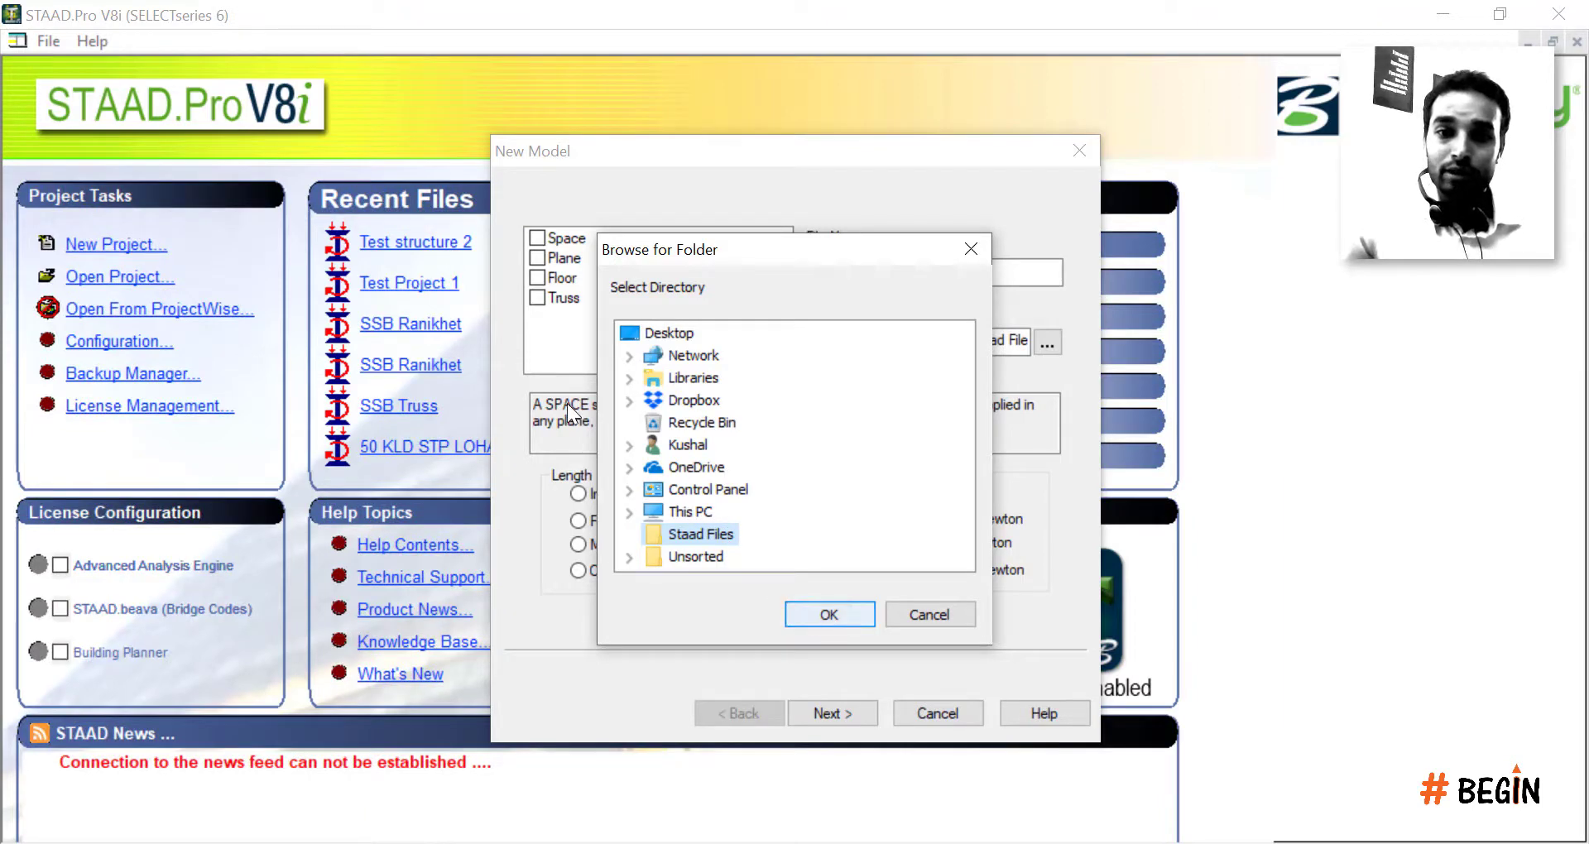
key(Return)
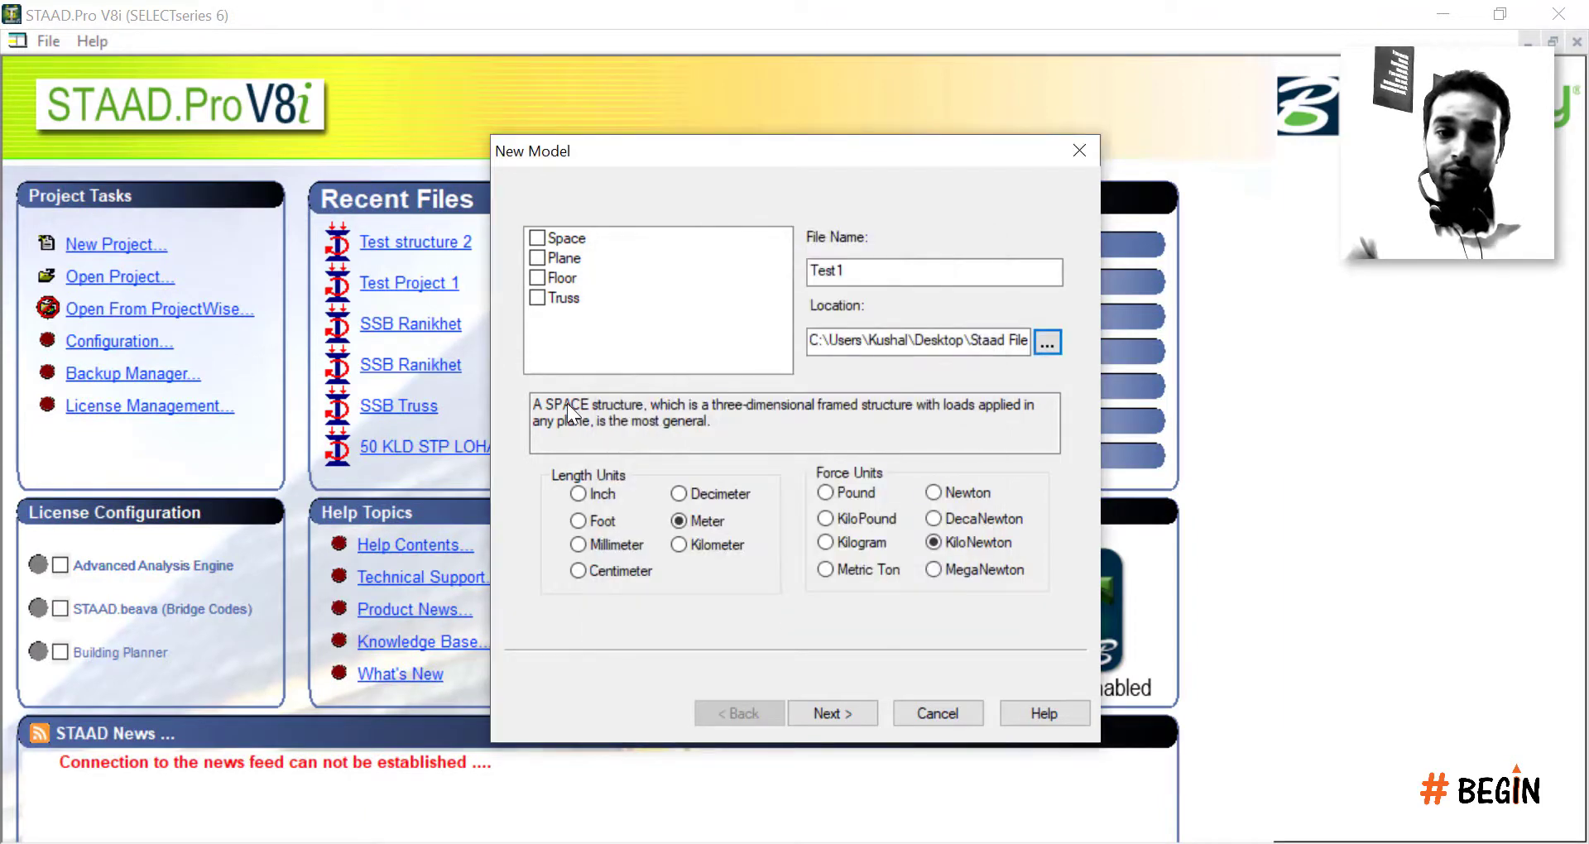
click(846, 713)
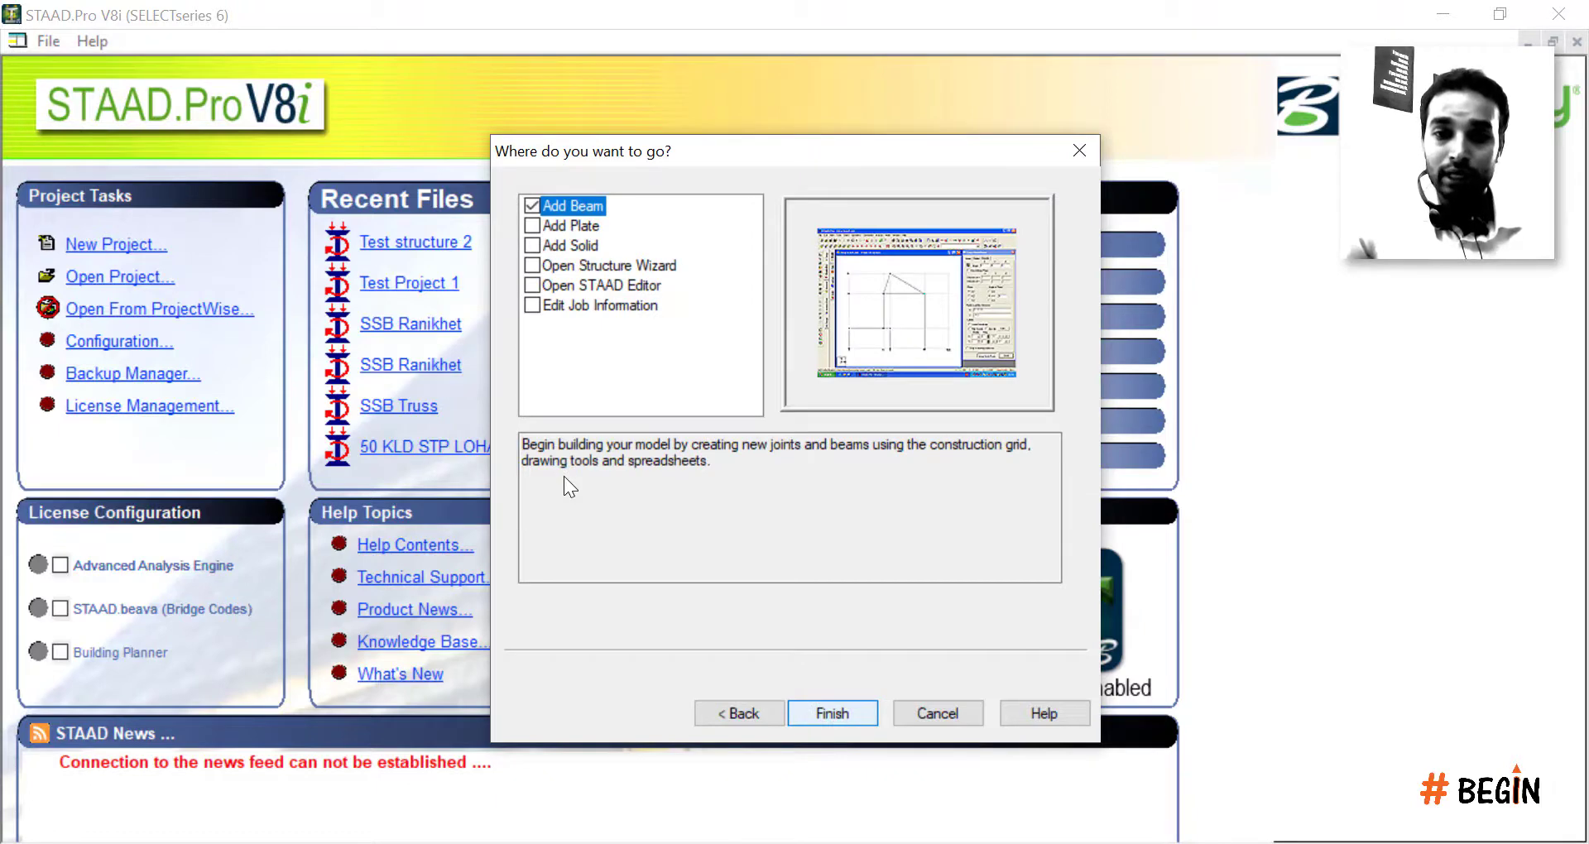
key(Return)
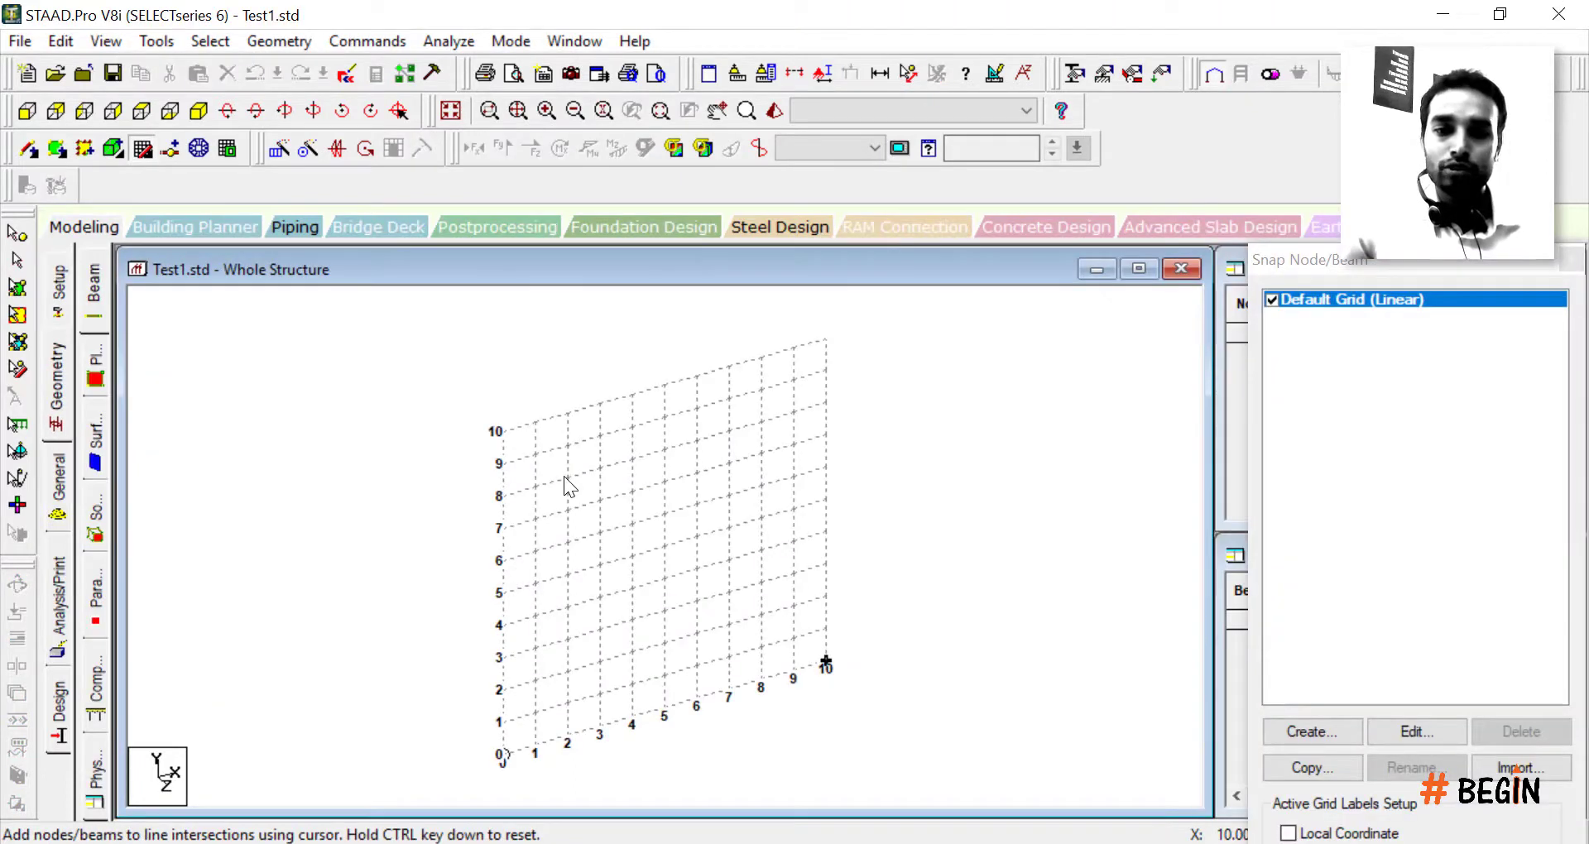
Step: Draw a portal frame of three beams through grid points (0,0), (0,4), (3,4) and (3,0)
click(504, 755)
click(502, 624)
click(600, 596)
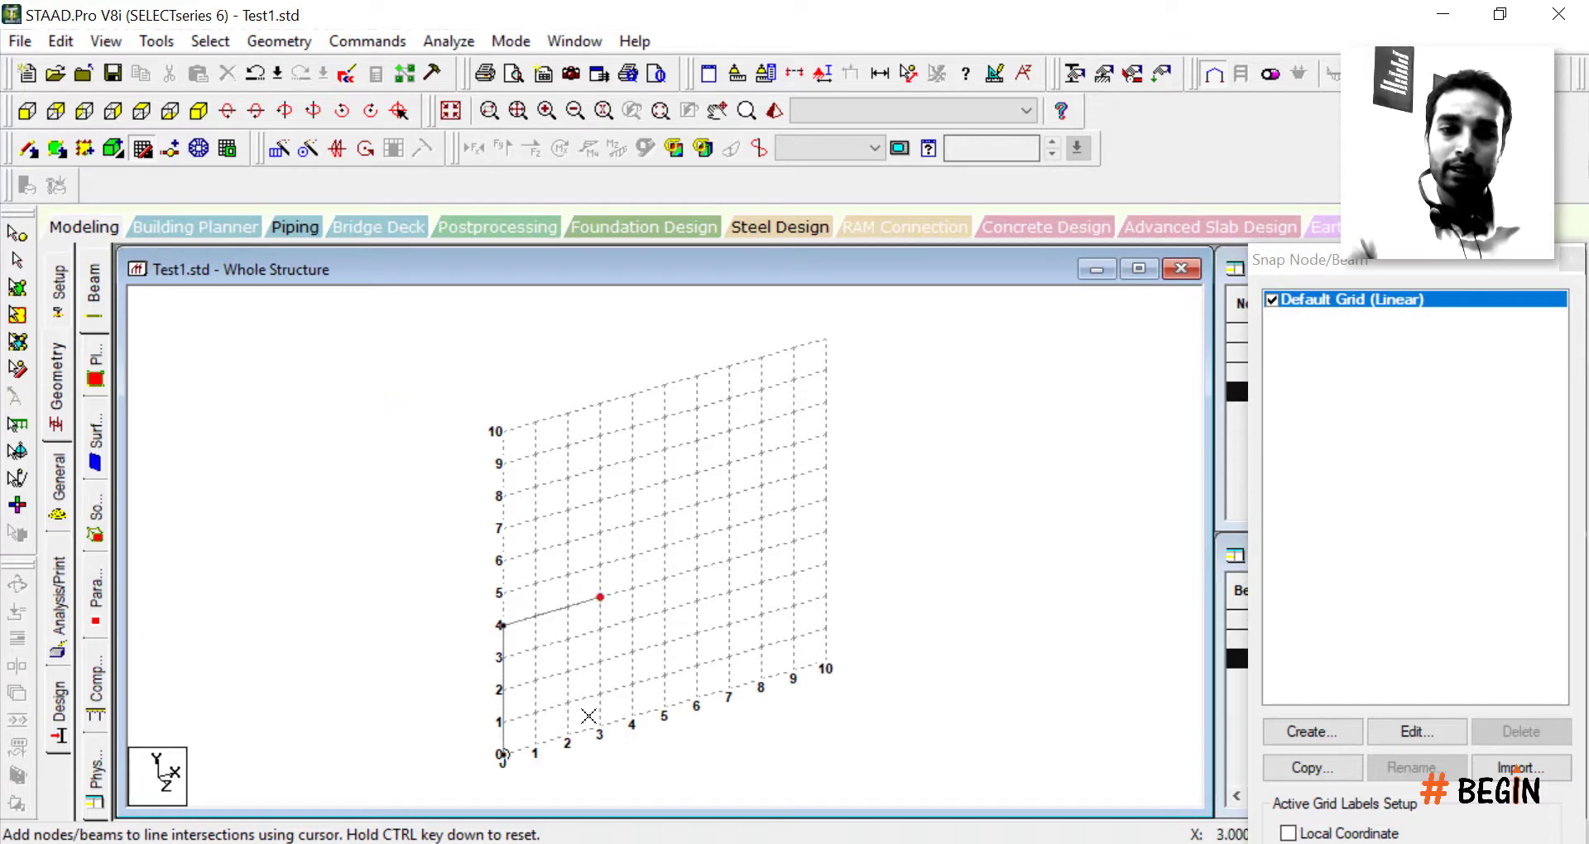
click(598, 725)
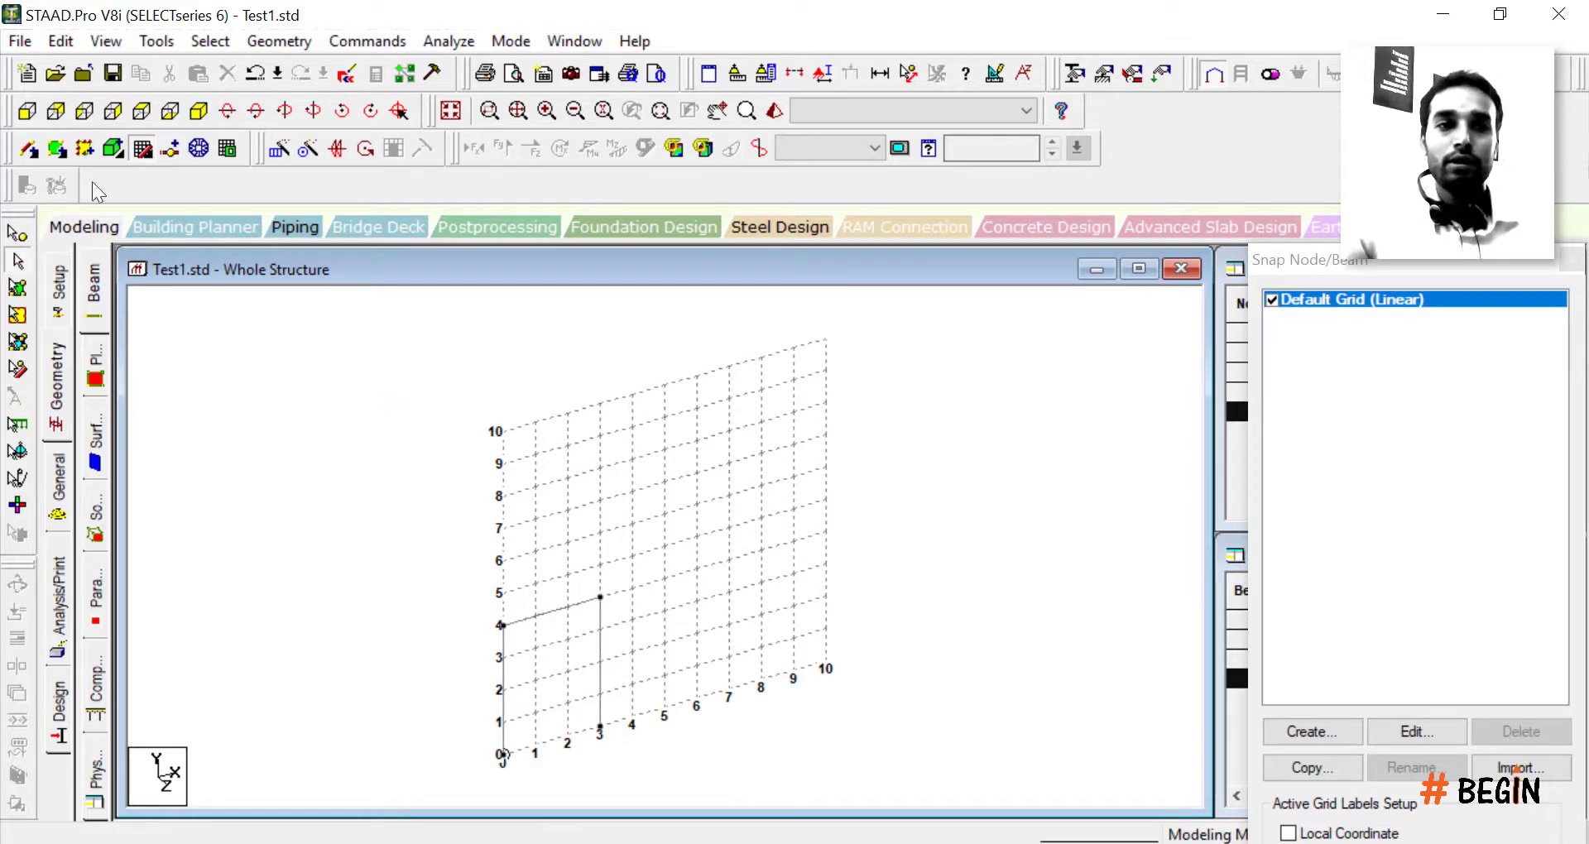
Step: Save the Test1 structure
click(20, 40)
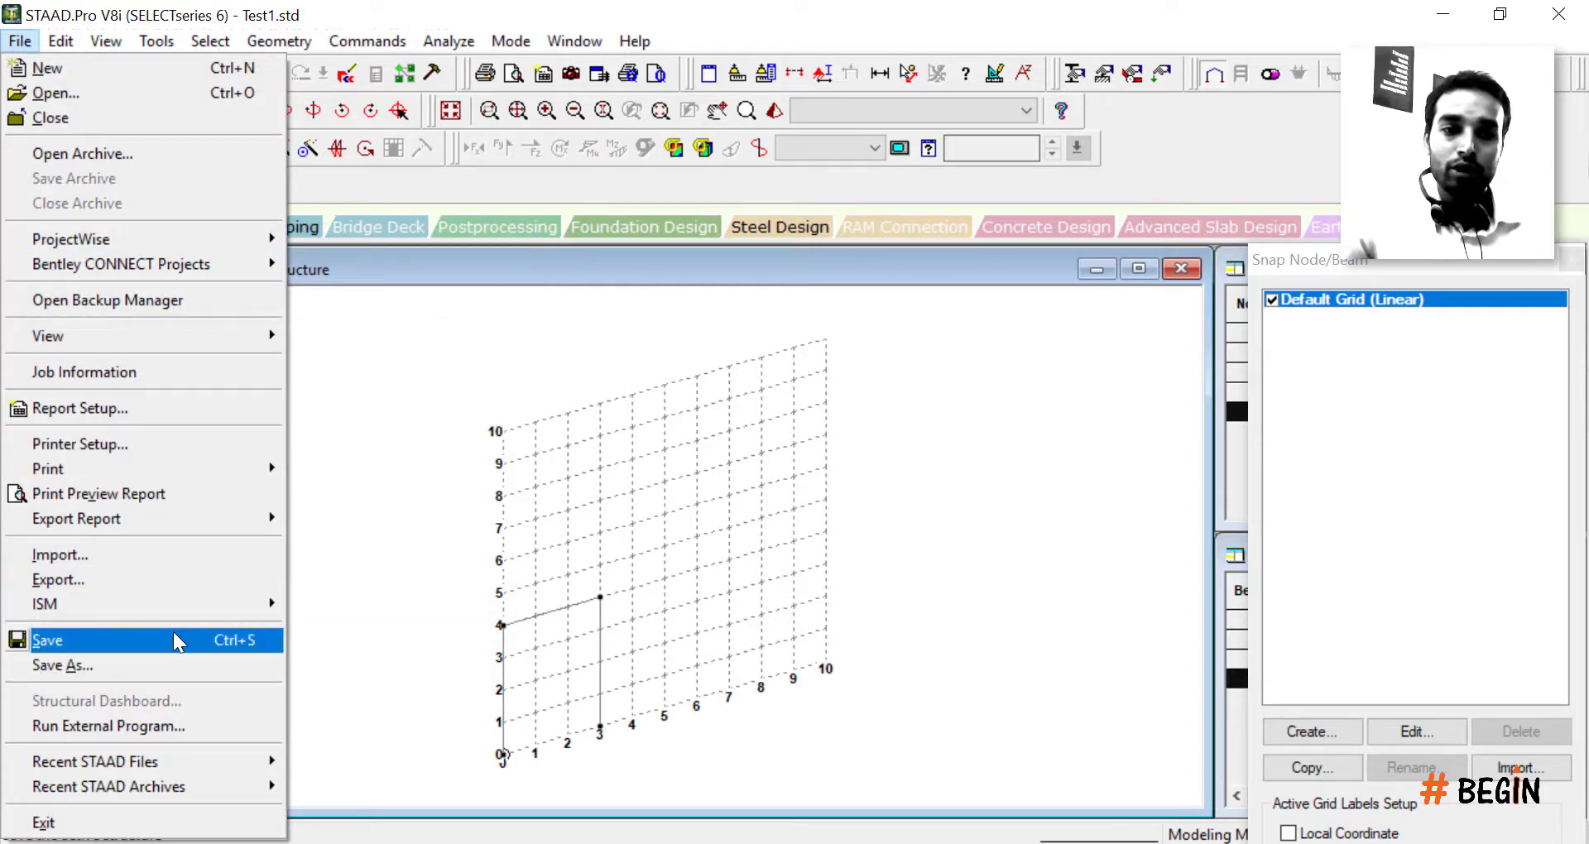
click(240, 647)
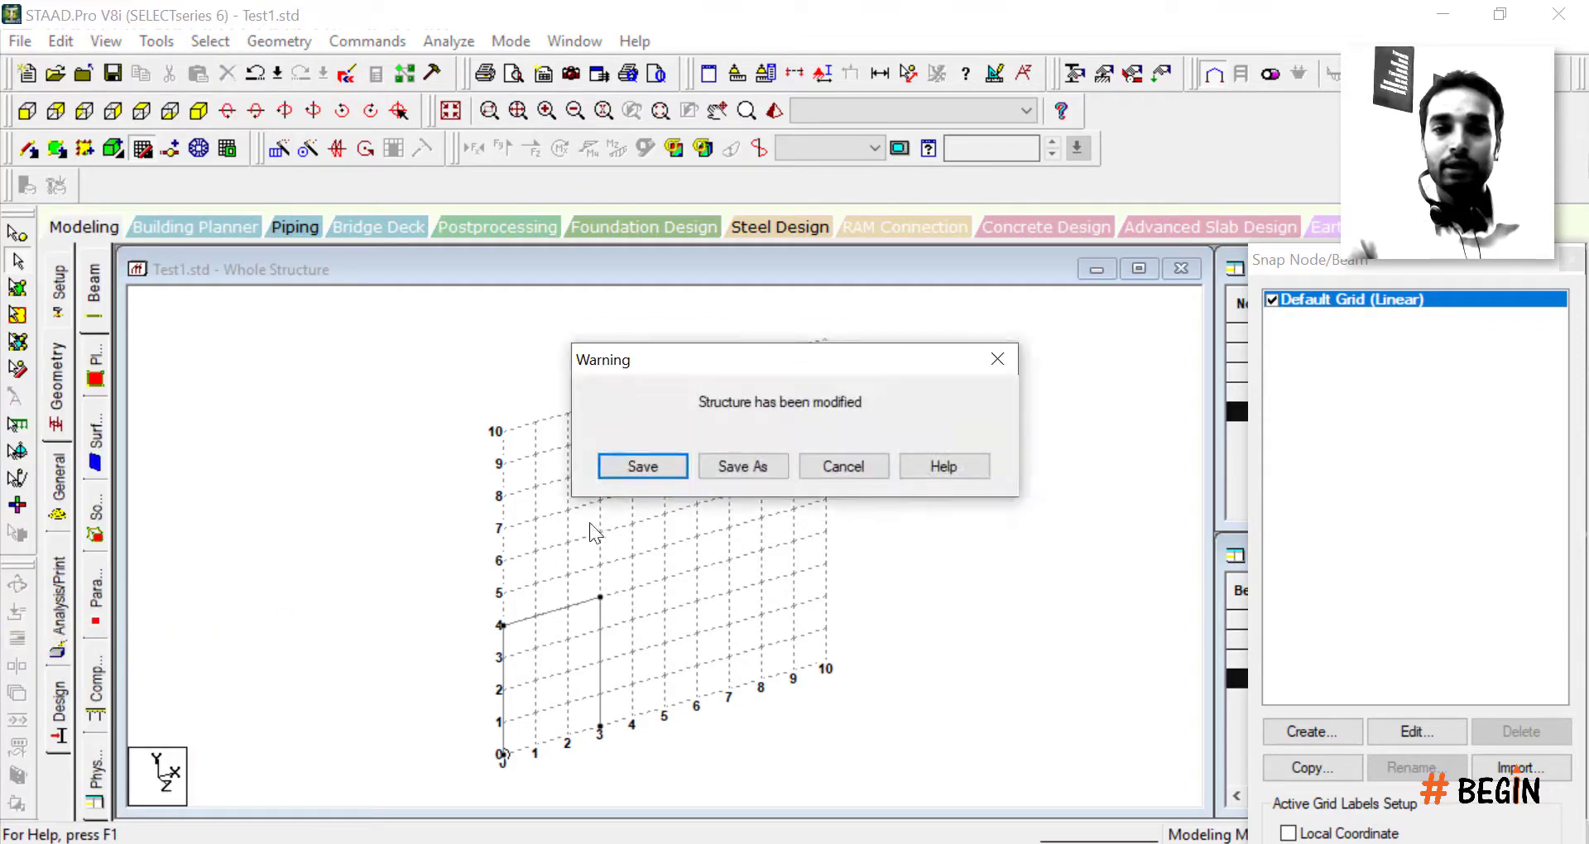
key(Escape)
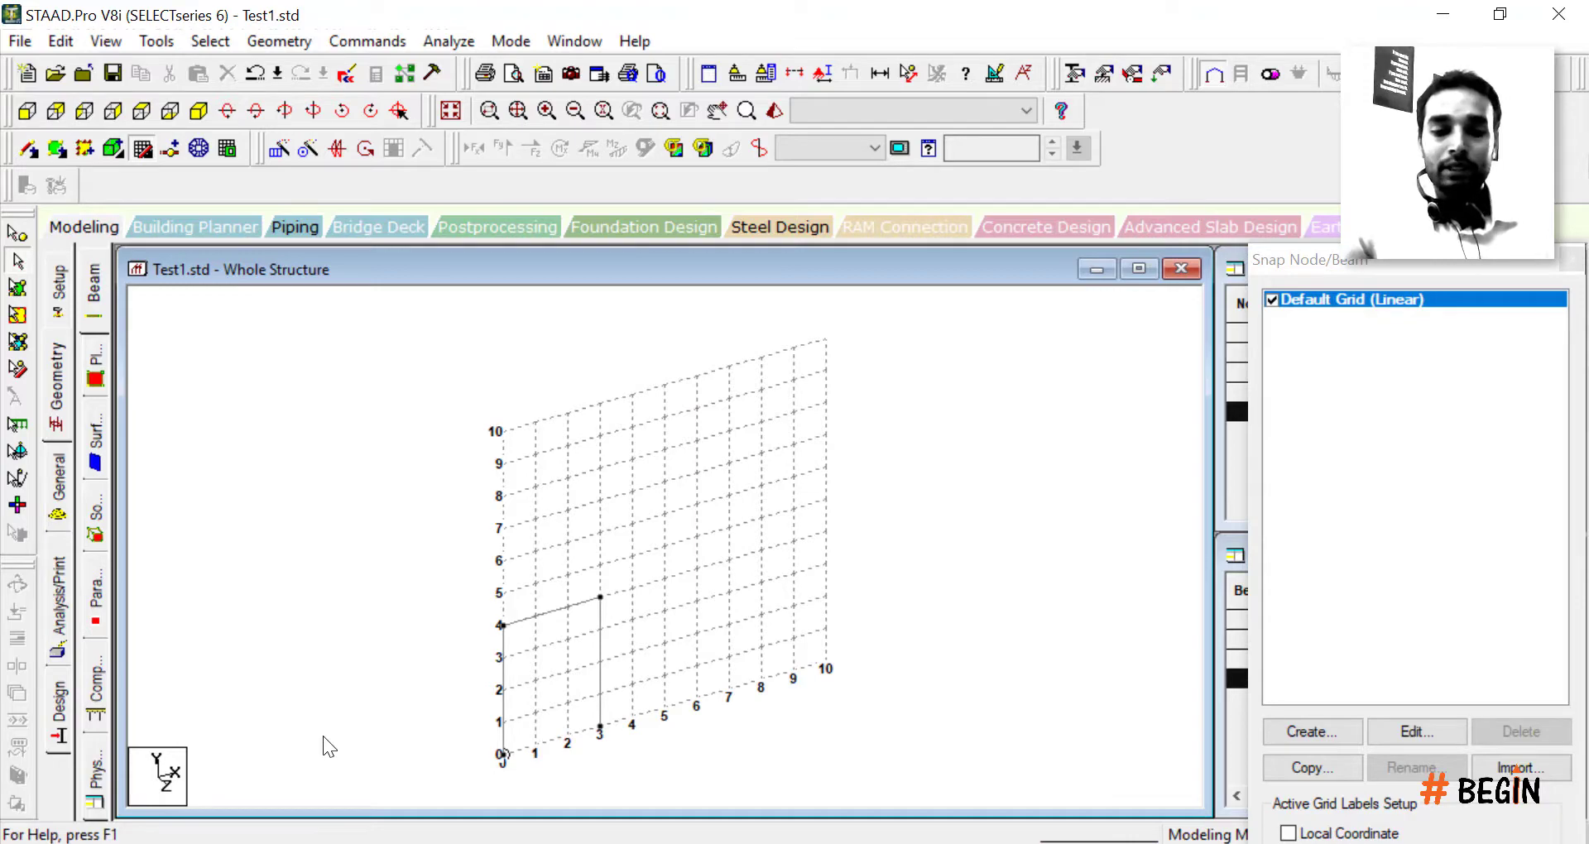
Step: Open the Staad Files folder on the desktop, examine the files generated for Test1, and return to the model
key(super+d)
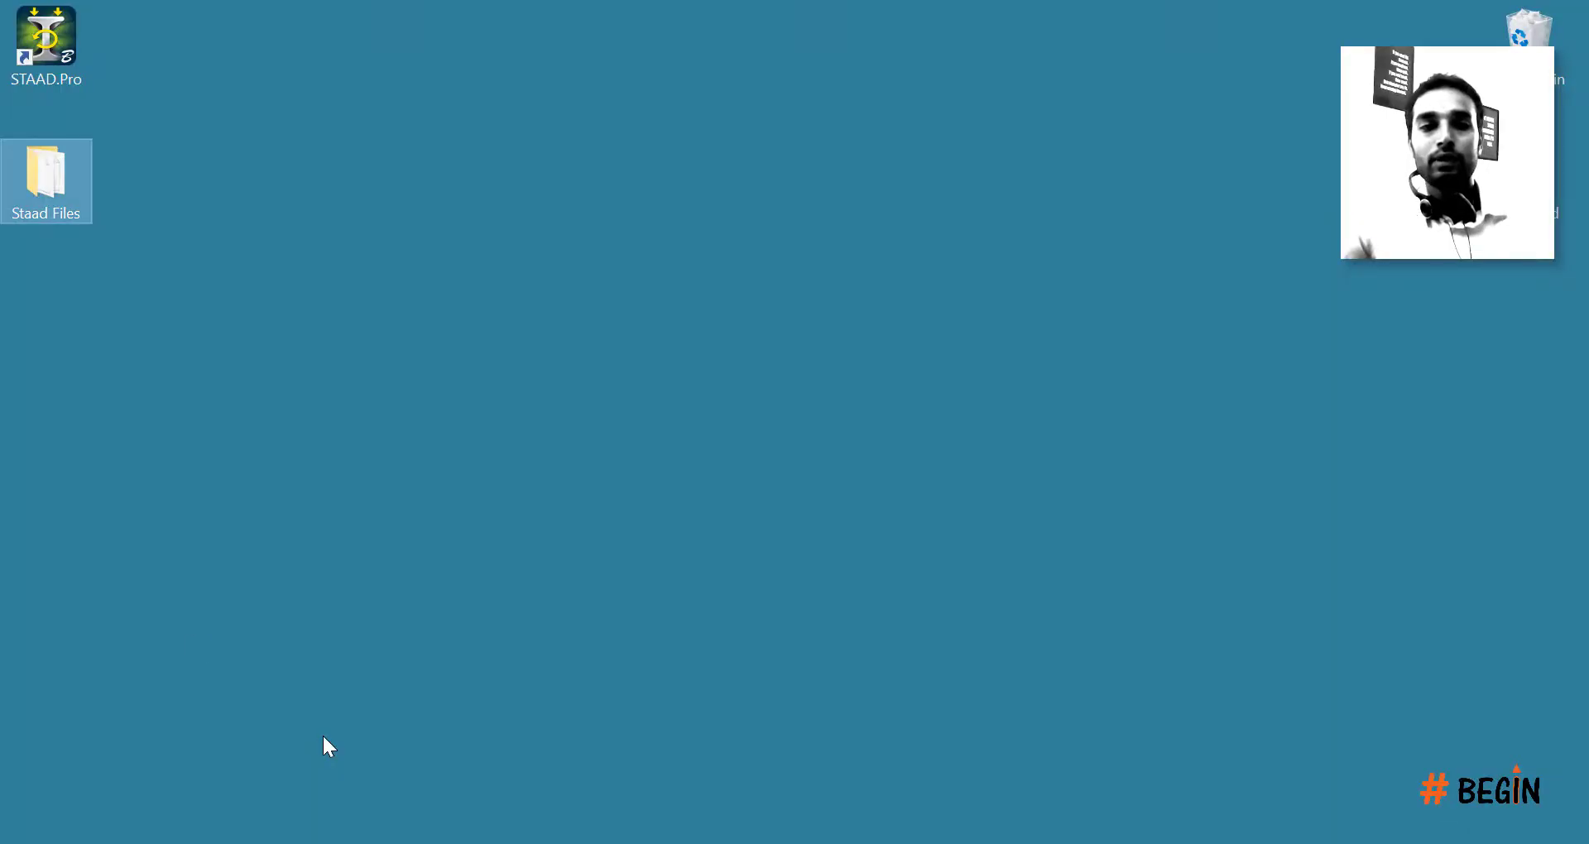
double_click(78, 188)
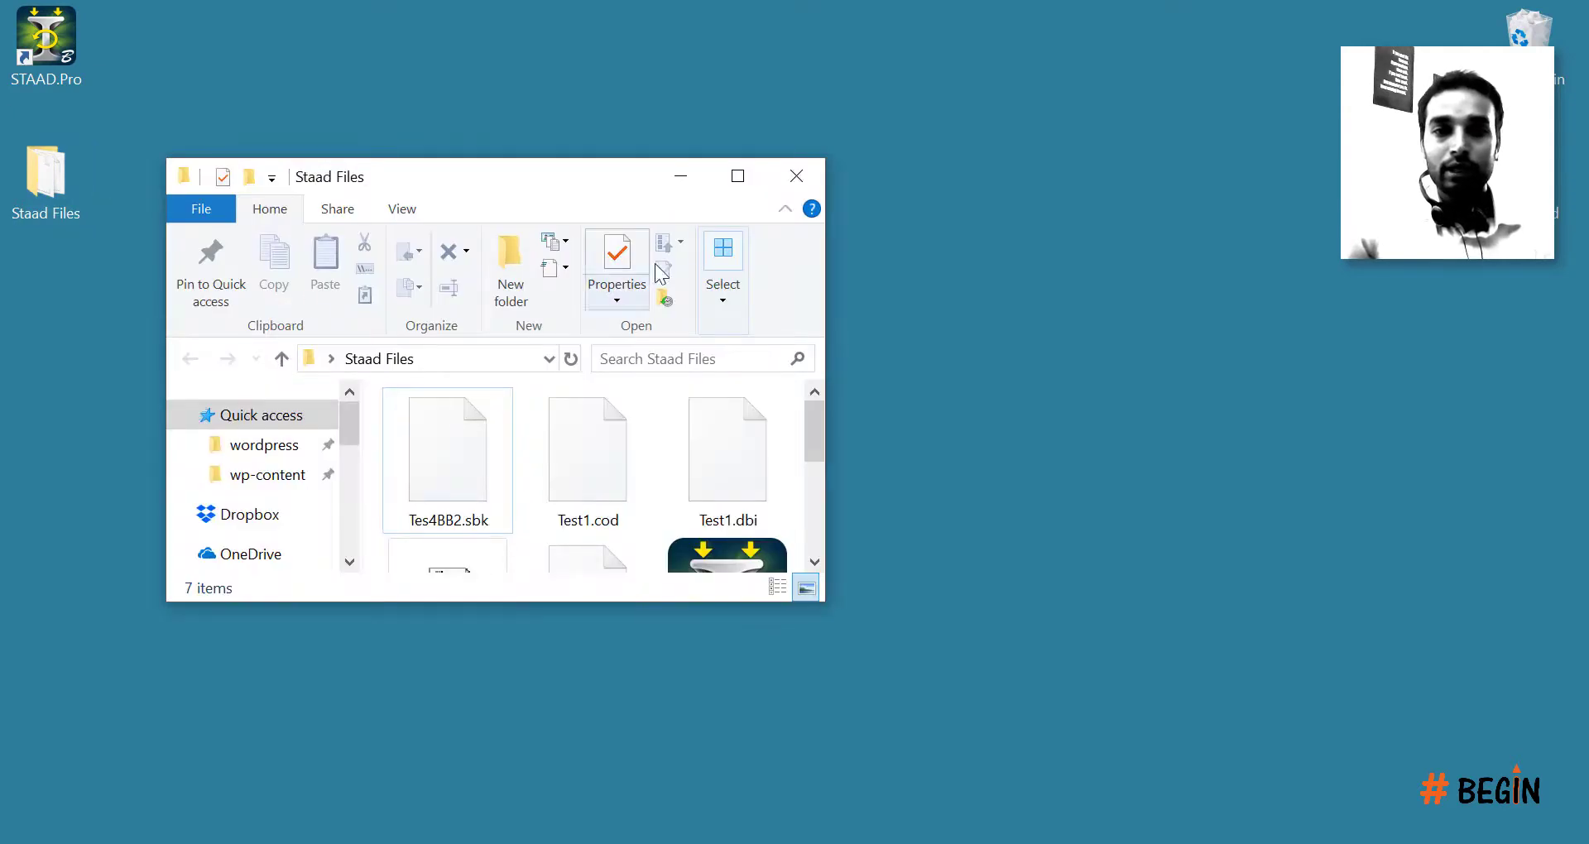
click(738, 177)
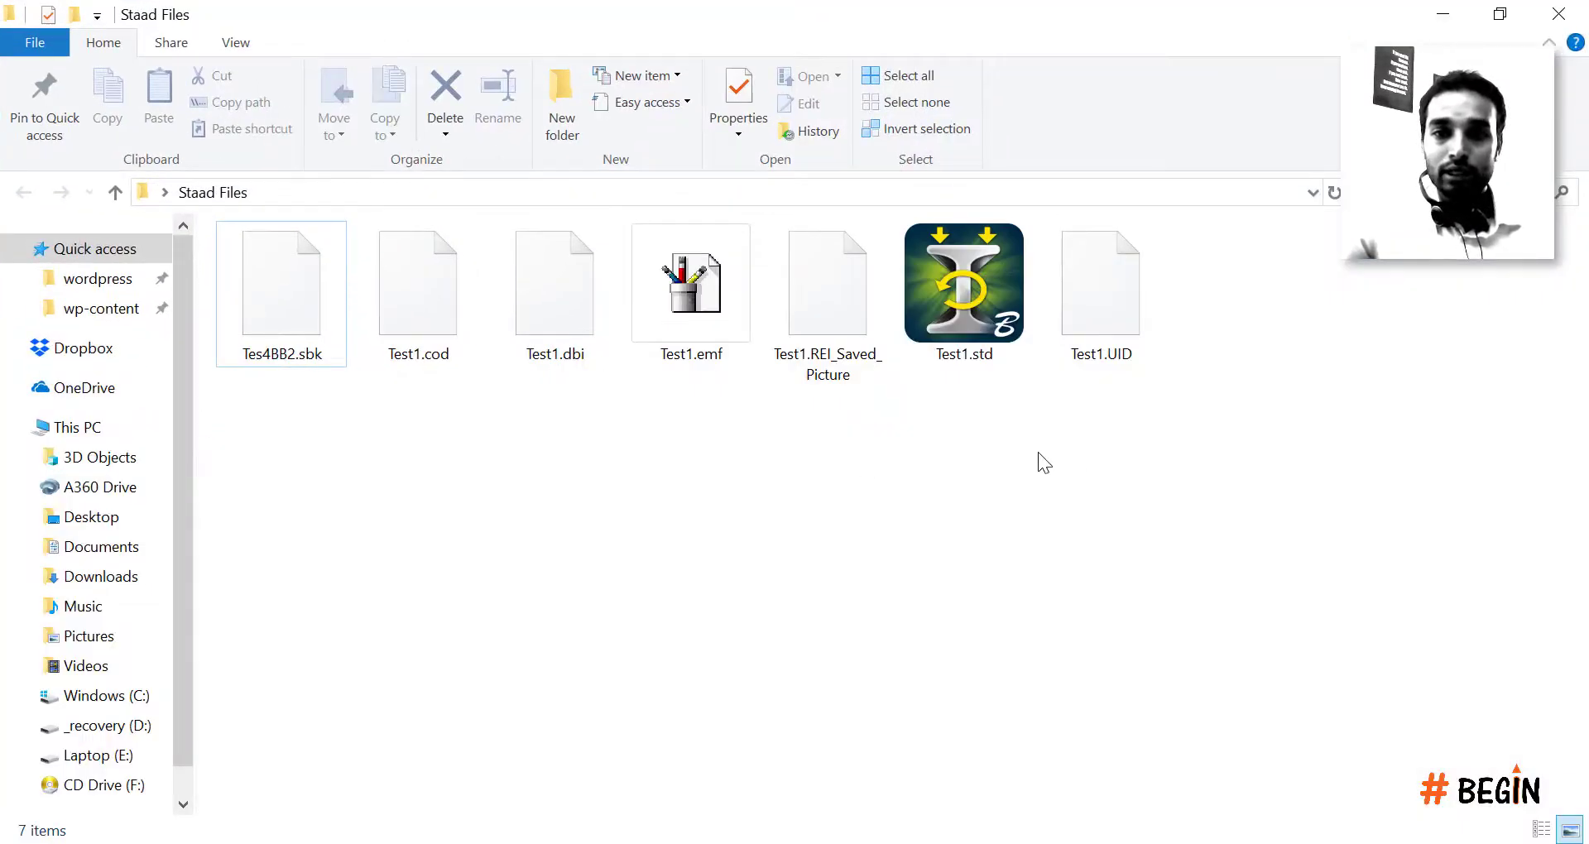
drag(1189, 432, 252, 269)
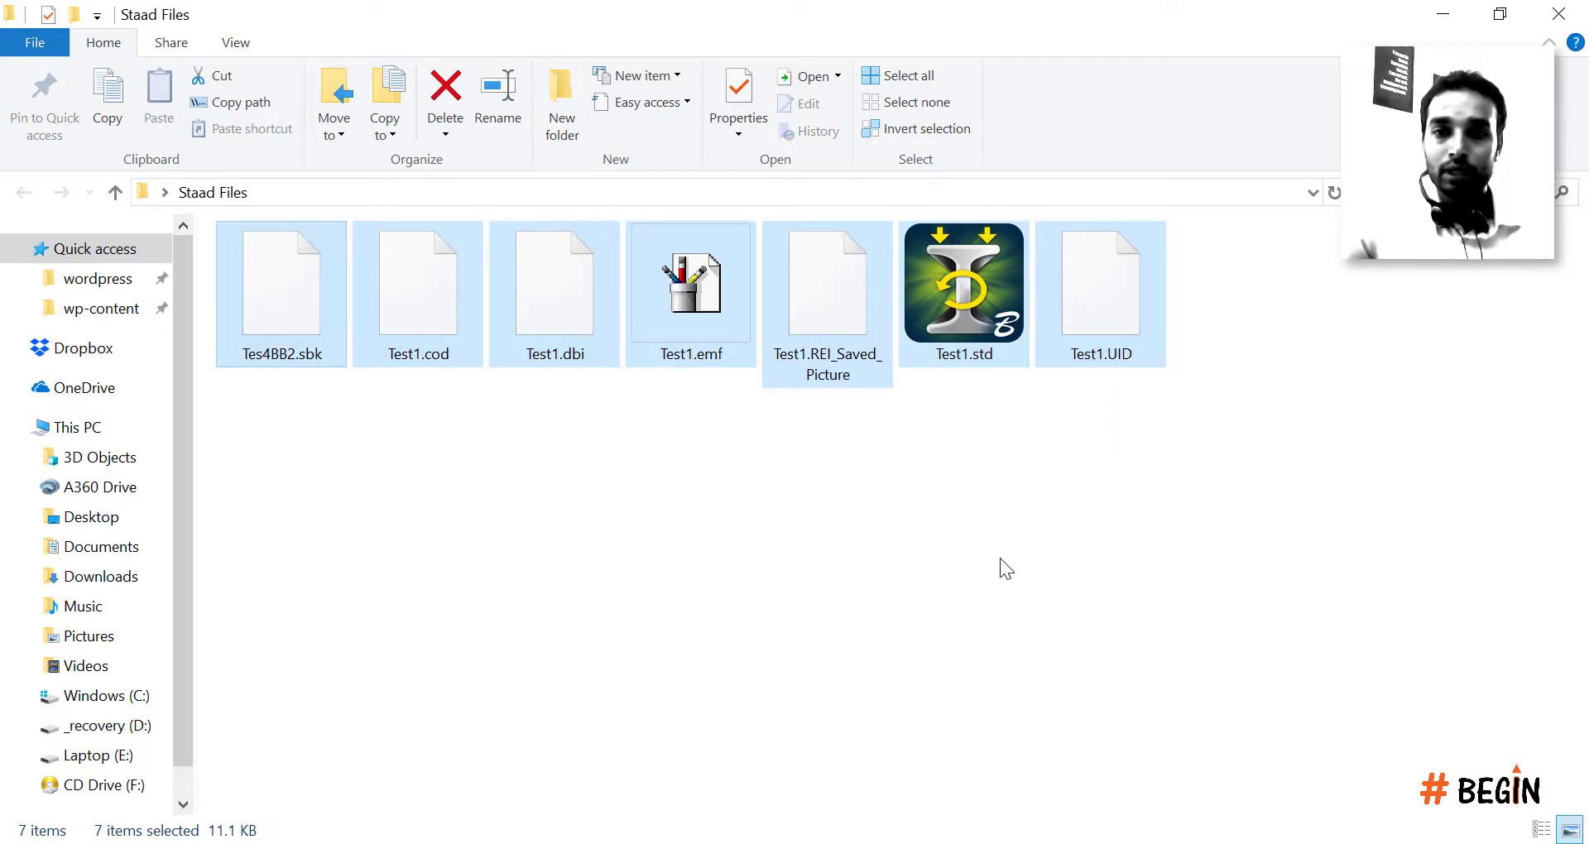
click(993, 451)
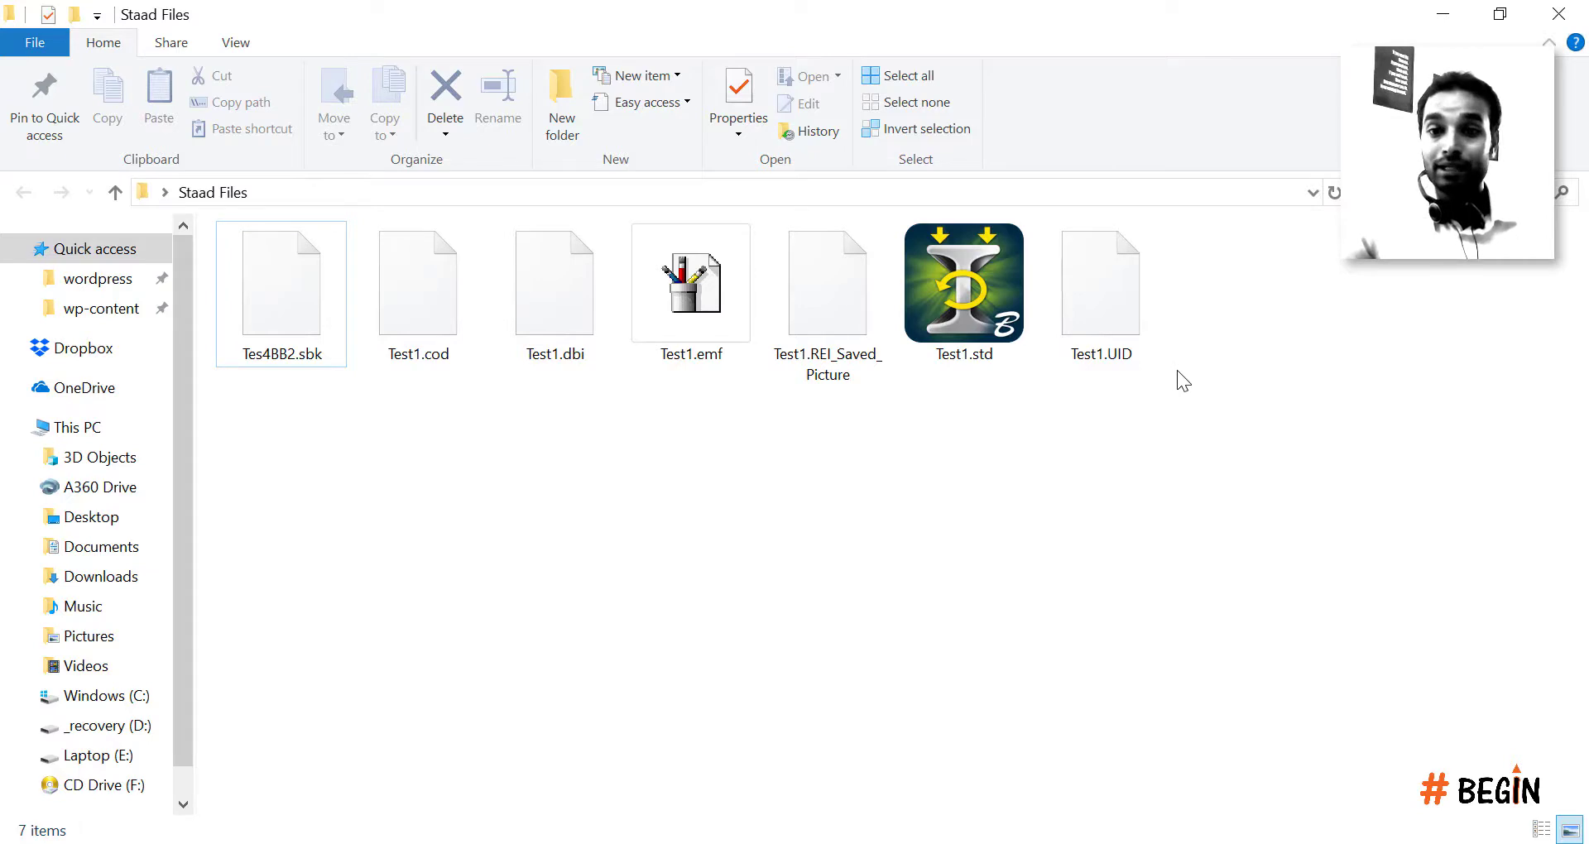
click(1559, 16)
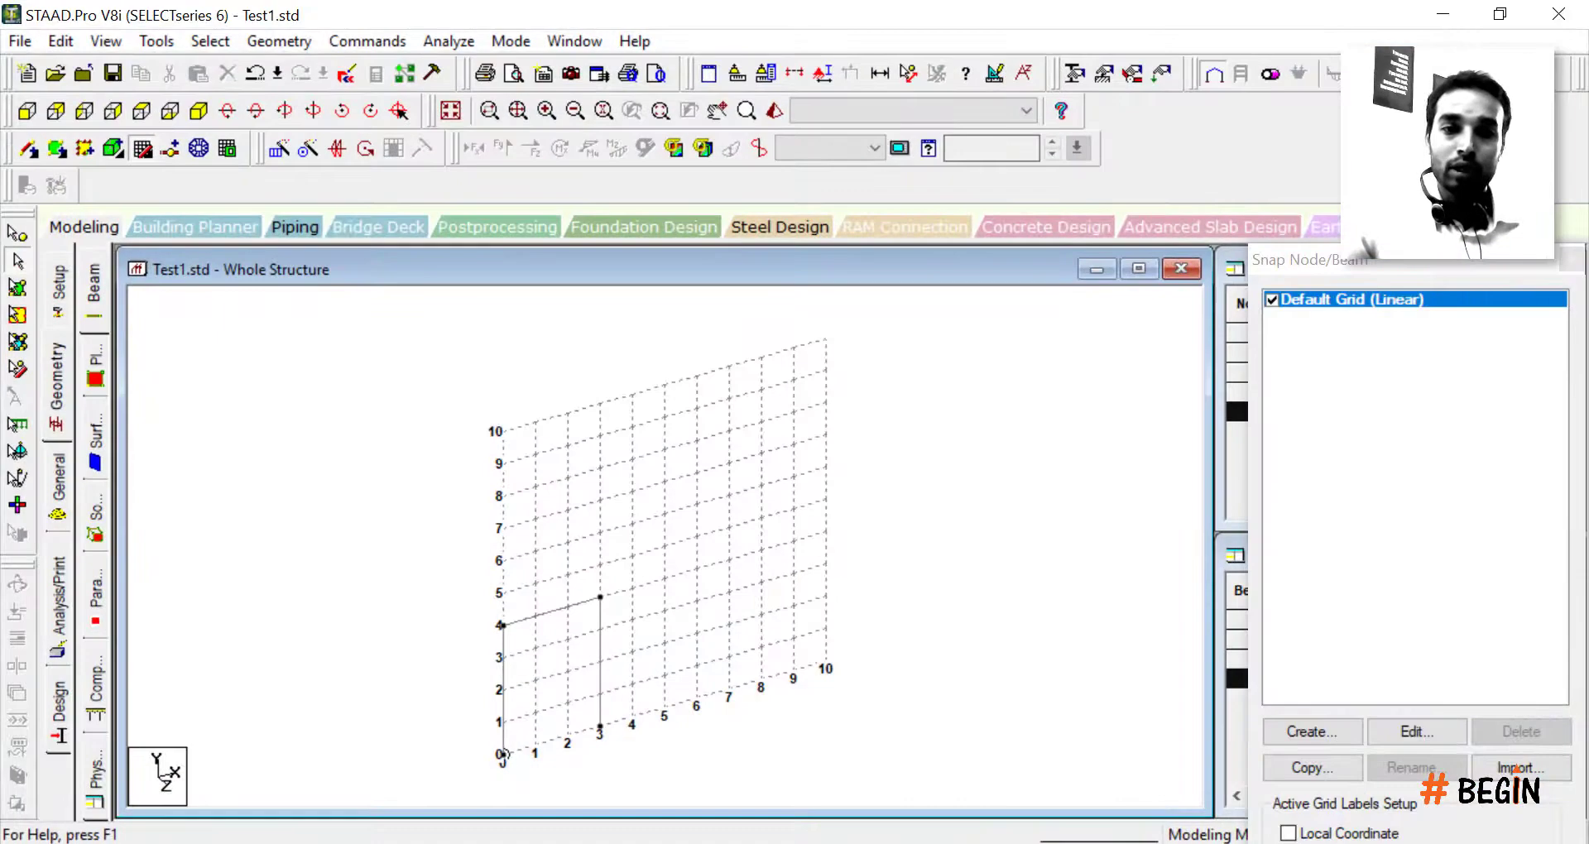
Step: Create a new model named Test2 in the same location, in meters and kilonewtons, with the Add Beam option
click(16, 42)
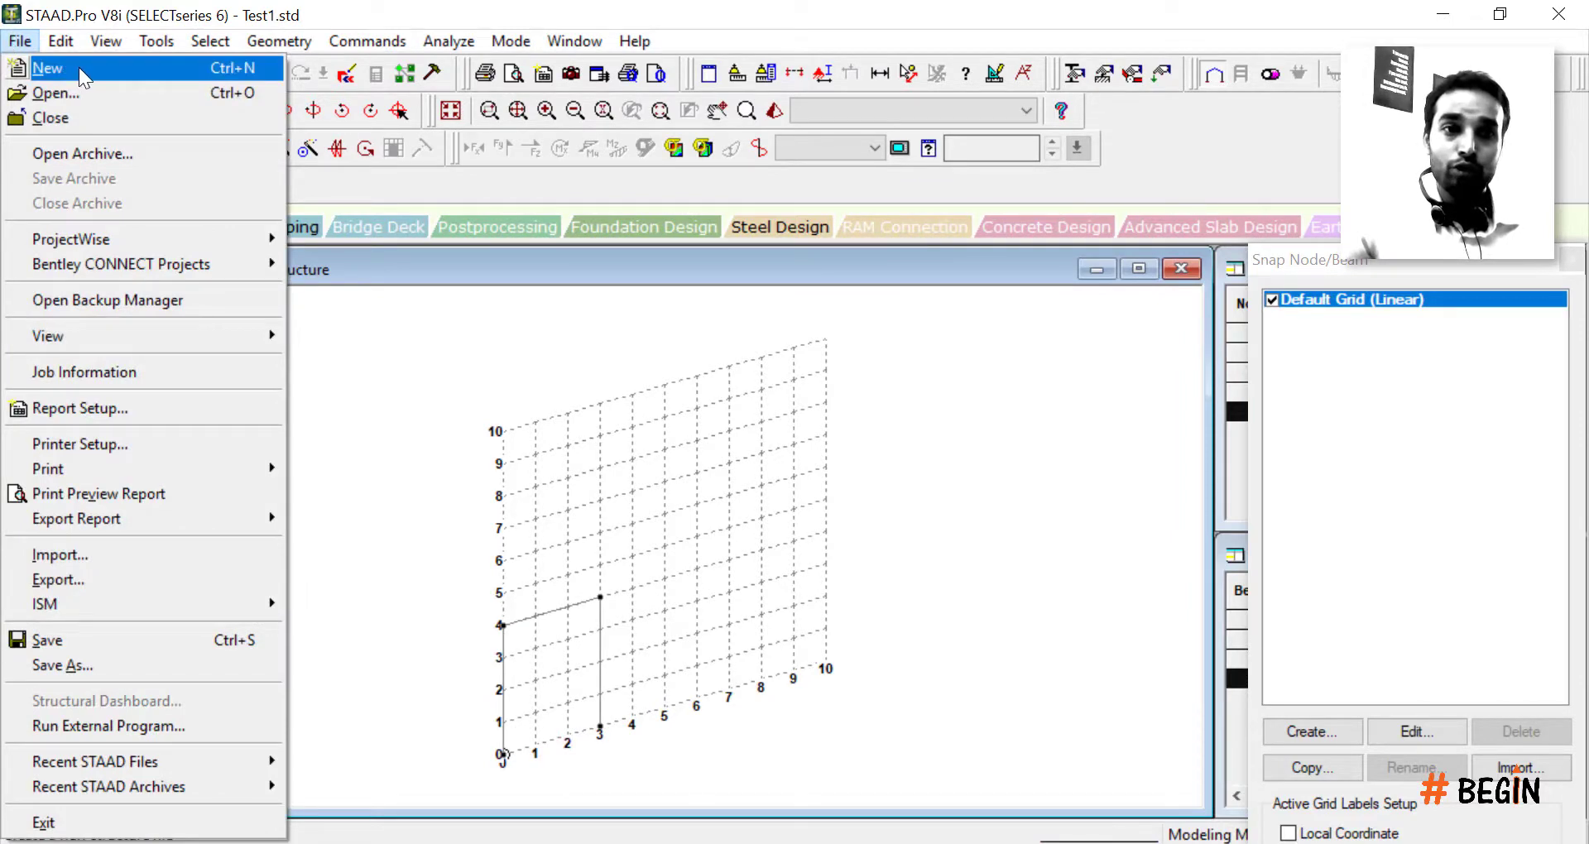
click(191, 71)
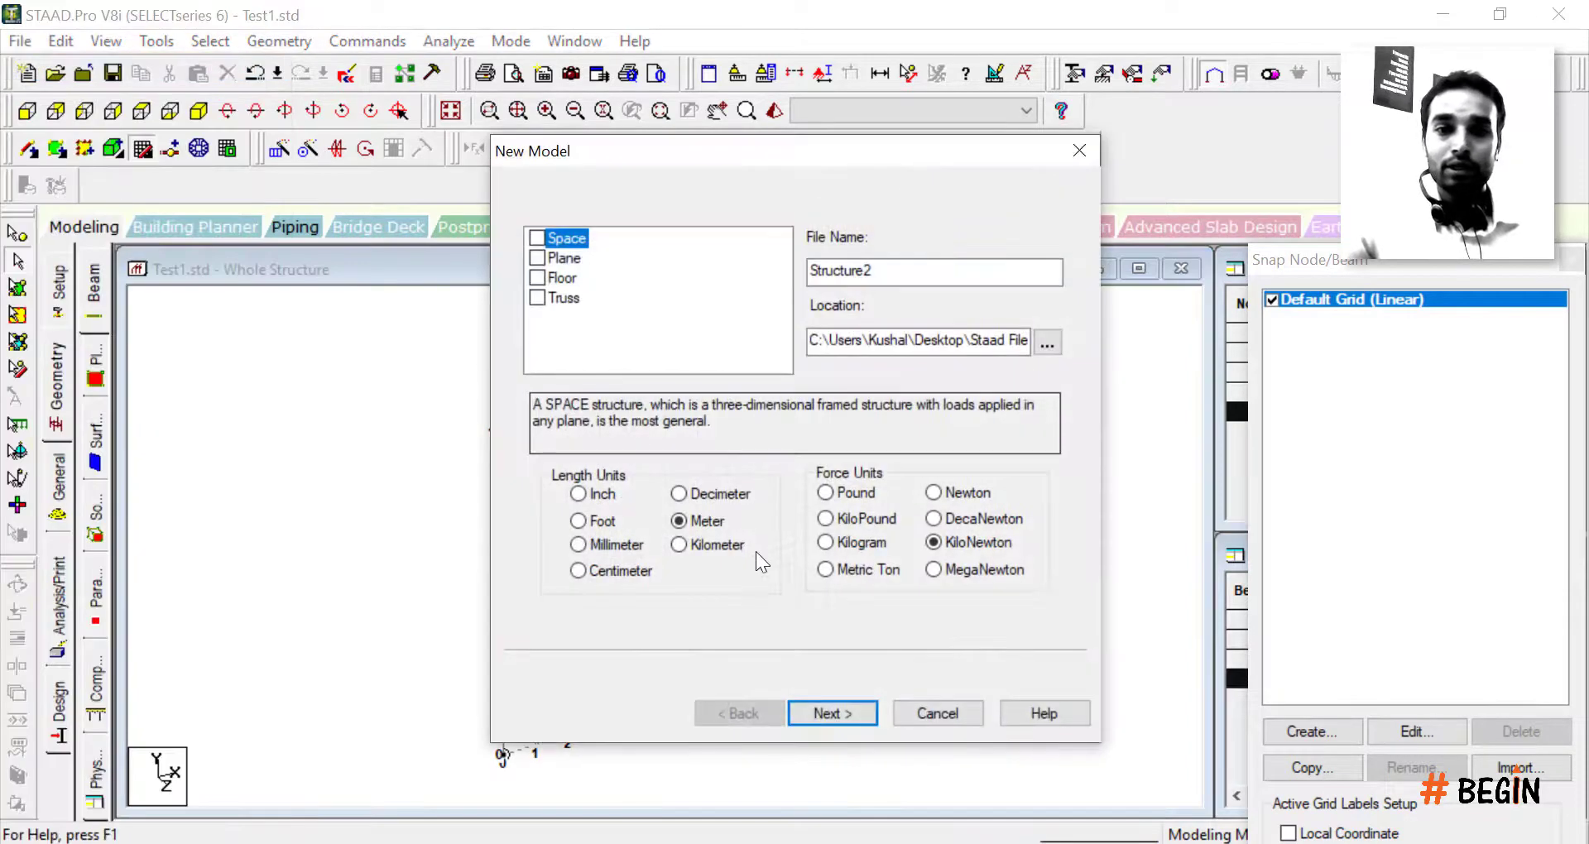
key(Tab)
text(Gtes)
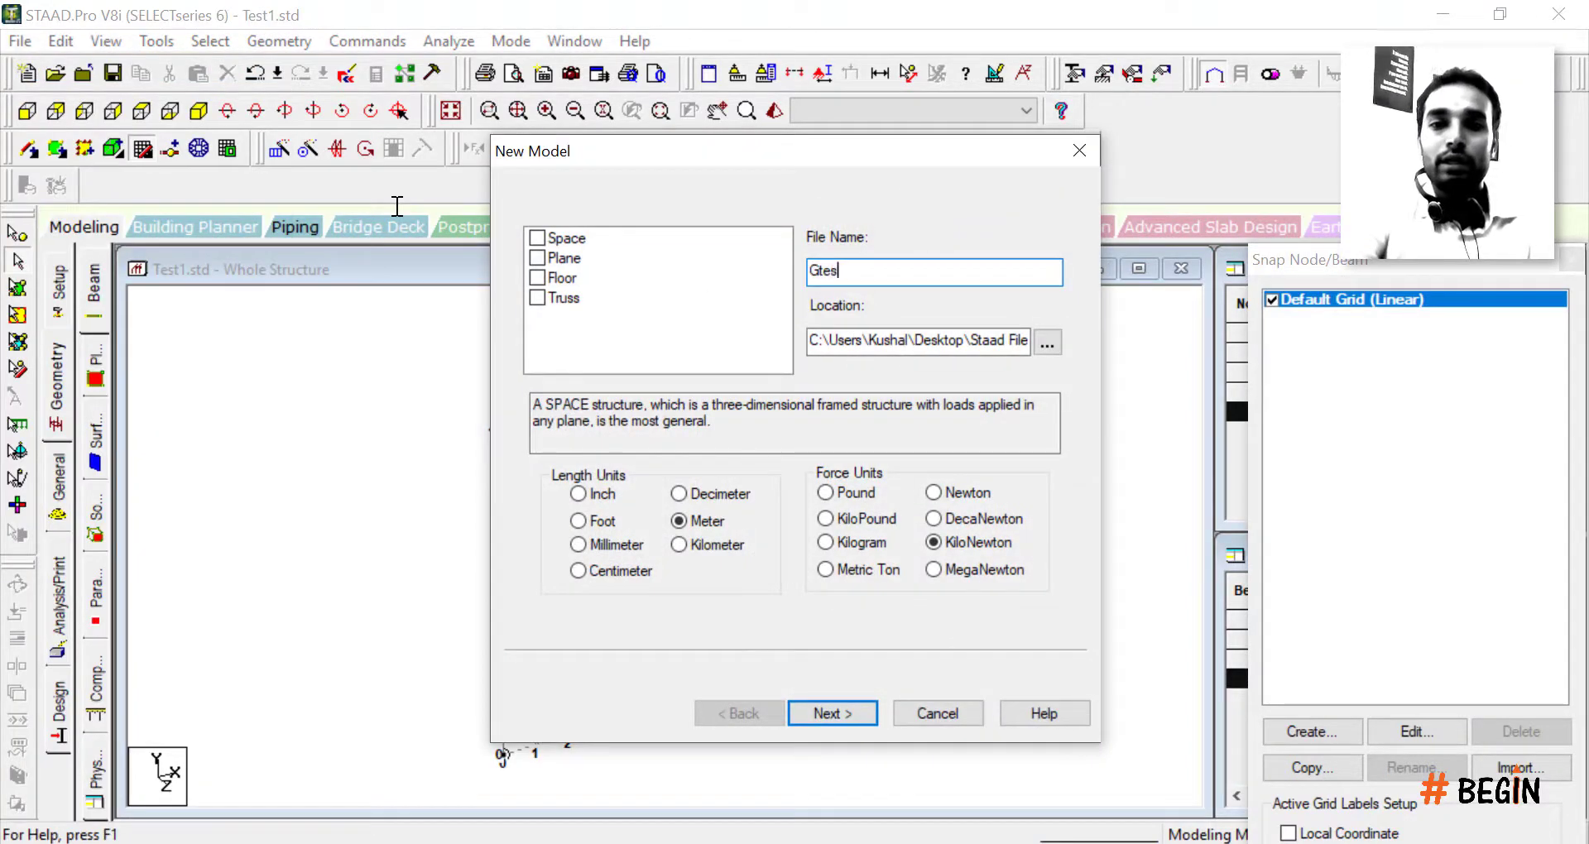
key(BackSpace)
key(BackSpace)
key(BackSpace)
key(BackSpace)
text(Test2)
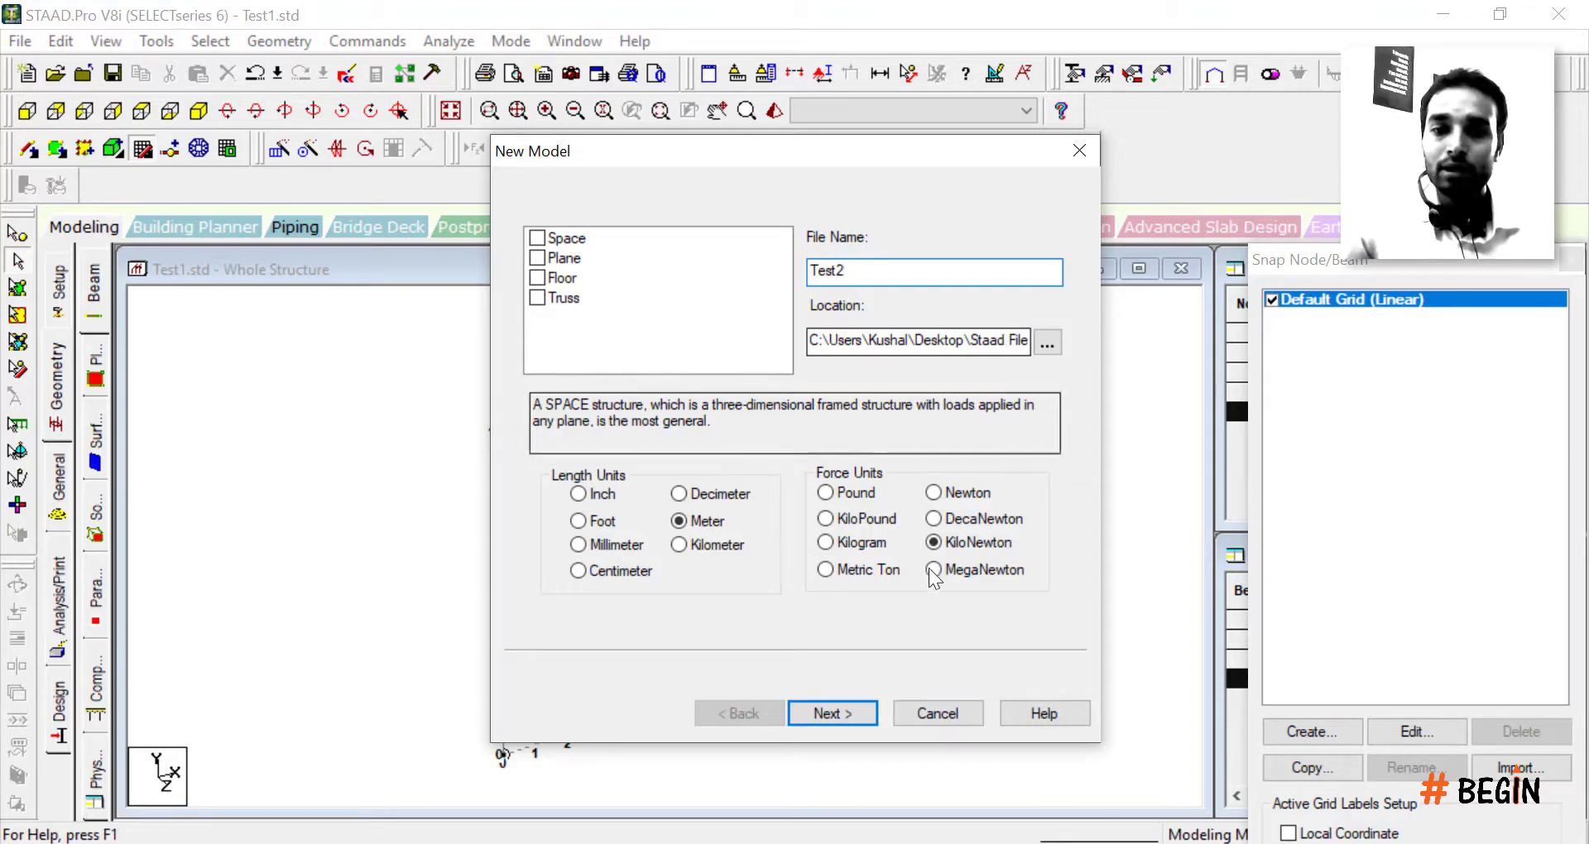
click(861, 718)
key(Return)
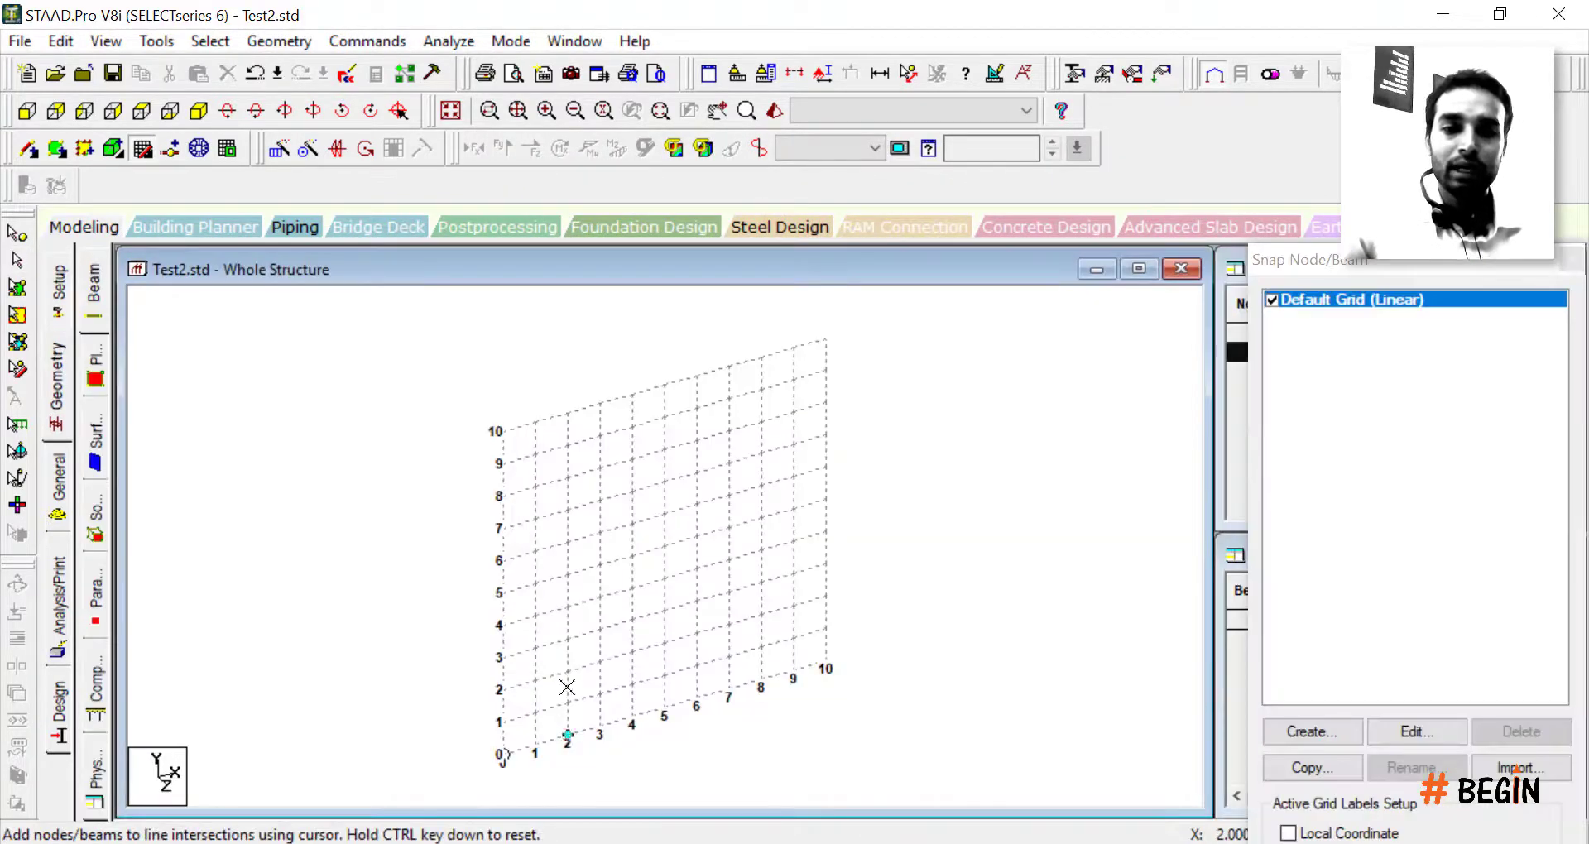
Step: Draw a portal frame of three beams through grid points (2,0), (2,4), (5,4) and (5,0)
click(568, 606)
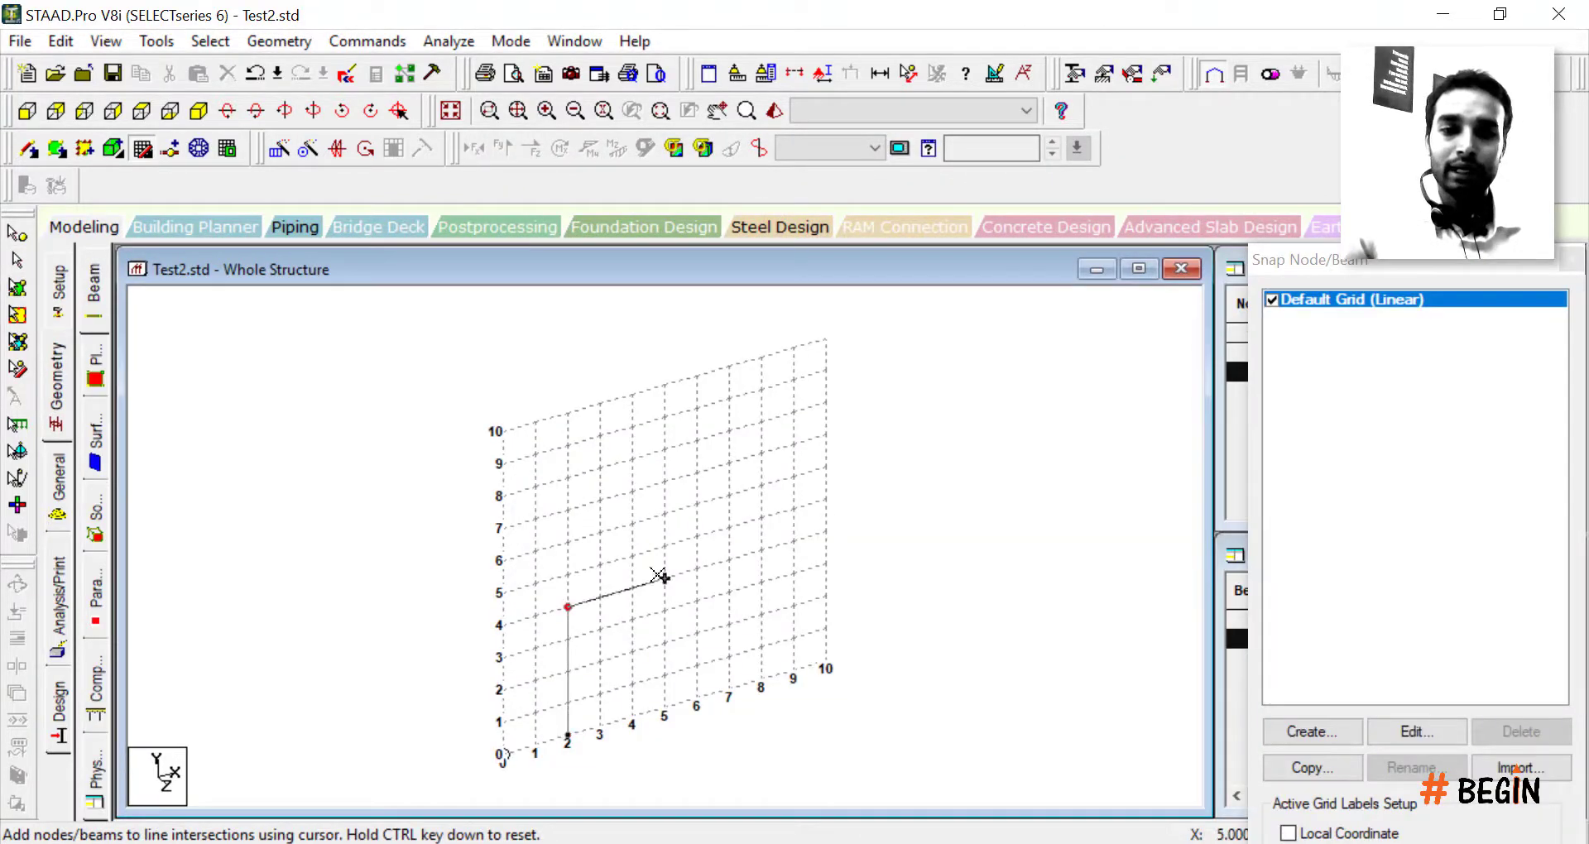
click(664, 578)
click(664, 707)
key(Escape)
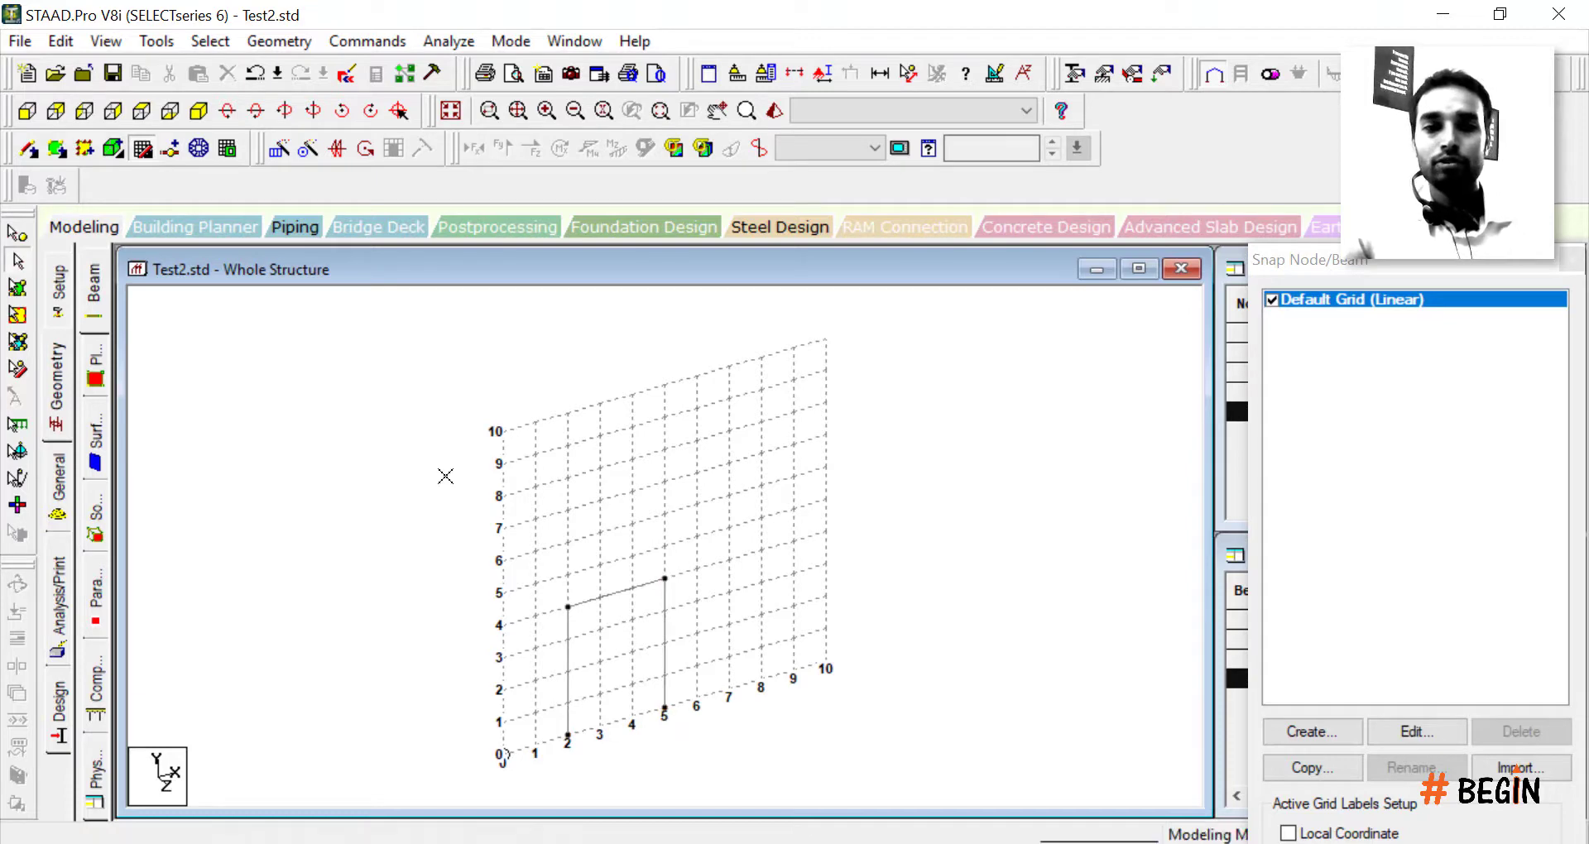
Step: Save the modified Test2 structure
click(22, 33)
click(150, 630)
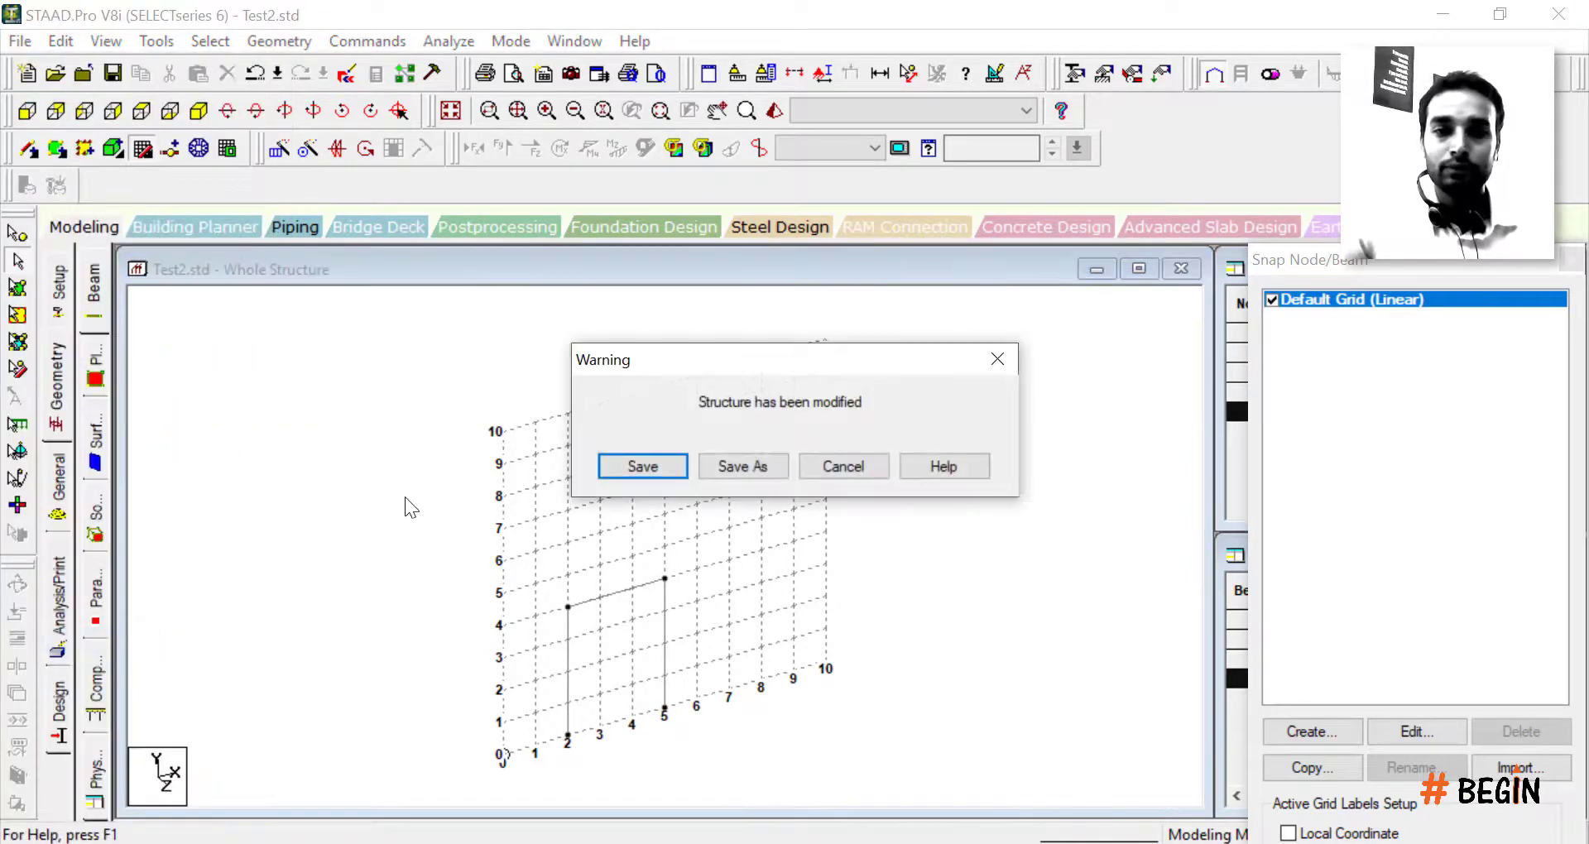
click(629, 463)
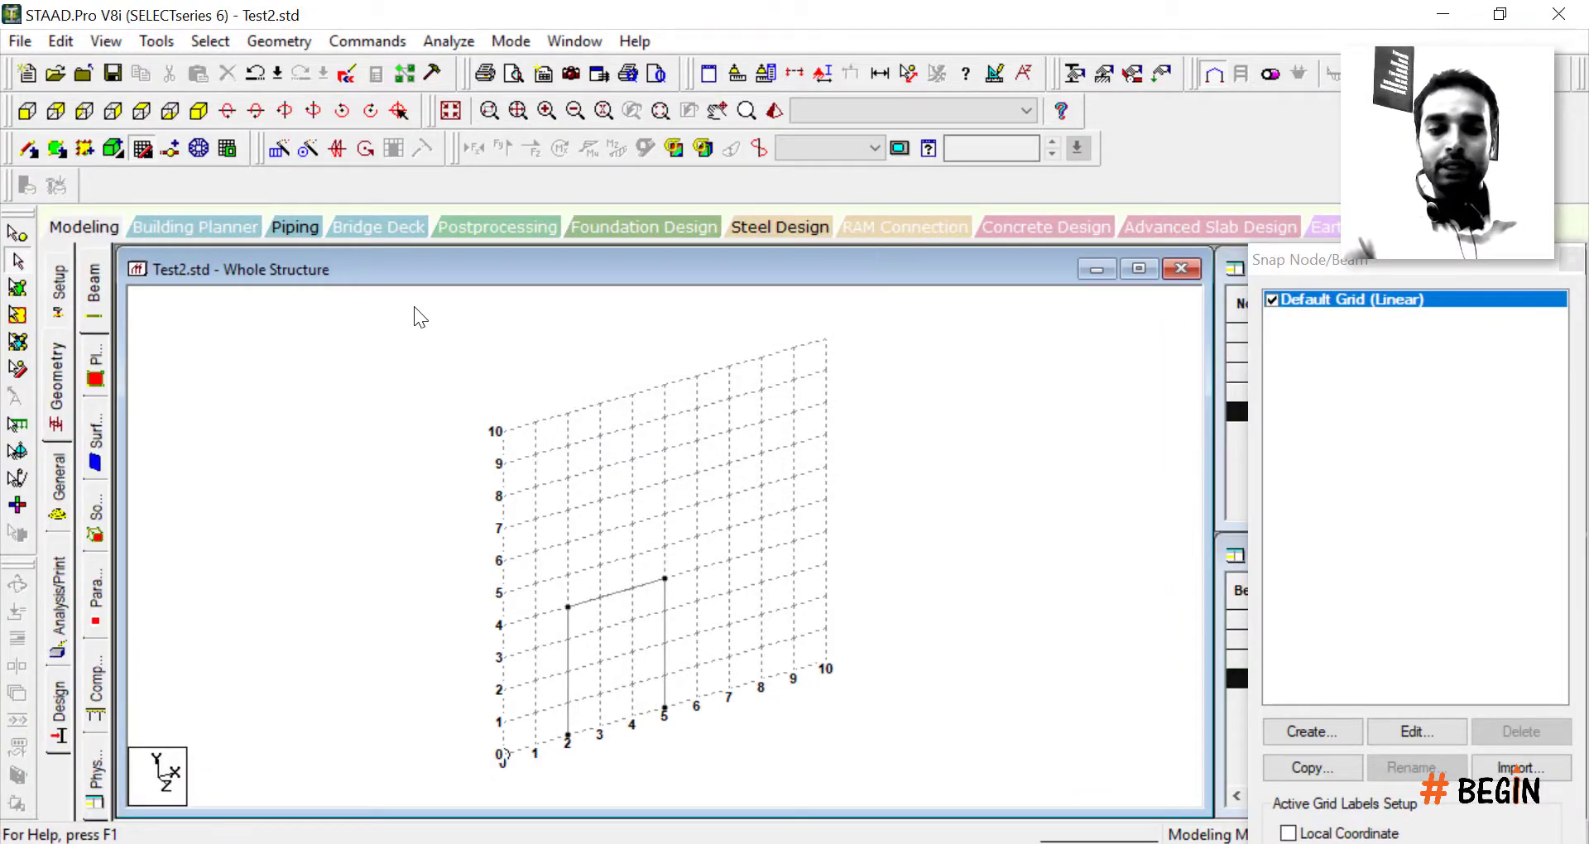
Step: Open the Staad Files folder on the desktop to examine the files generated for both Test1 and Test2
key(alt+Tab)
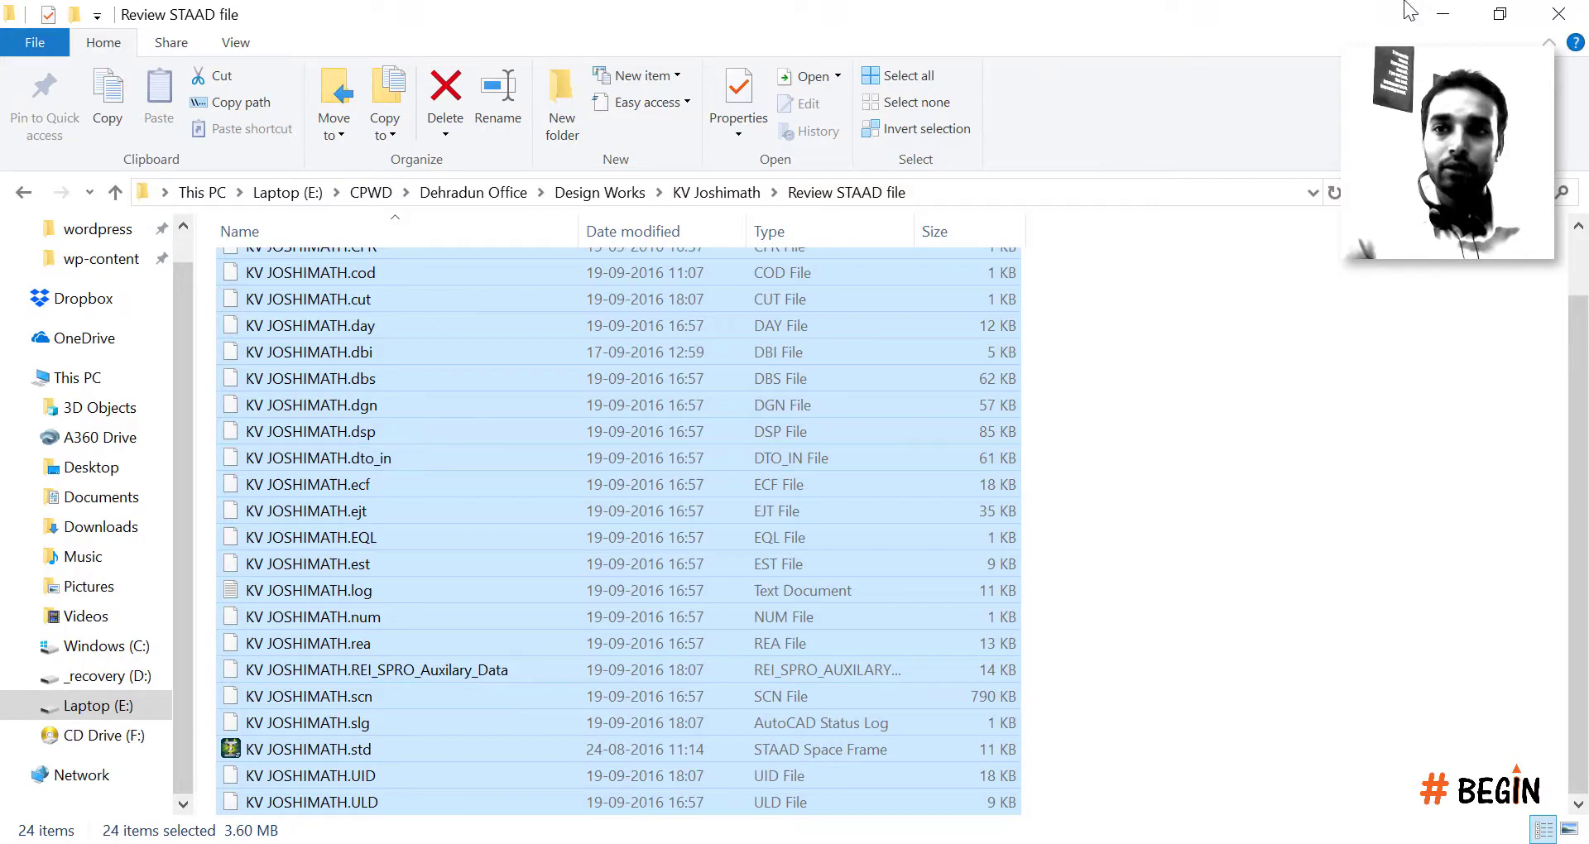
click(1442, 14)
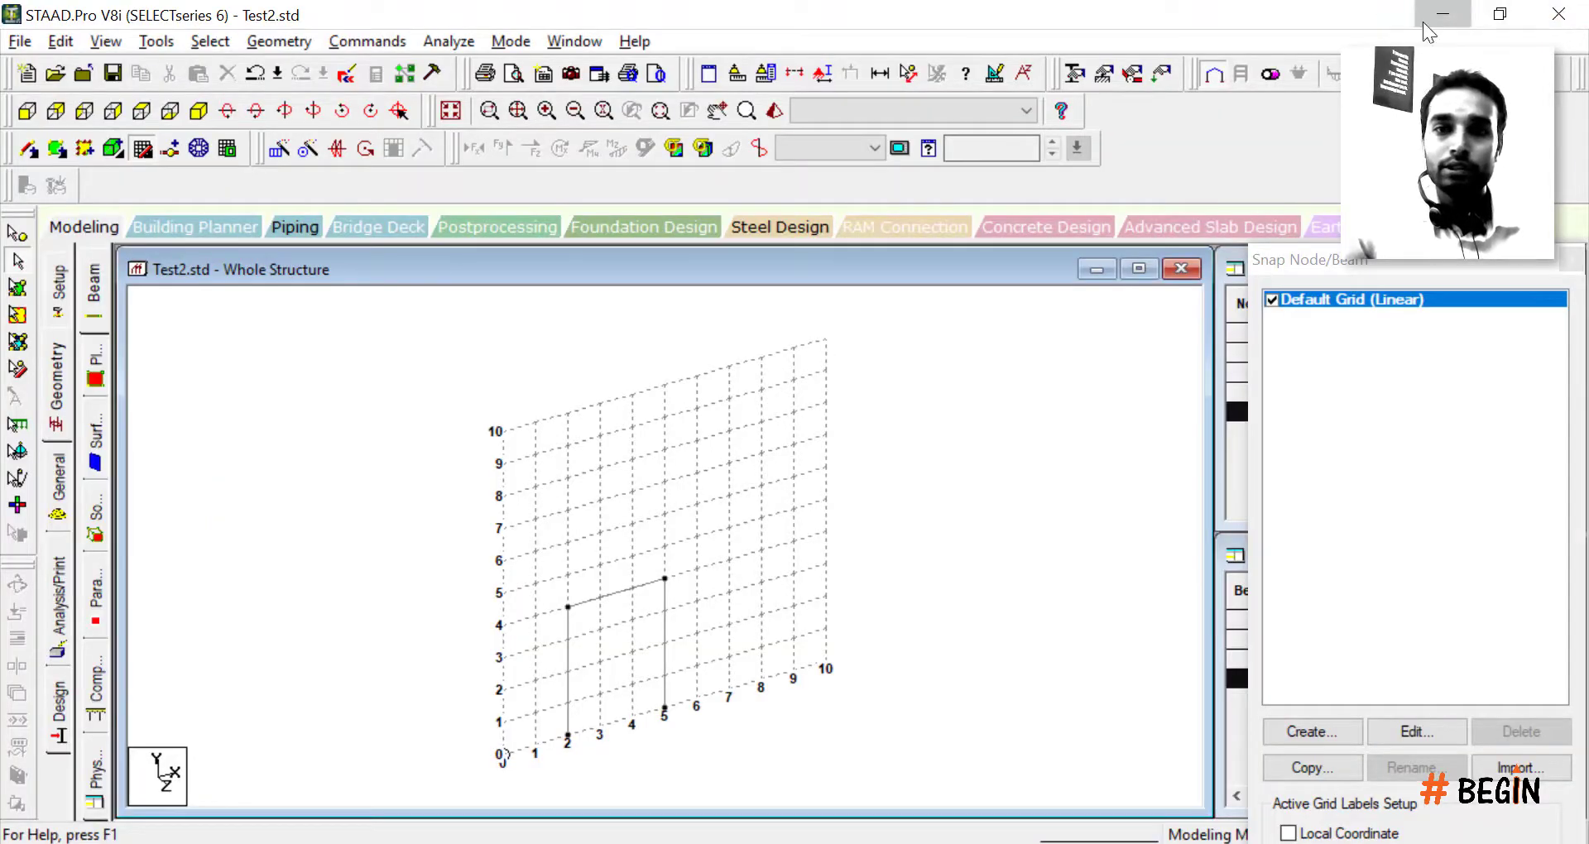
click(1454, 8)
double_click(64, 199)
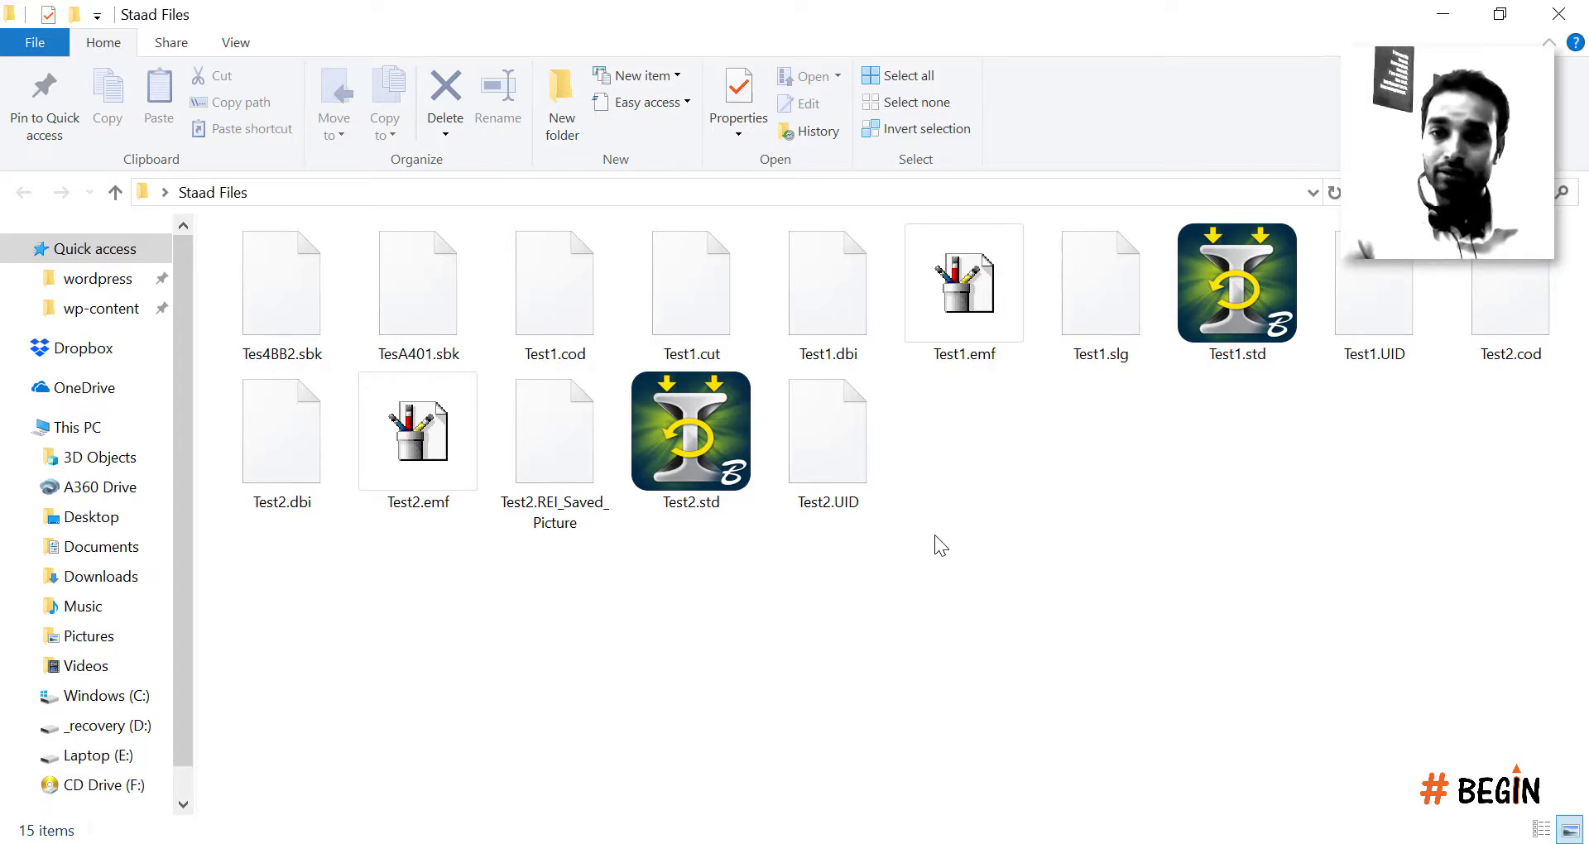
Step: Examine the files in the Staad Files folder, comparing Test1.std and Test2.std with the other generated files
click(1225, 331)
click(681, 463)
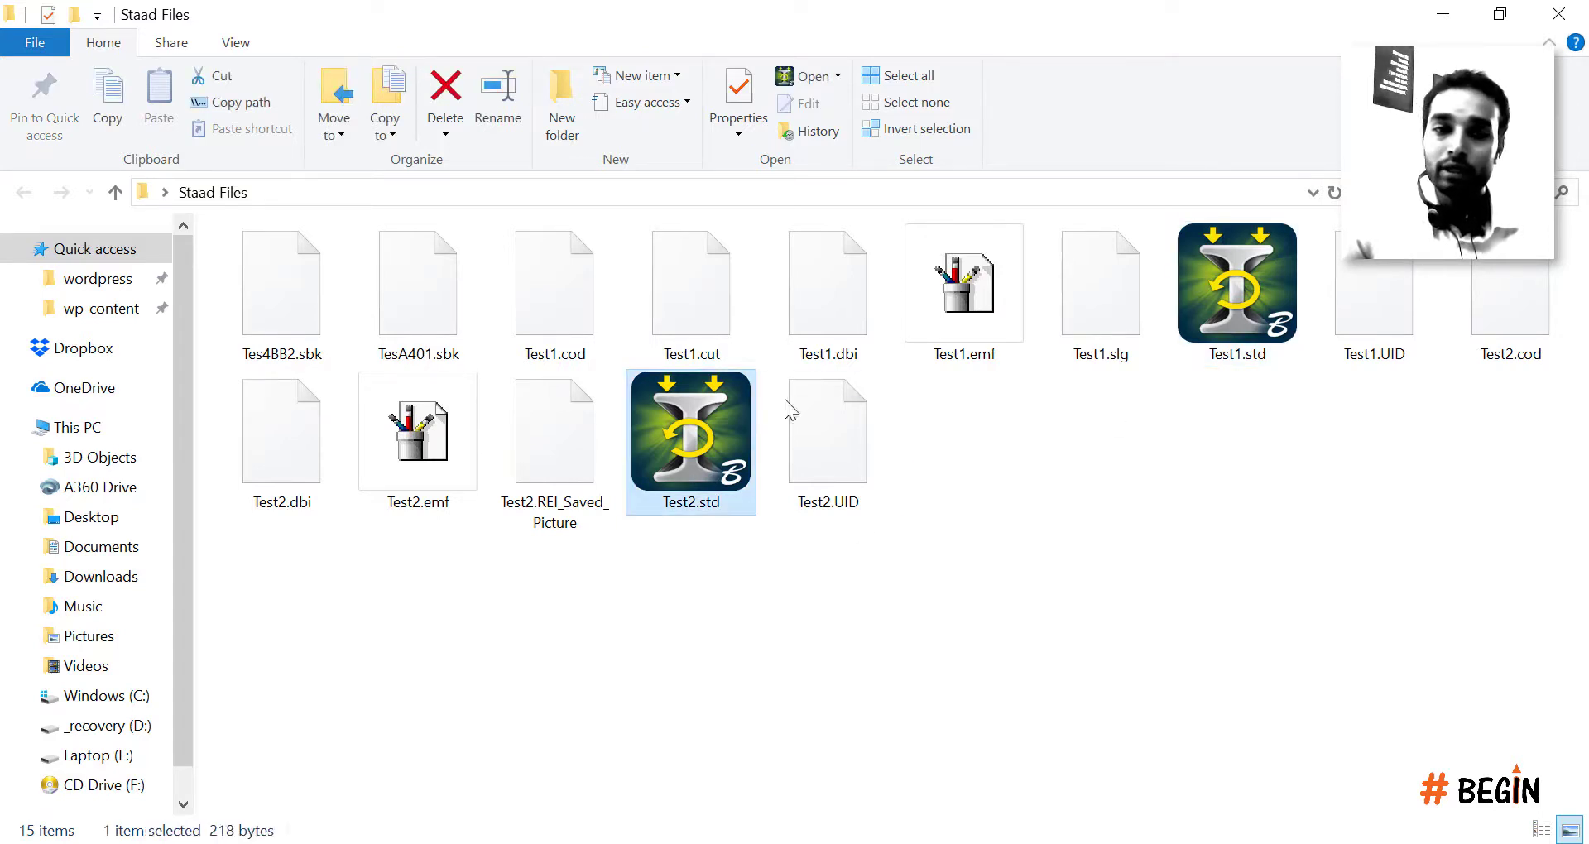
drag(207, 291, 377, 294)
click(1266, 425)
click(1247, 352)
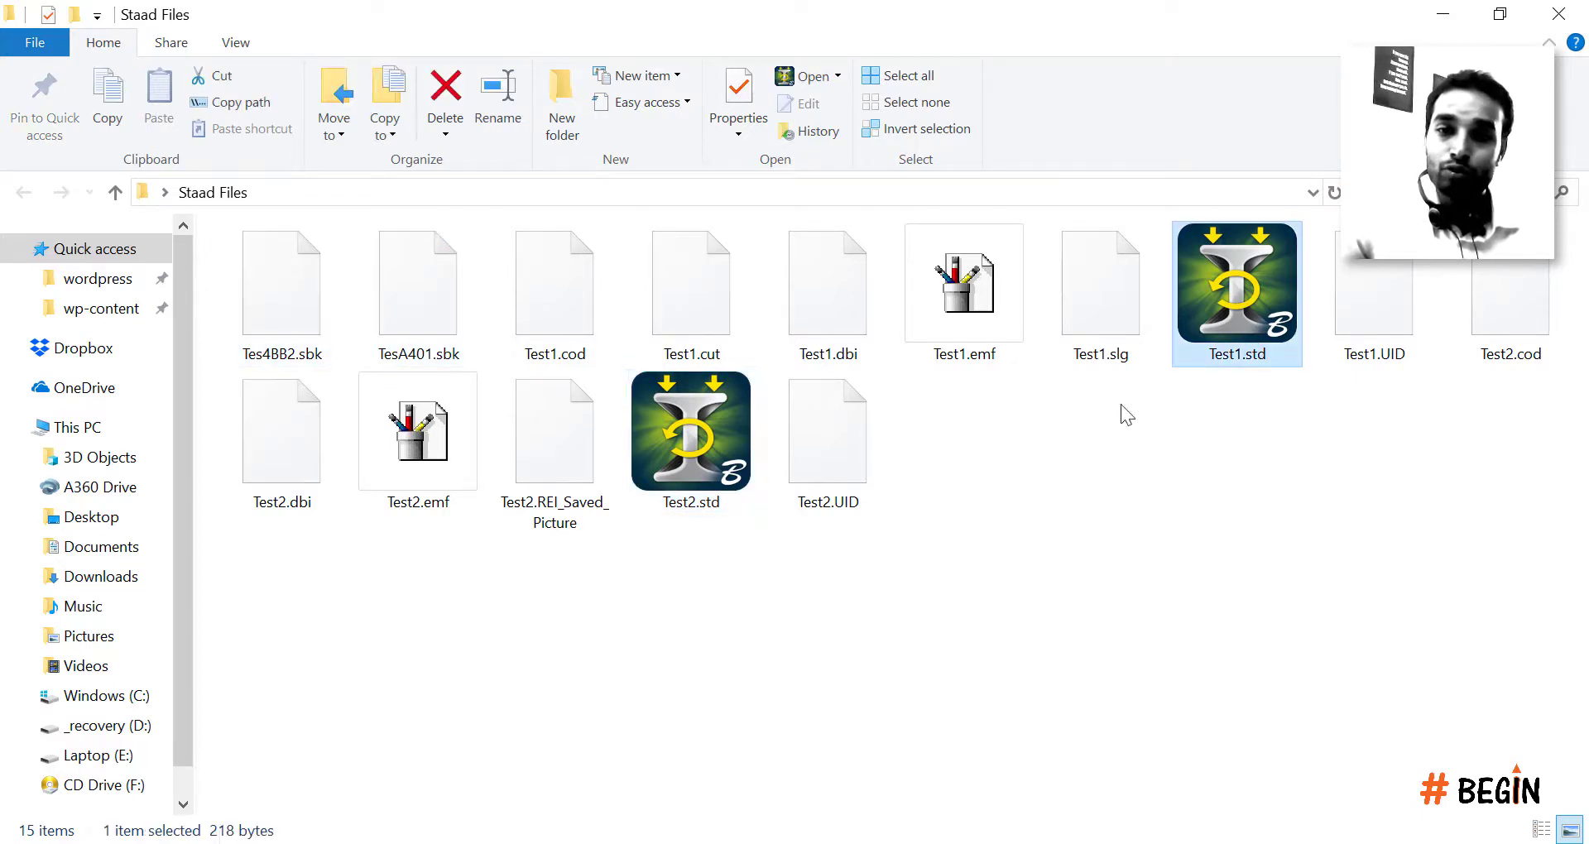
click(697, 503)
click(617, 703)
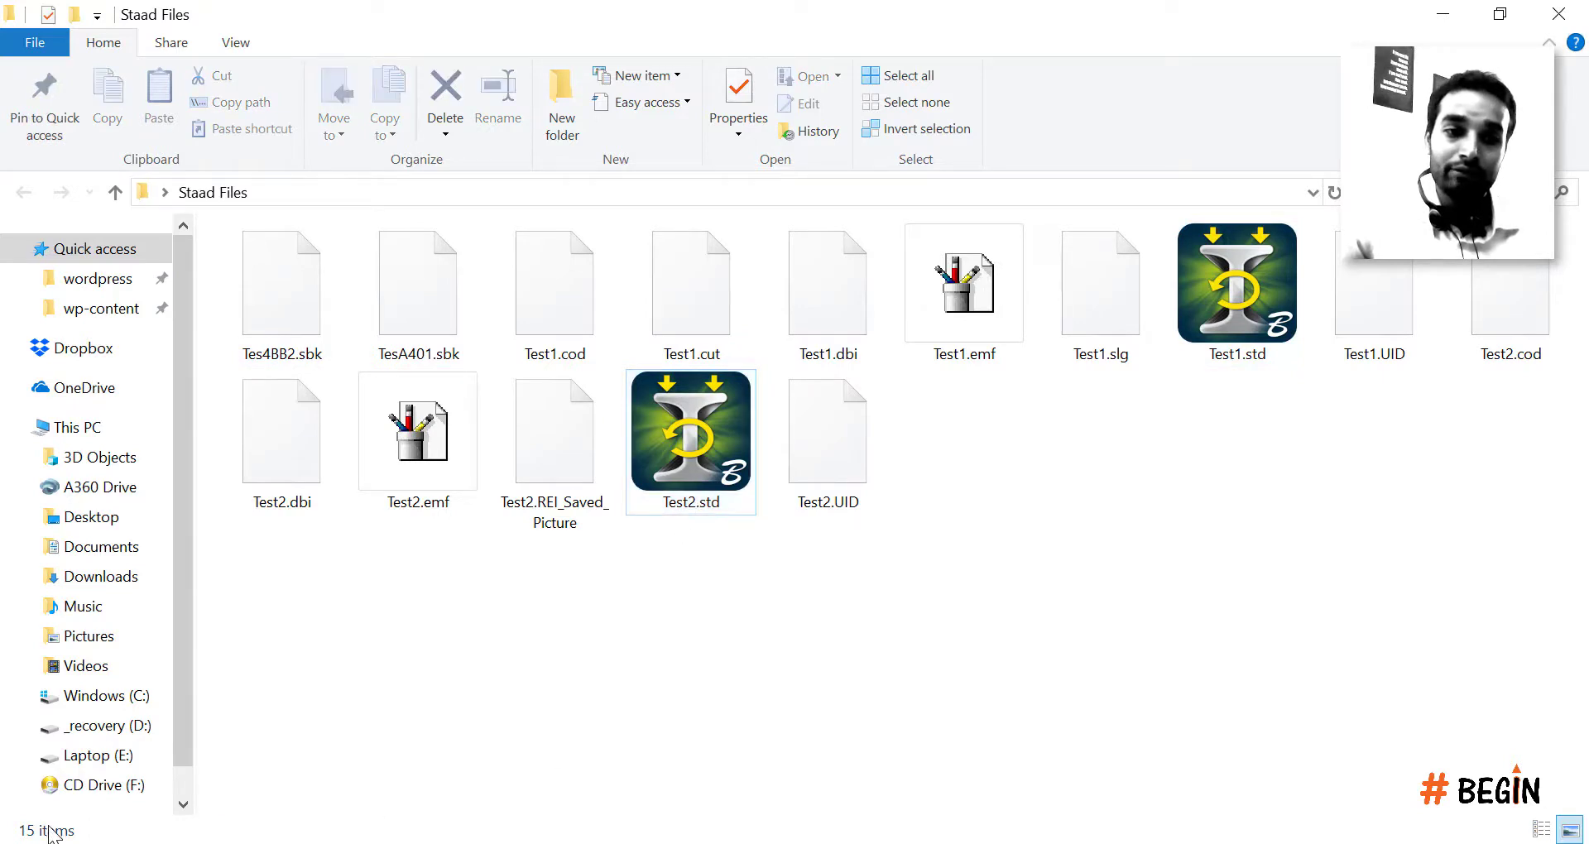
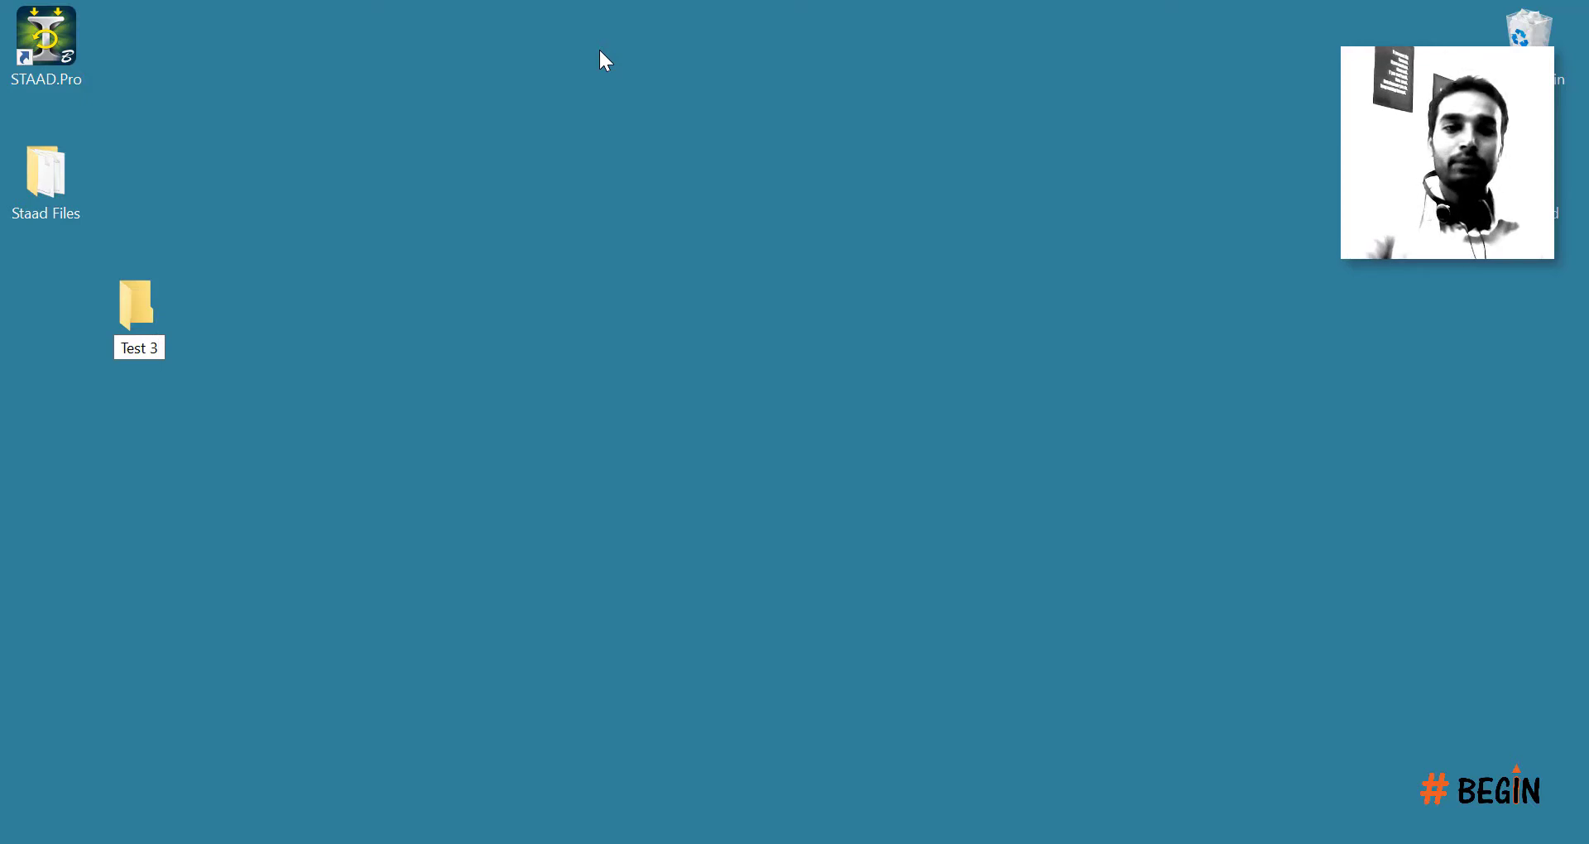
Step: Name the new desktop folder Test 3 and create a STAAD.Pro model named Test3 in it, in meters and kilonewtons, with Add Beam
key(Return)
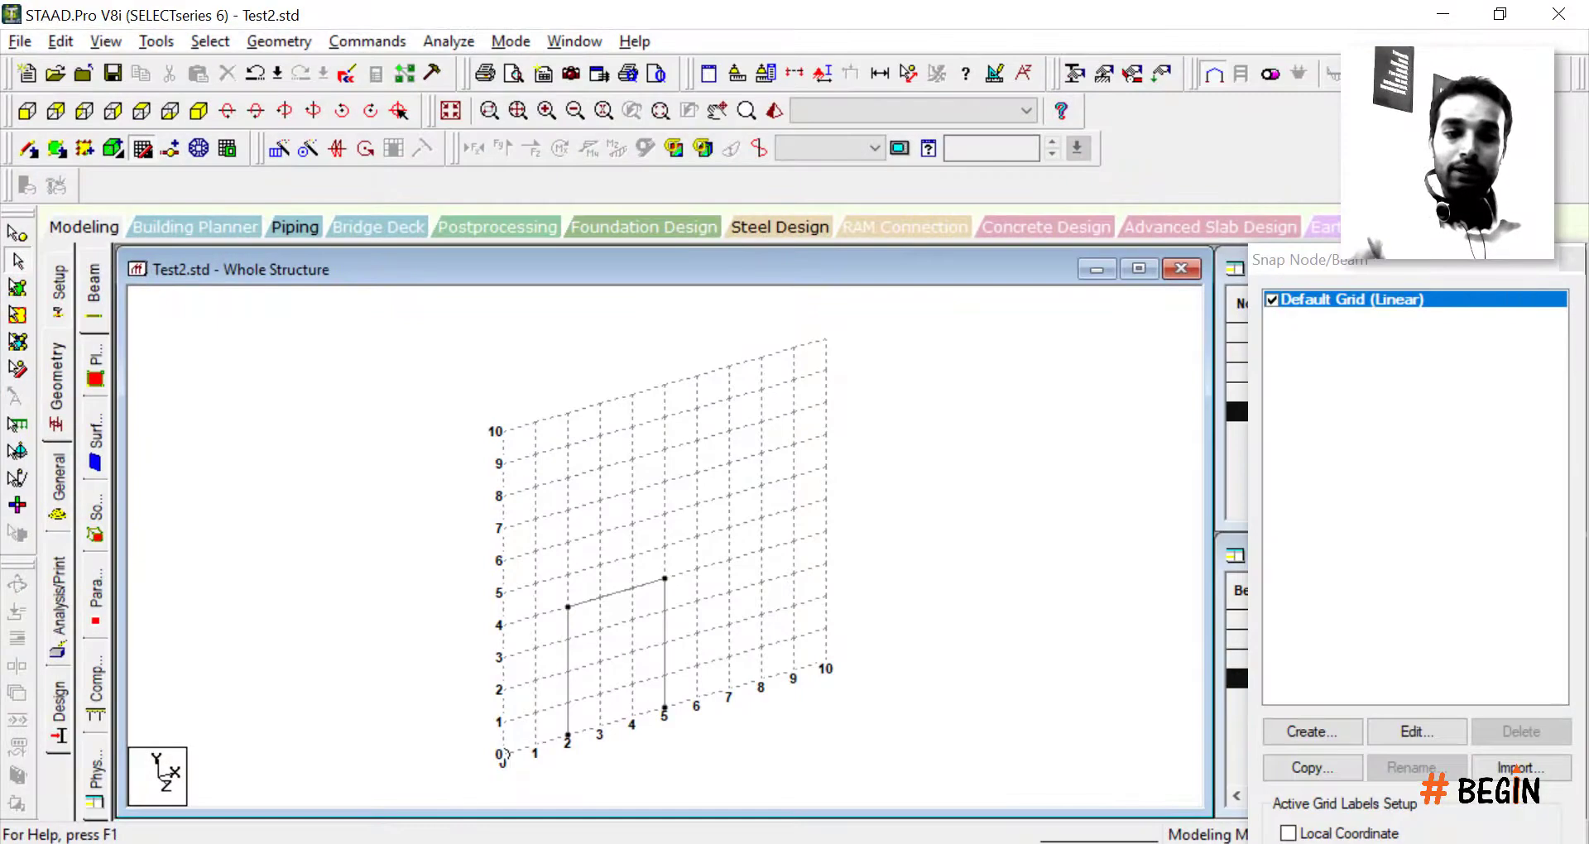
click(20, 41)
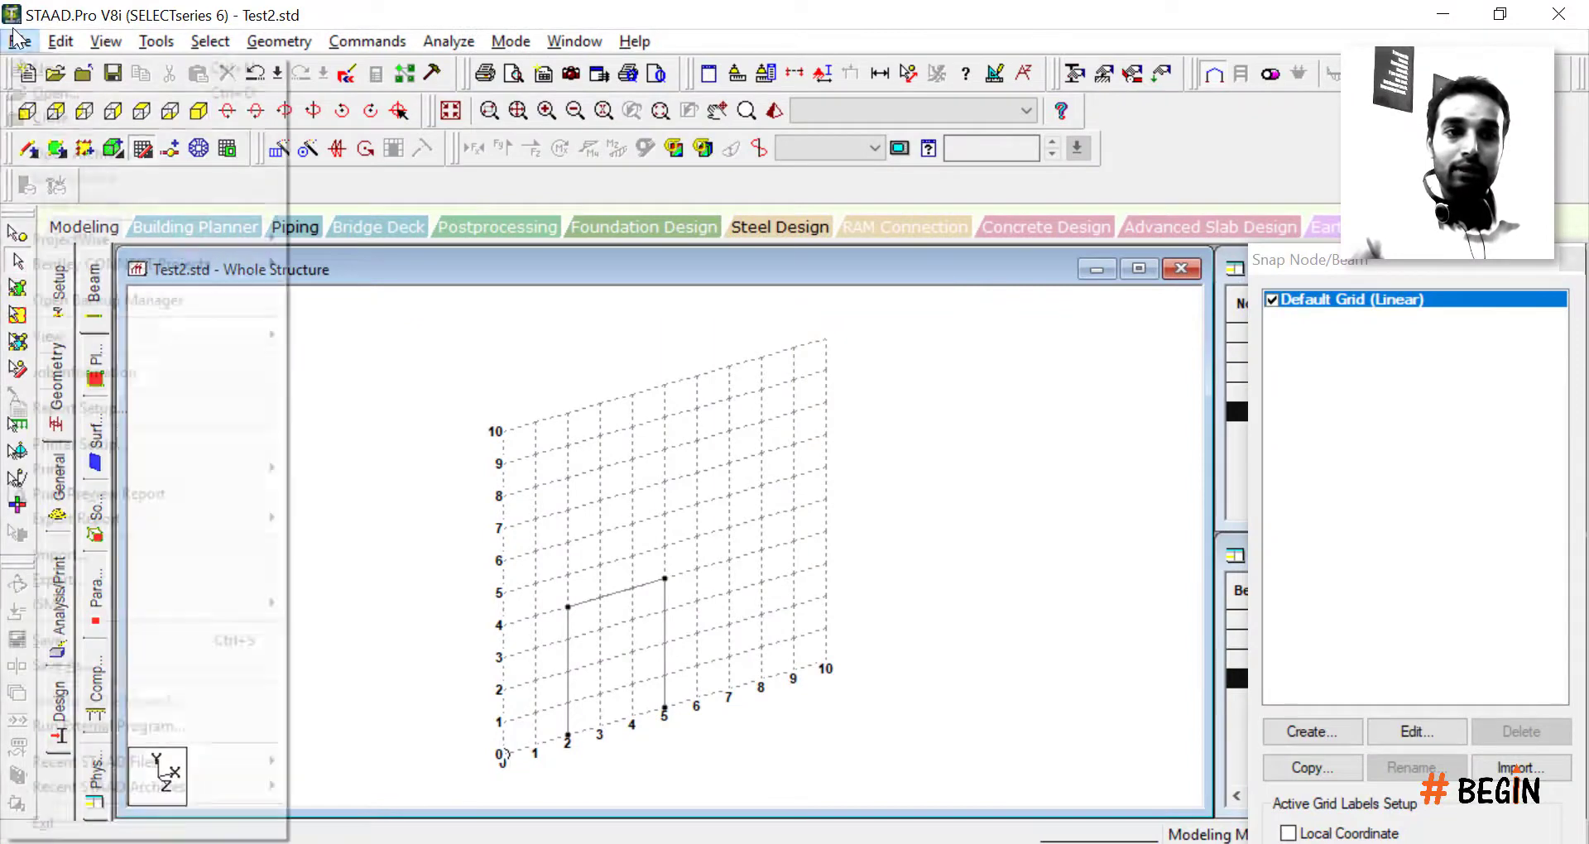
click(47, 67)
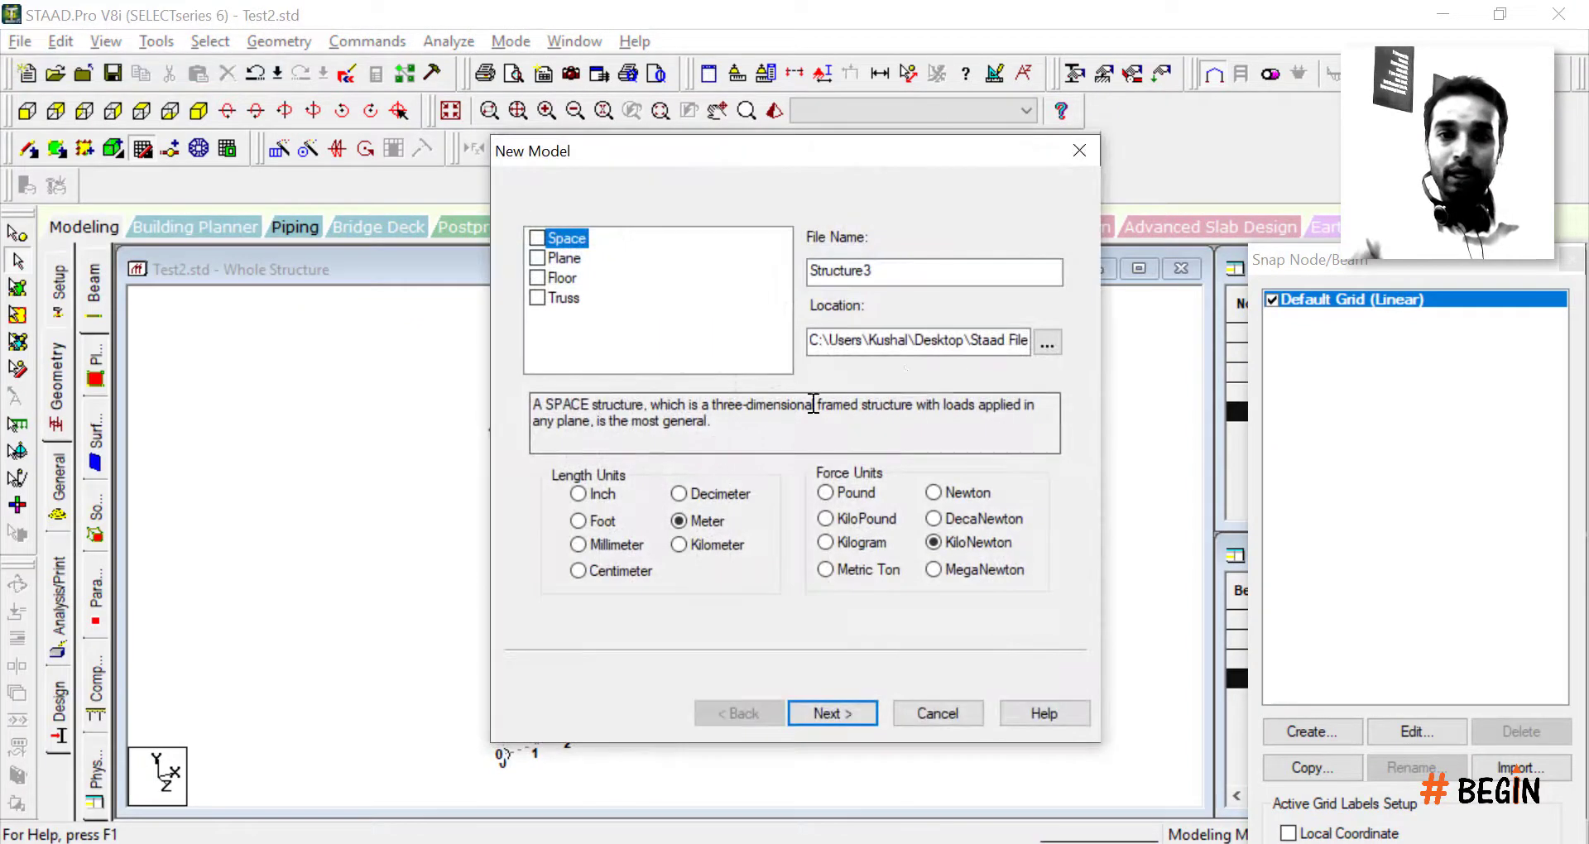
double_click(886, 273)
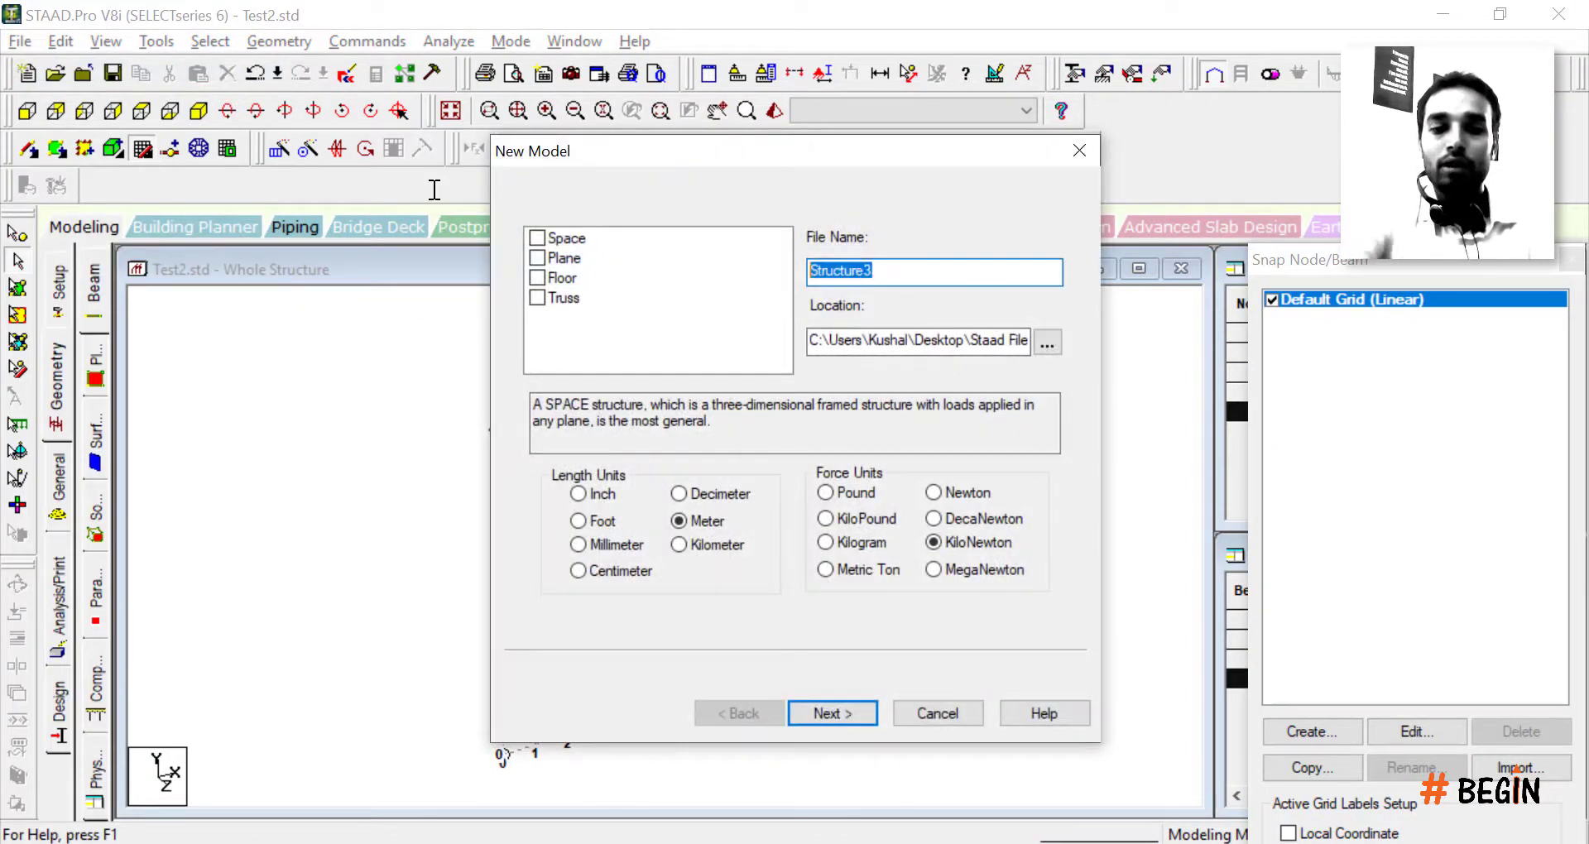
text(Test3)
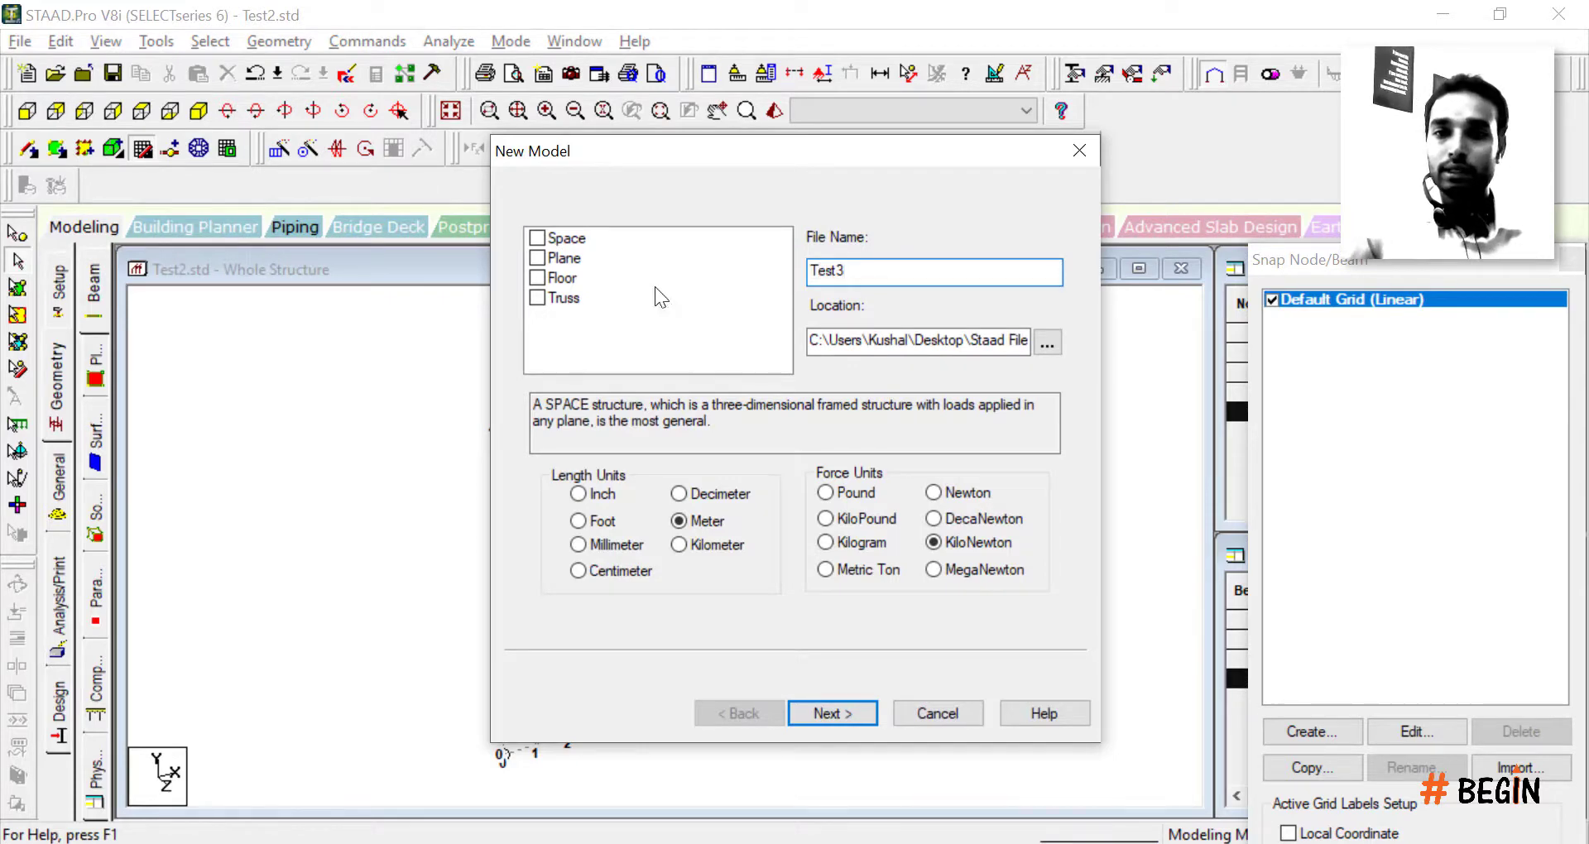
click(1047, 343)
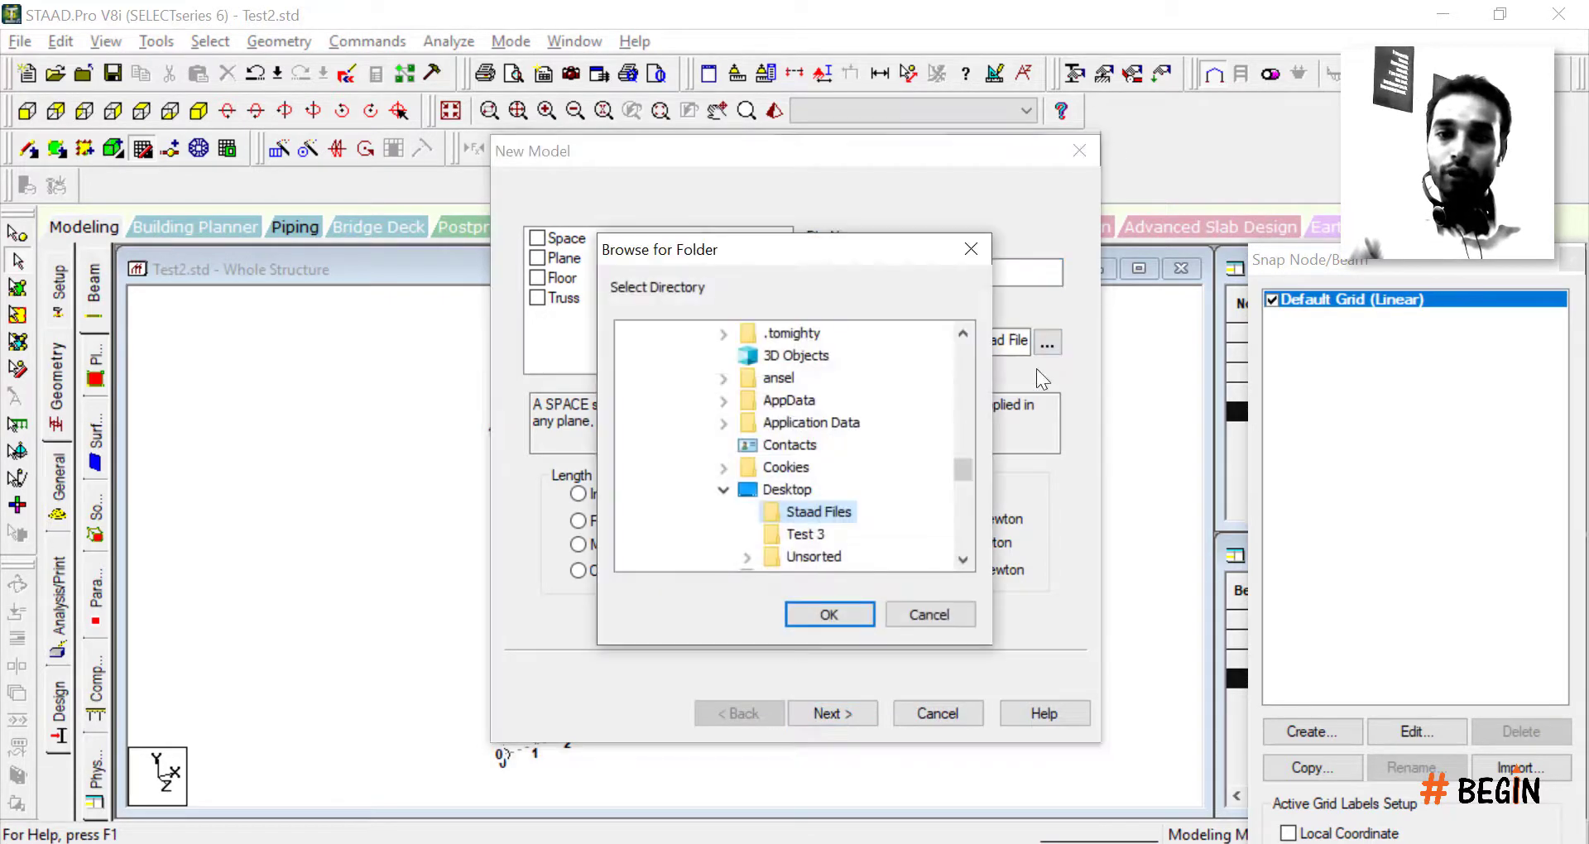
click(815, 534)
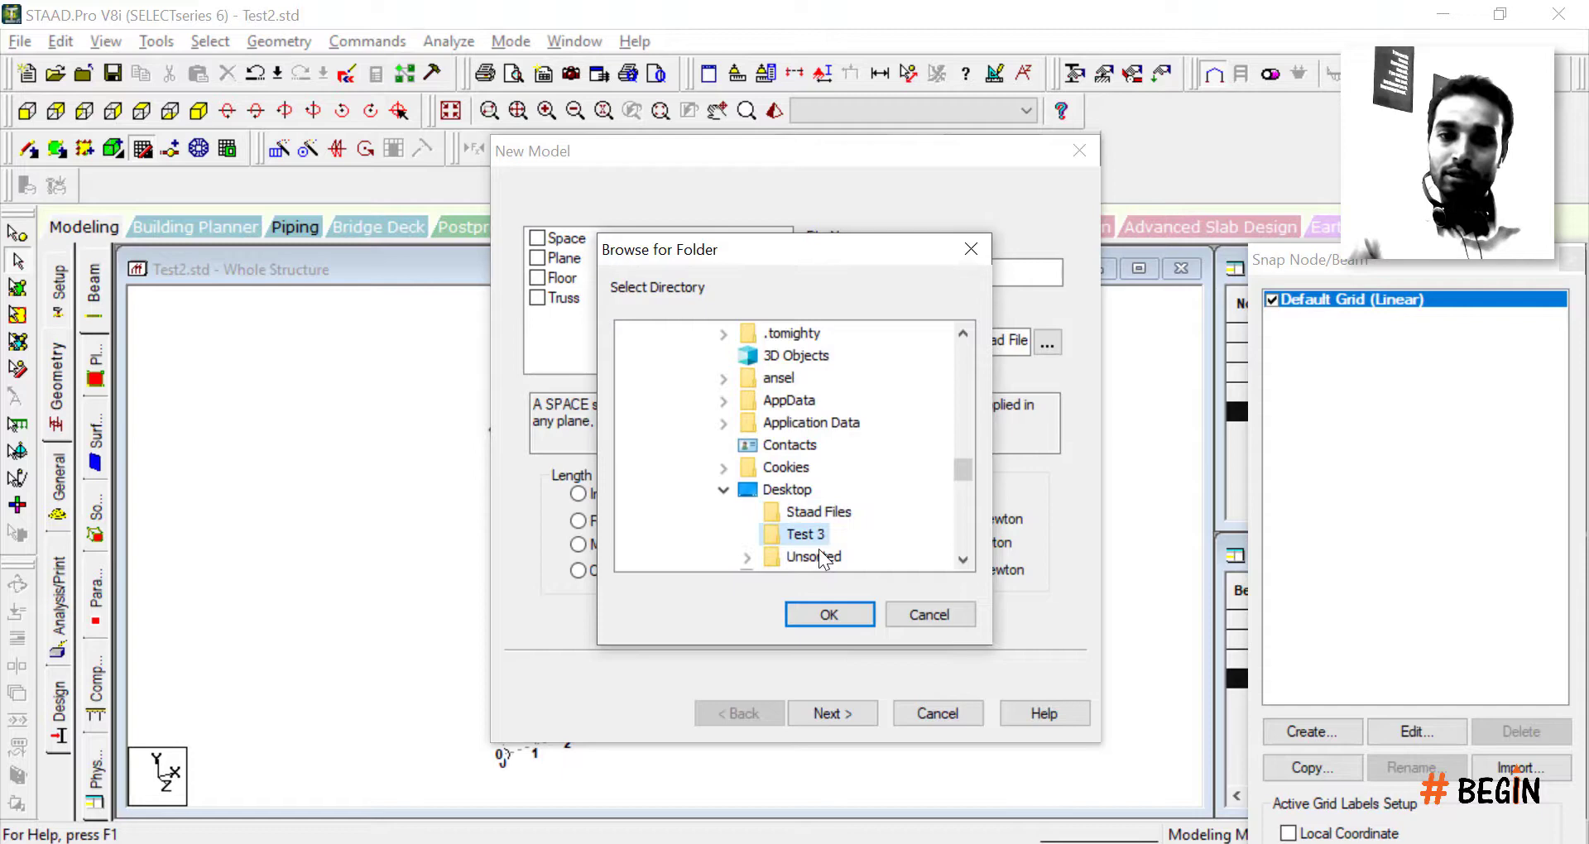
click(829, 614)
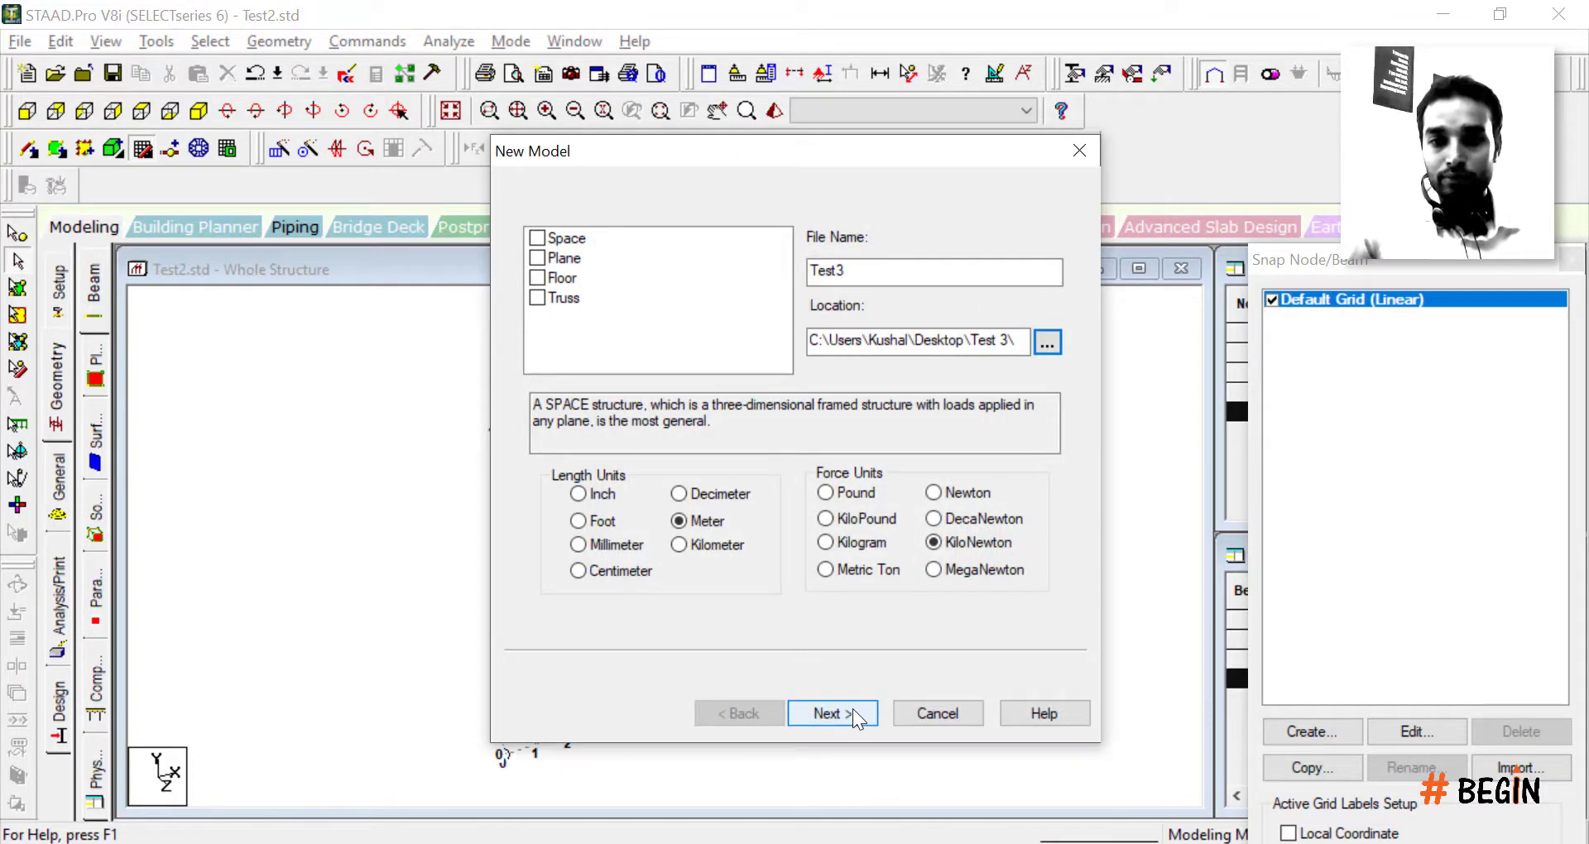
click(855, 718)
click(819, 713)
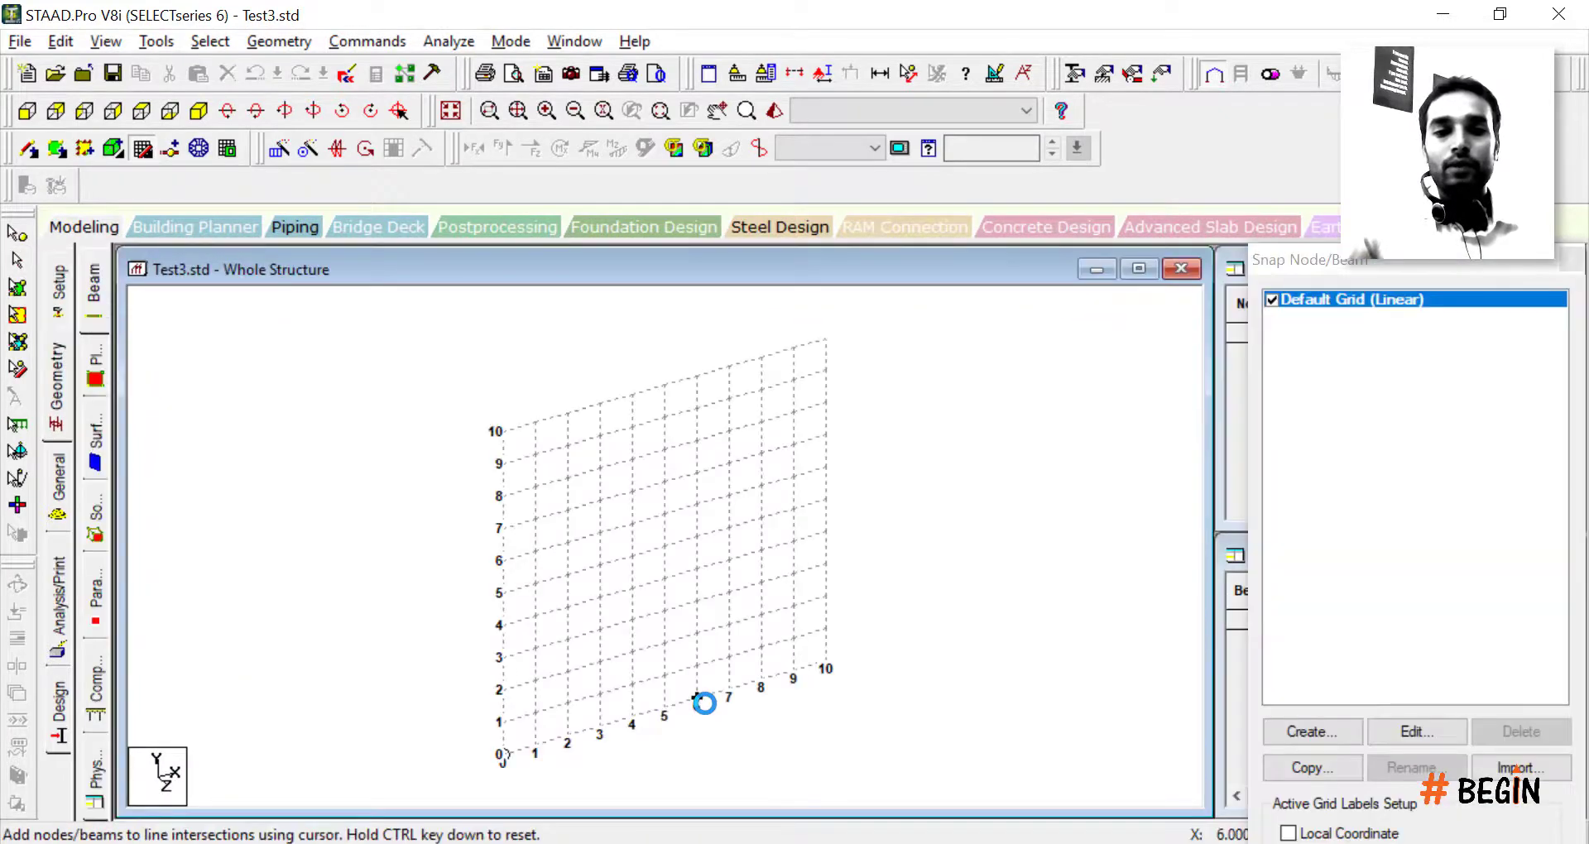
Step: Draw two connected beams through grid points (6,0), (8,2) and (10,0), and save the Test3 structure
click(697, 697)
click(761, 614)
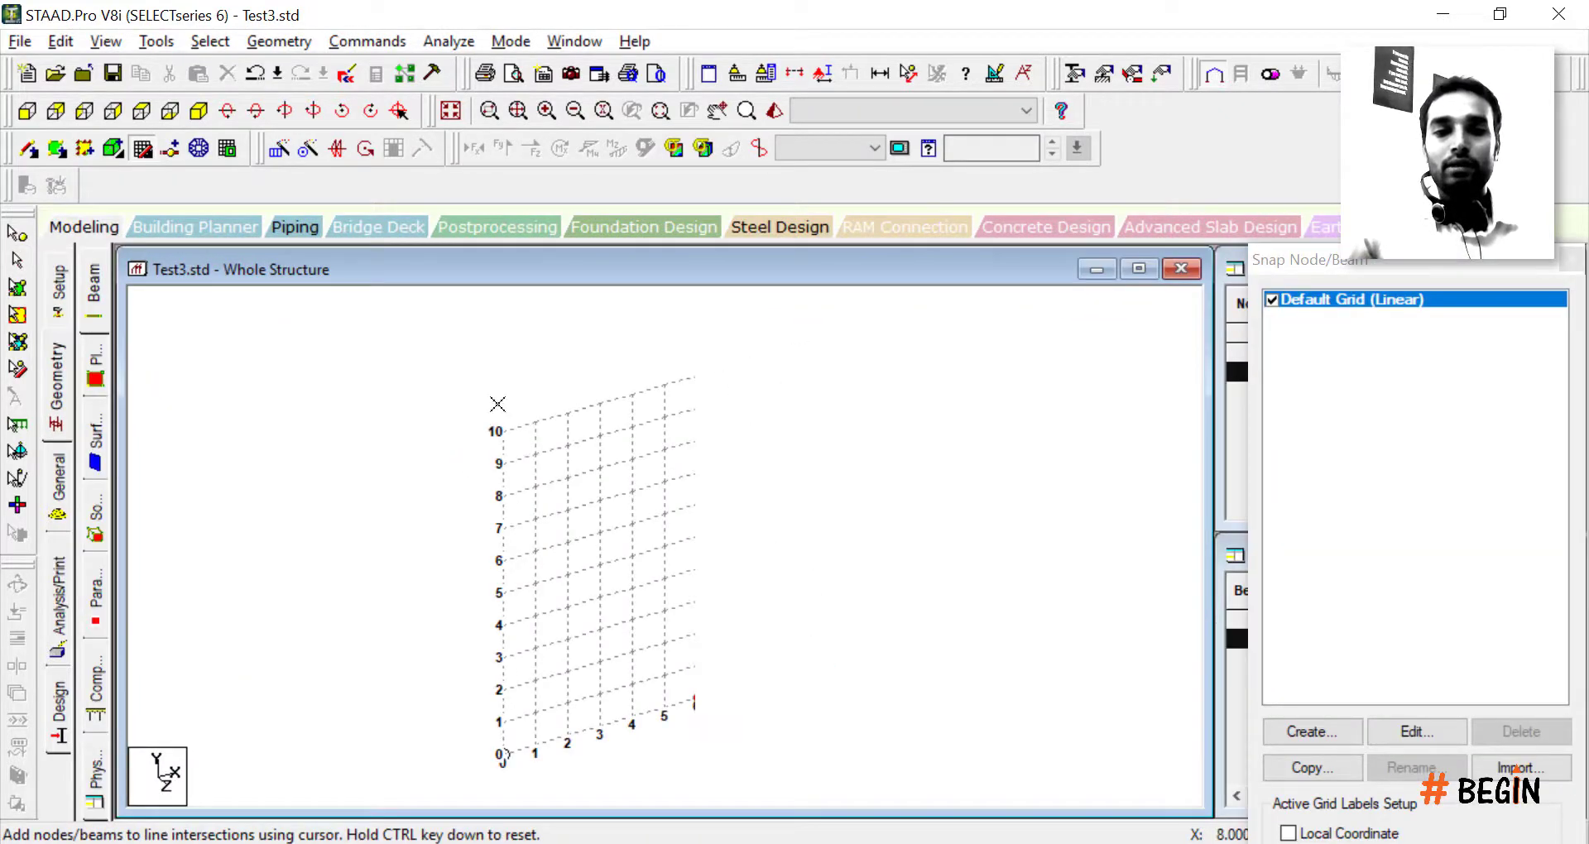
click(826, 662)
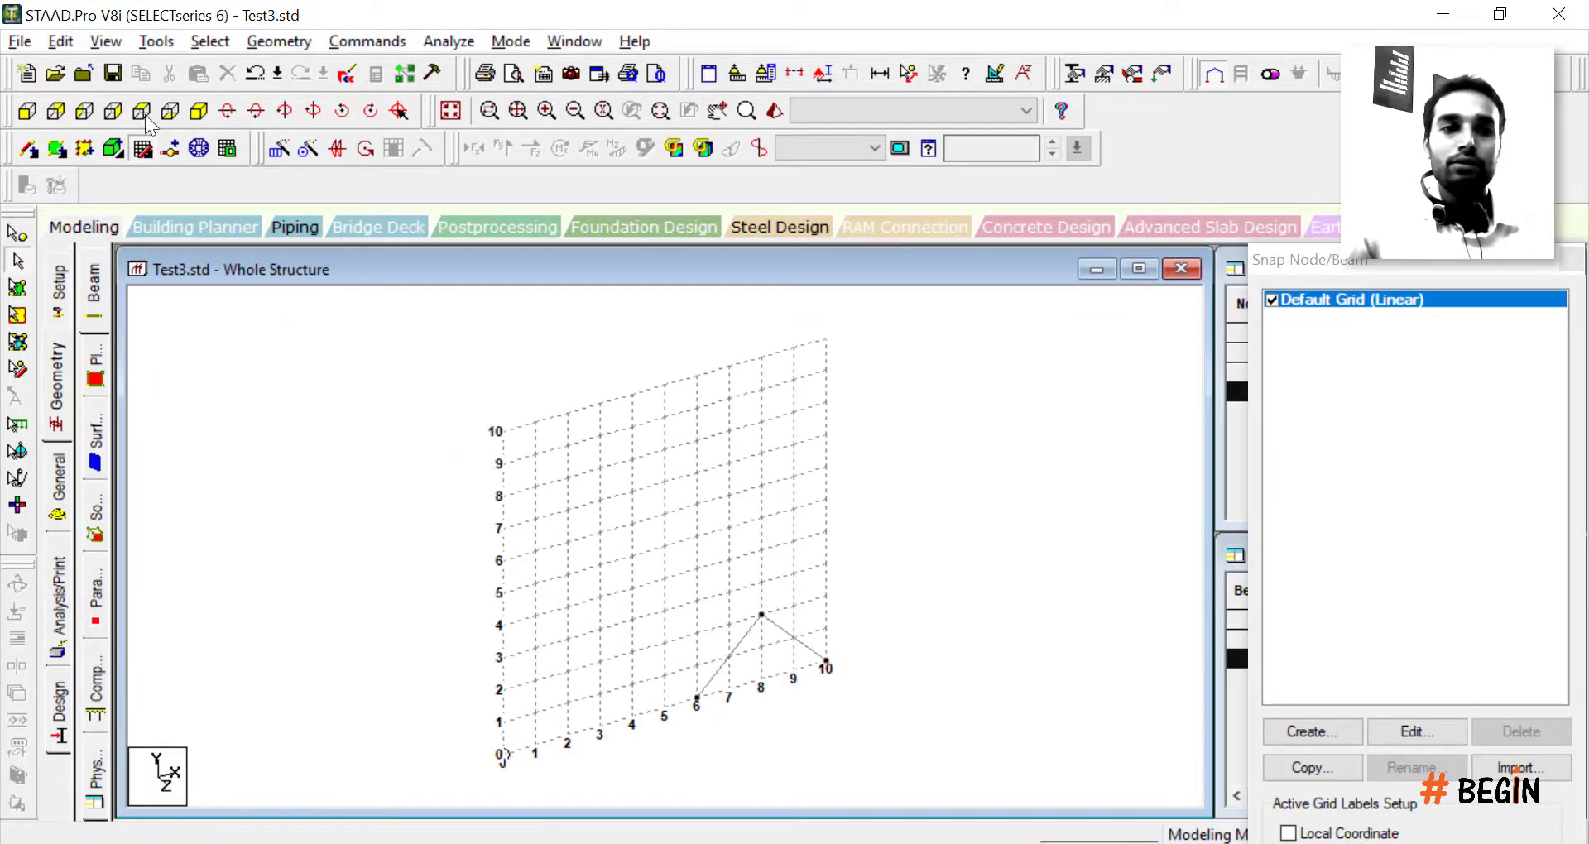
click(113, 76)
click(654, 463)
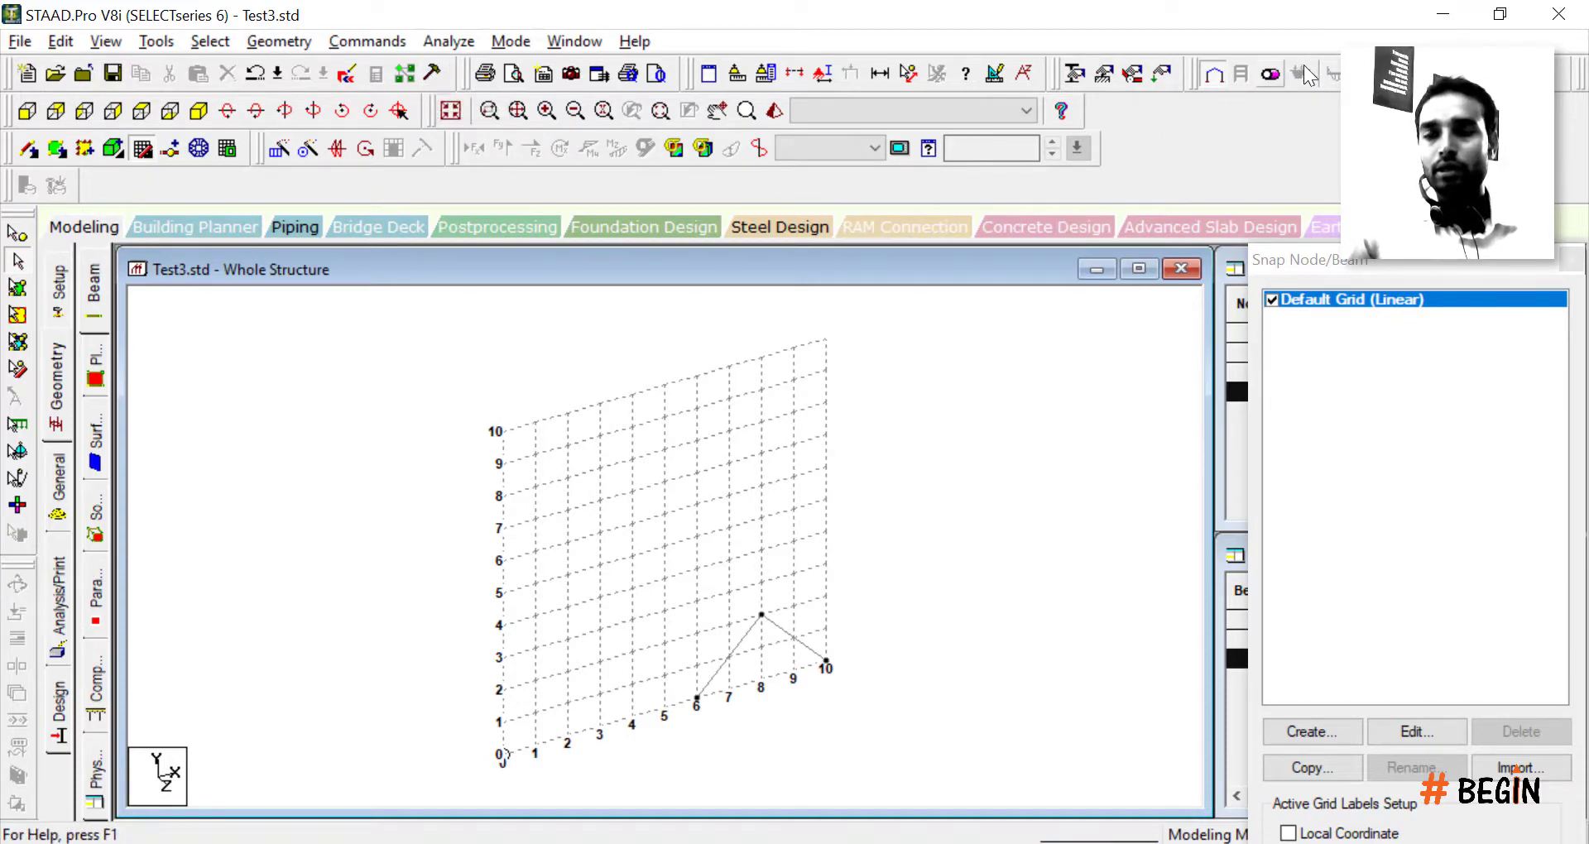
Step: Open the Test 3 folder on the desktop, examine all the files generated for Test3, and close the folder
click(1433, 14)
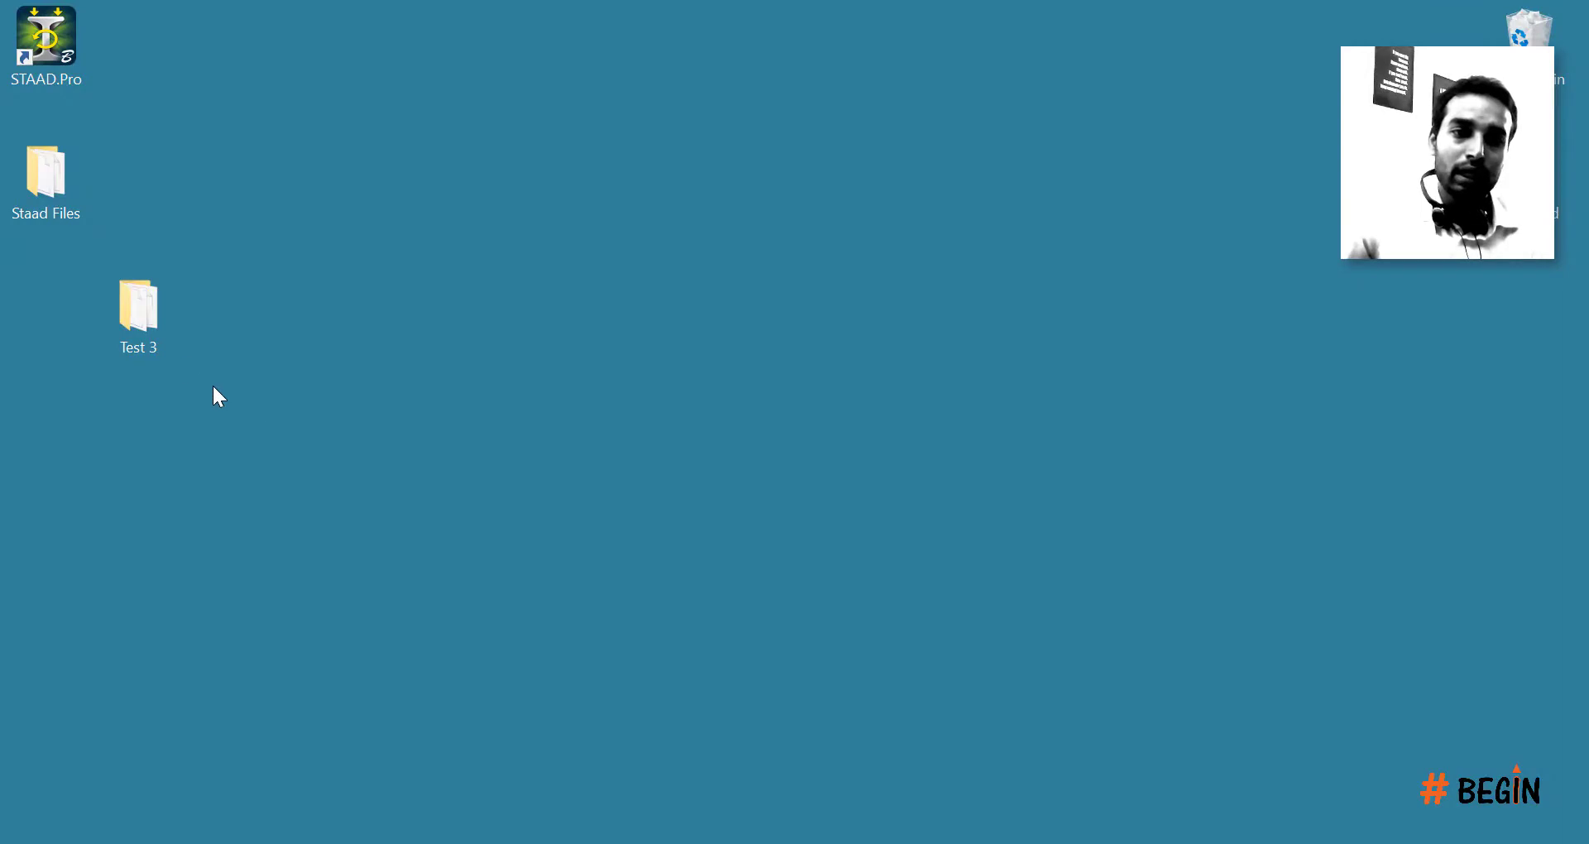
double_click(150, 321)
drag(1048, 520, 442, 261)
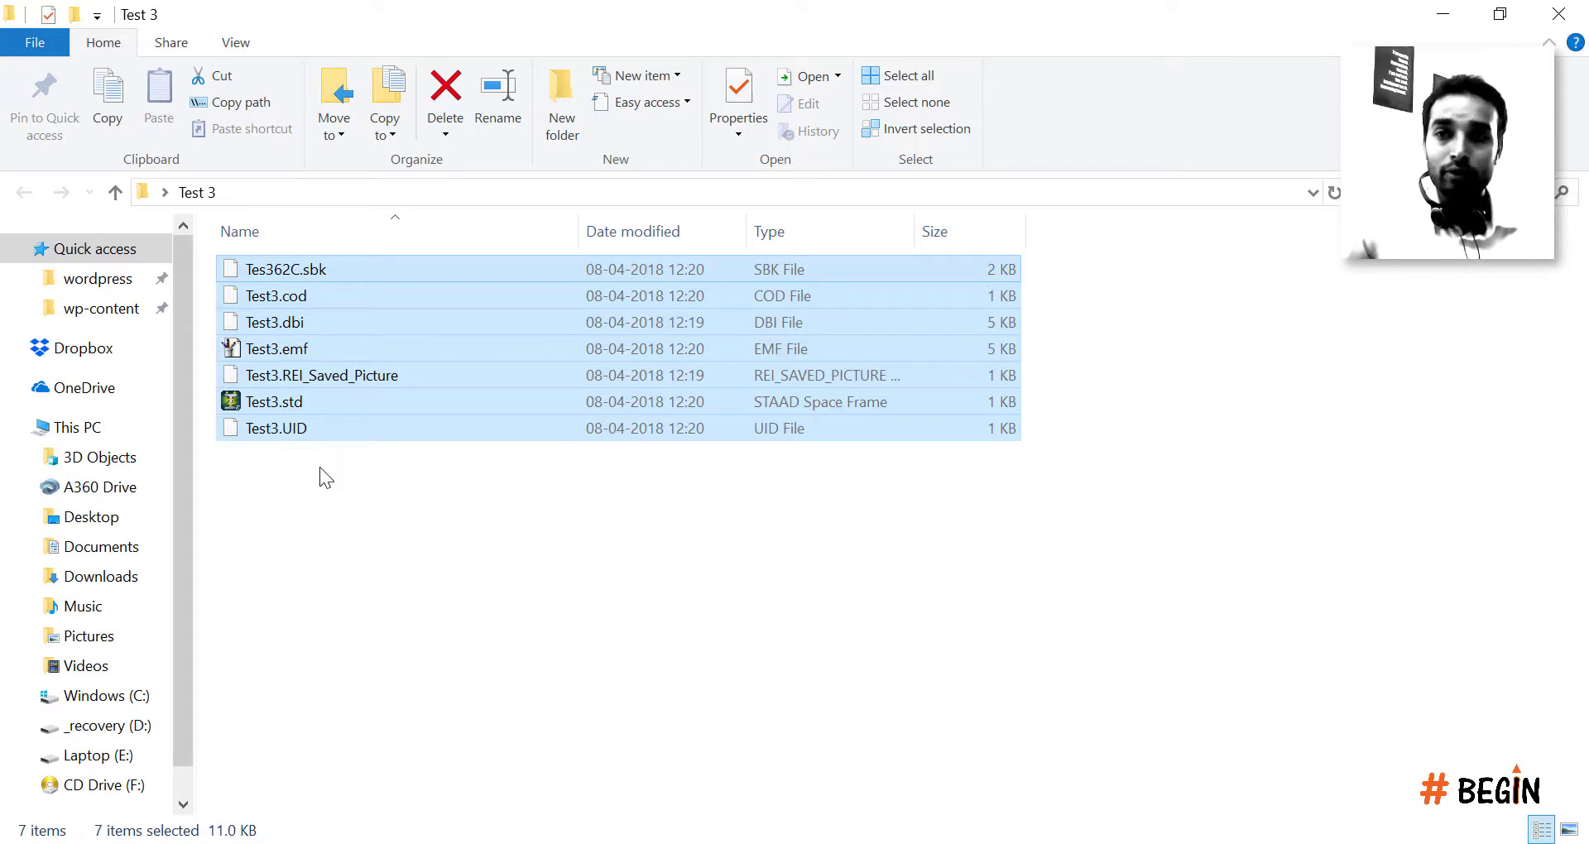
click(1558, 14)
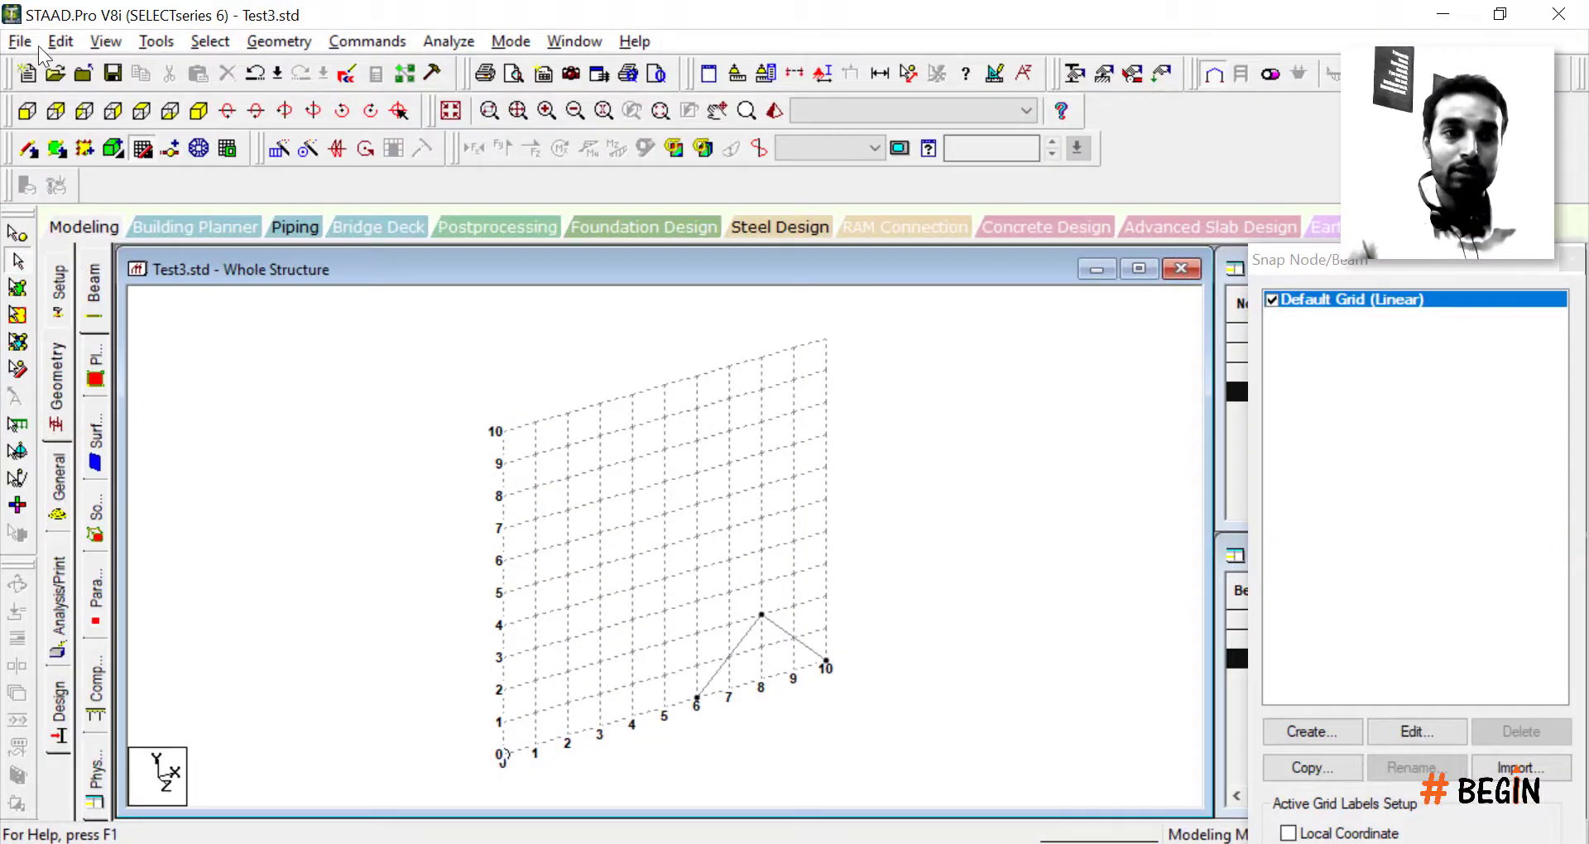
Step: Start another new model in STAAD.Pro and set its file name to Test4
click(22, 41)
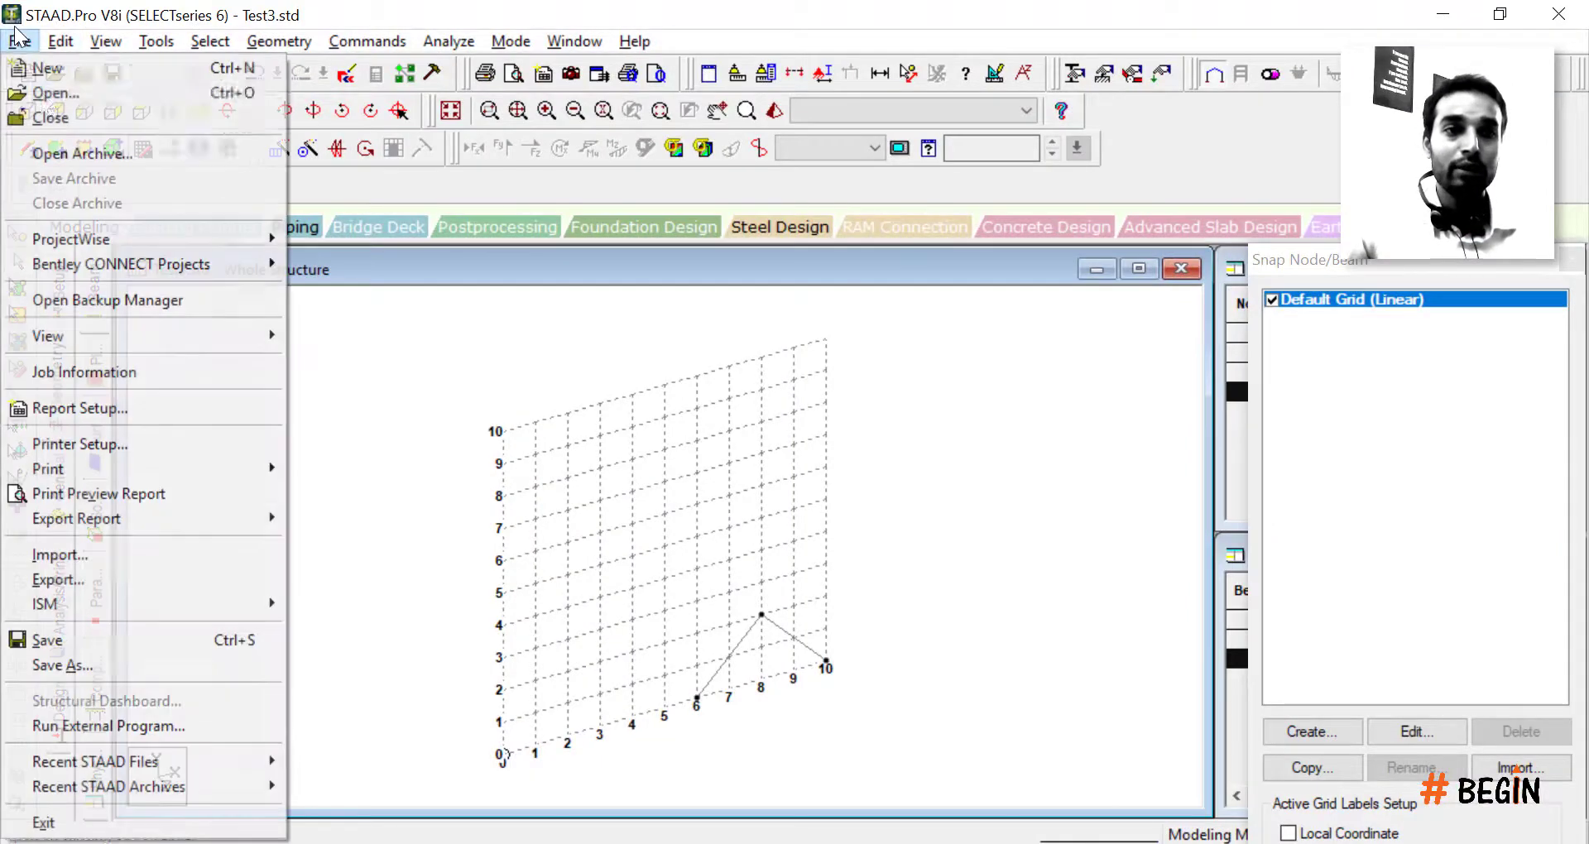
click(48, 68)
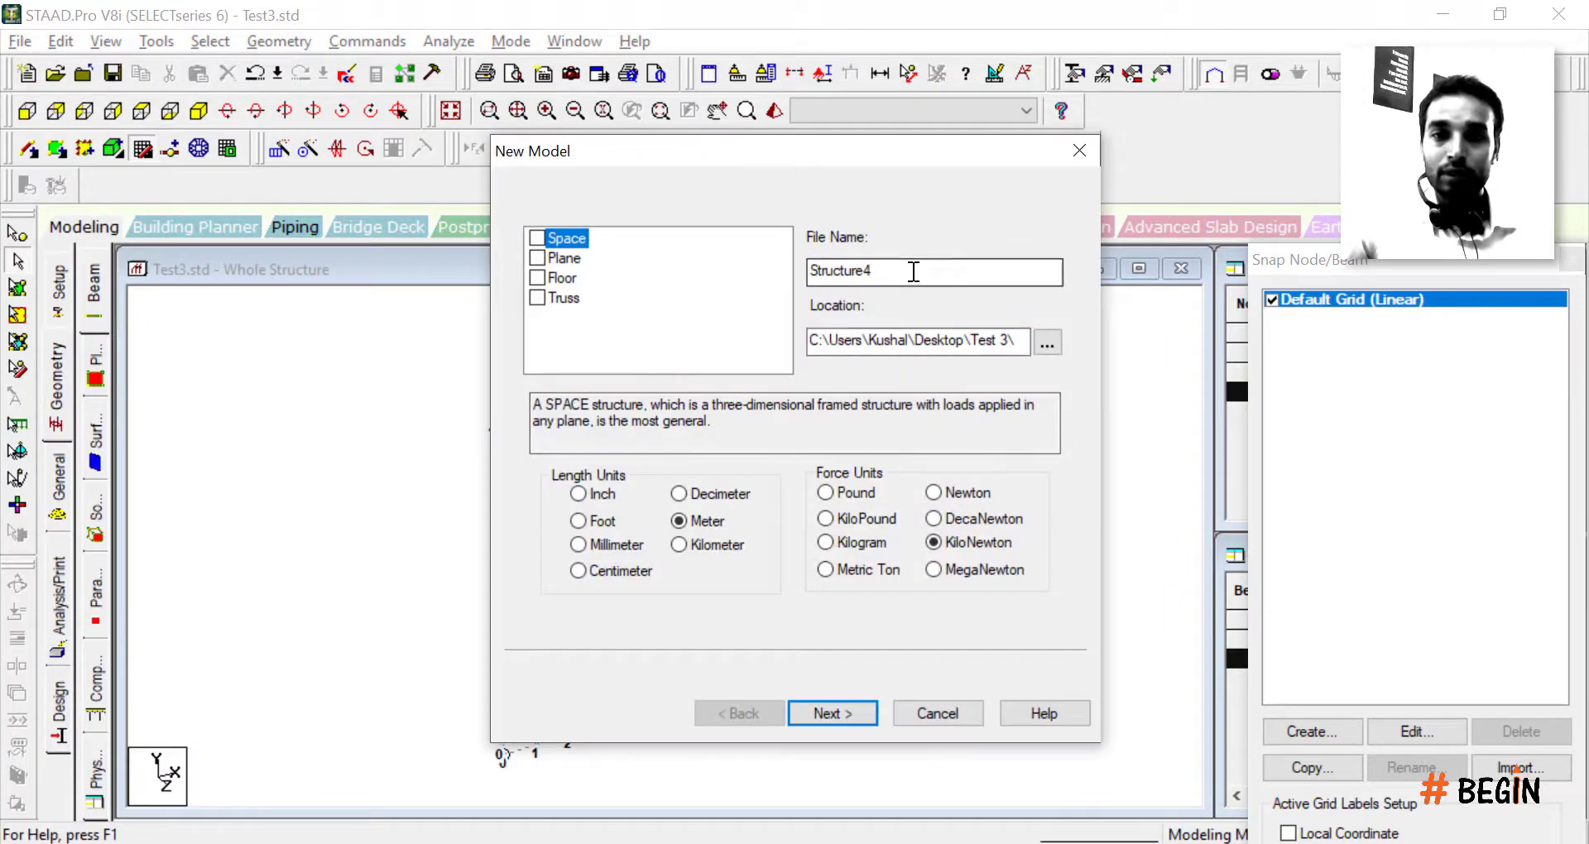
double_click(913, 271)
text(Test4)
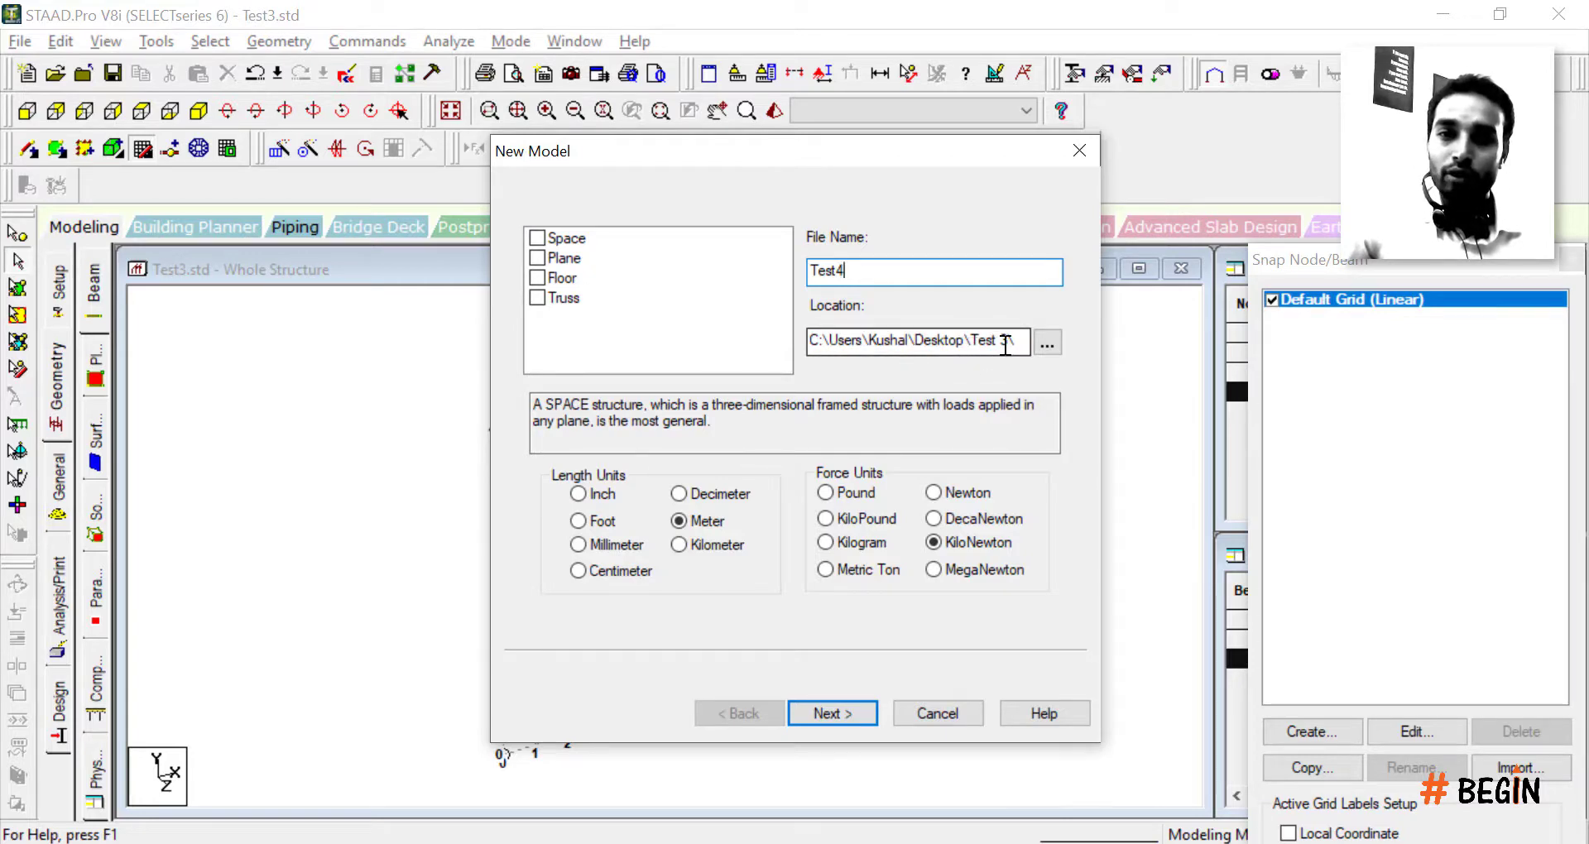
key(shift+Home)
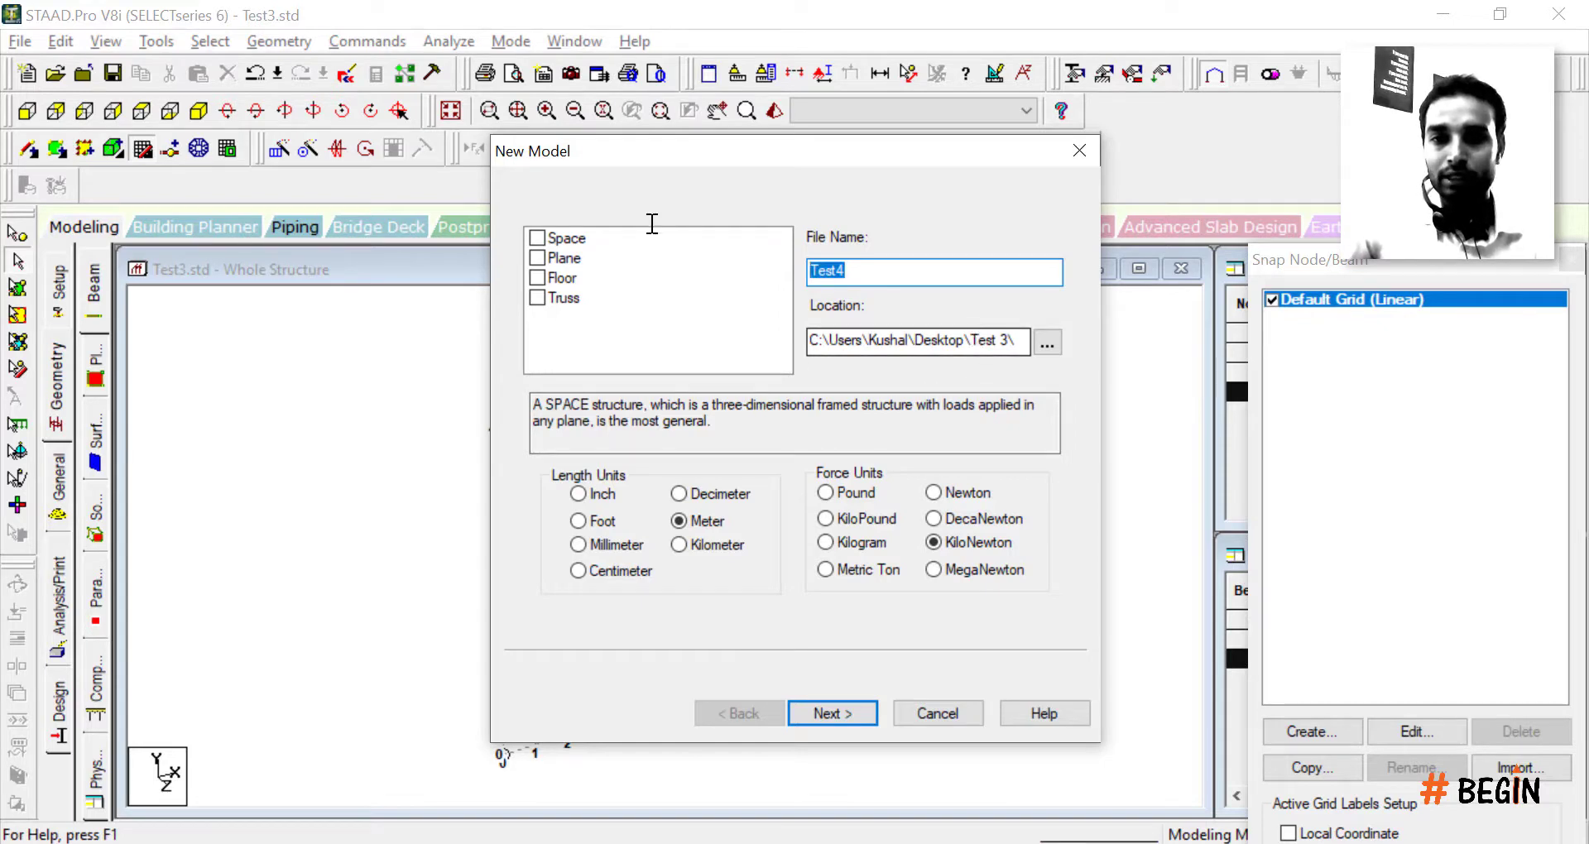
Step: Change the model's location to a new Test4 folder on the desktop, have the folder created, and finish with the Add Beam option
drag(979, 340, 1020, 333)
key(BackSpace)
key(BackSpace)
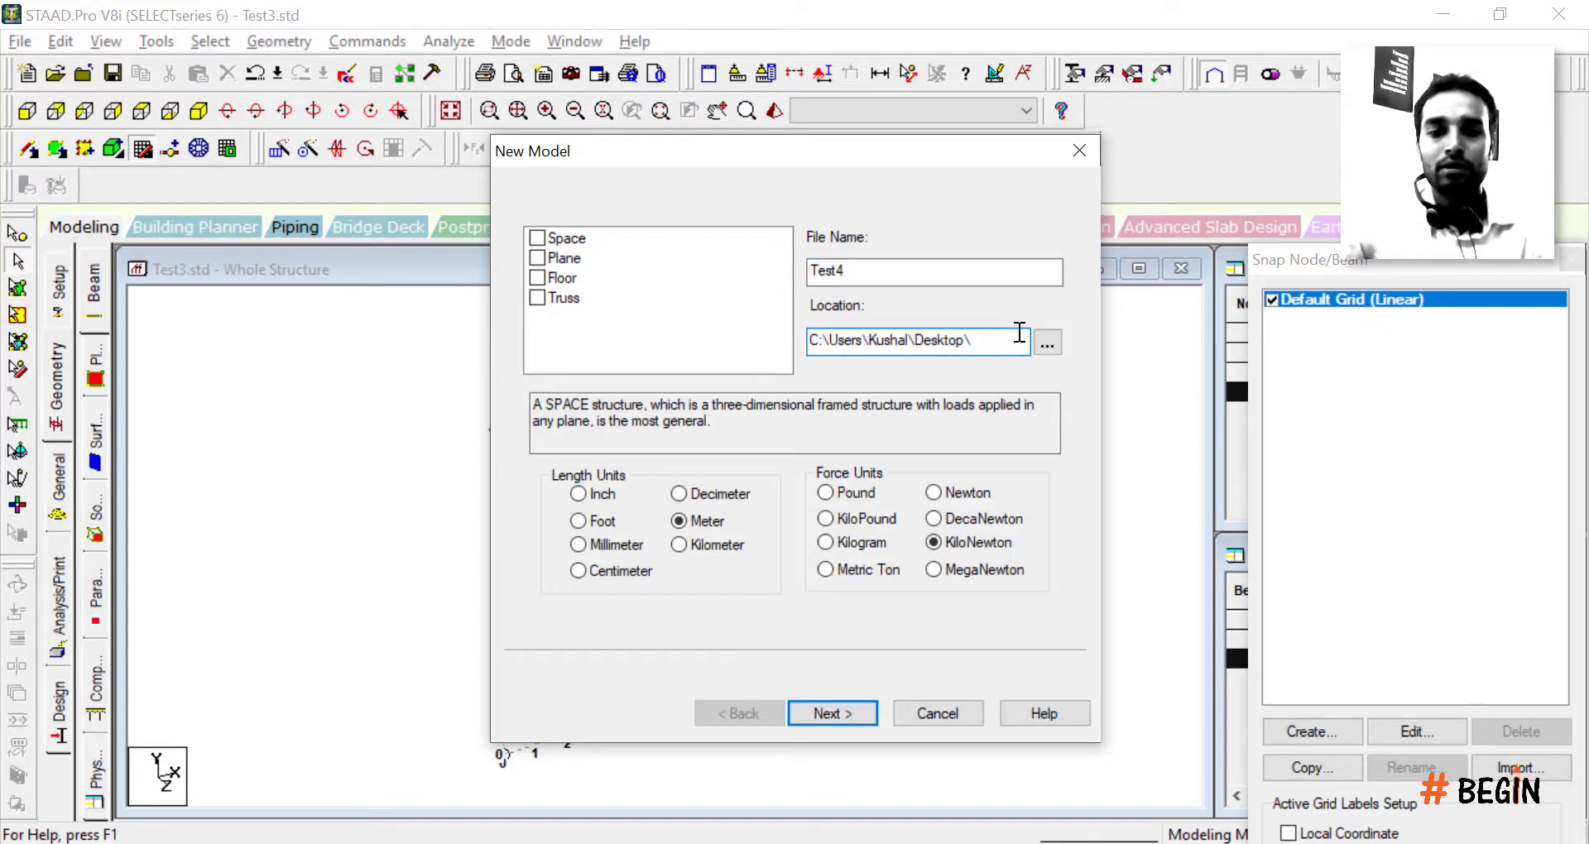
text(Test4)
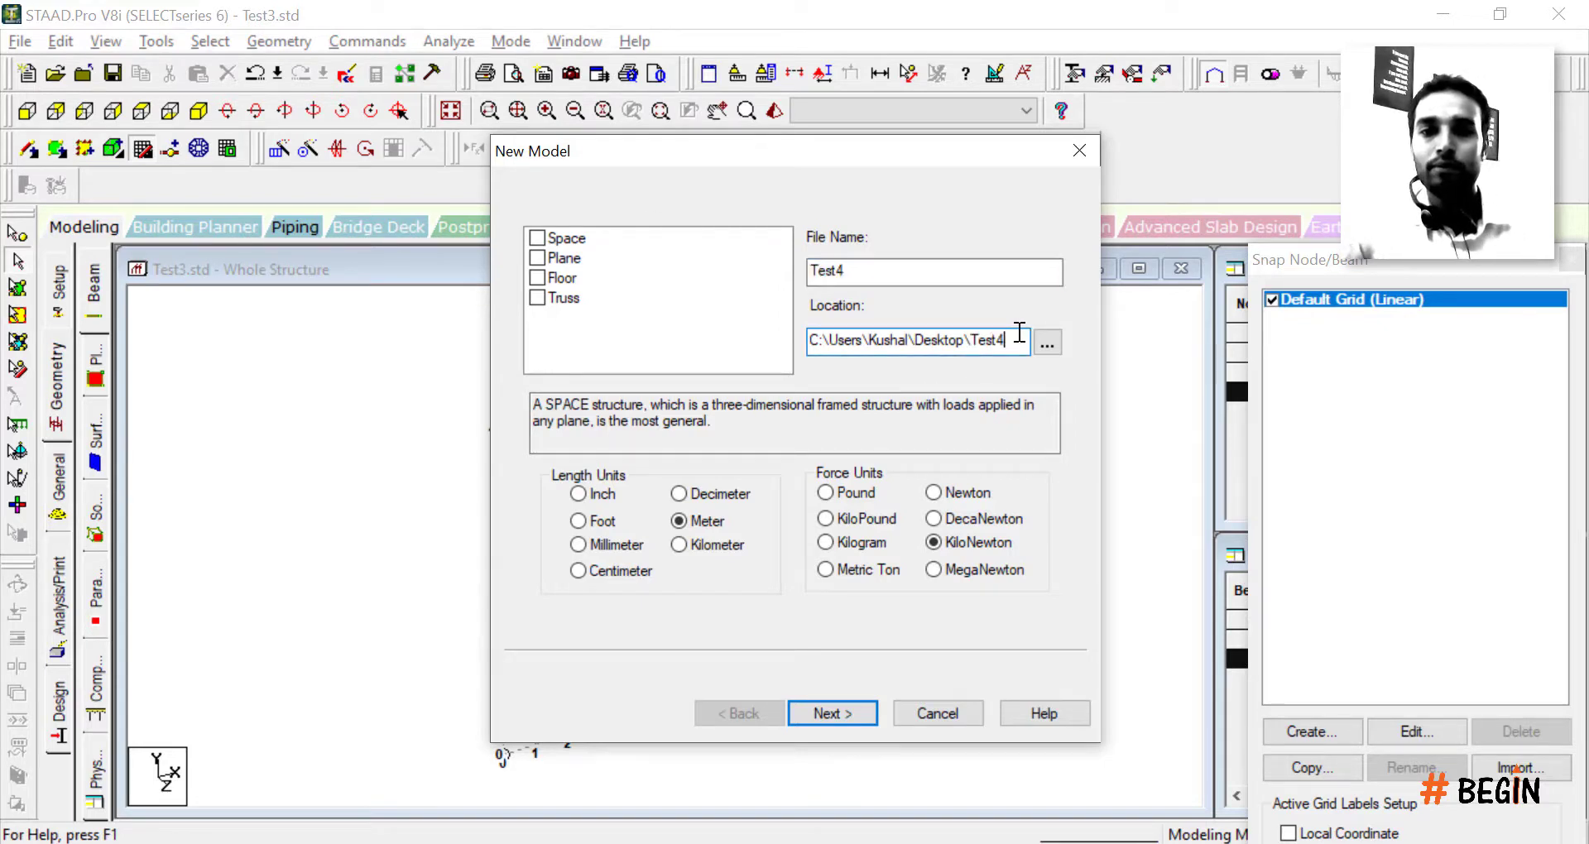
click(851, 717)
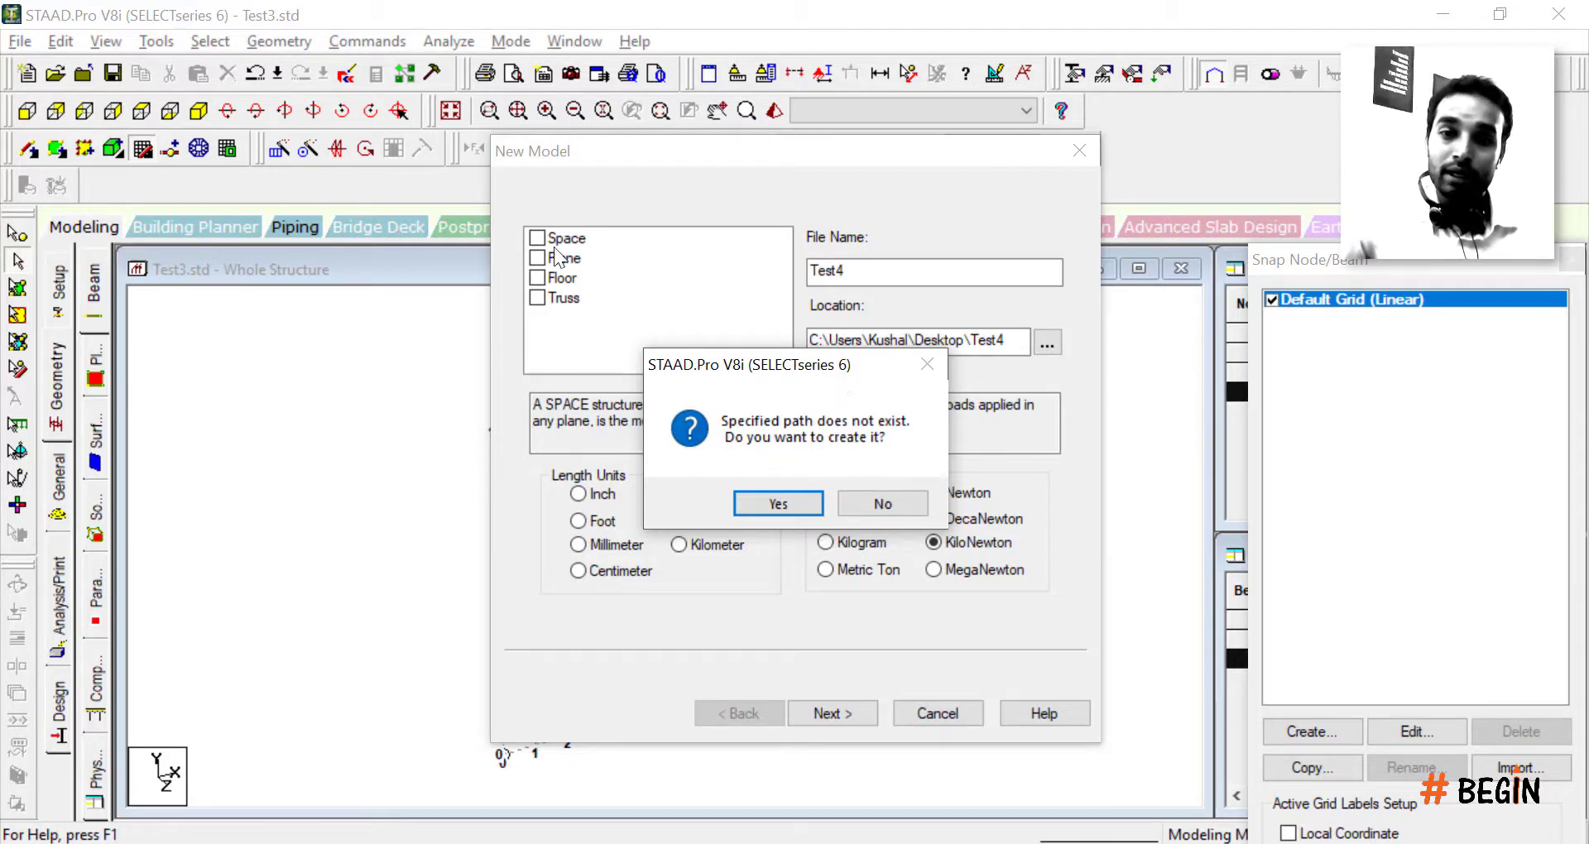
drag(833, 374, 682, 249)
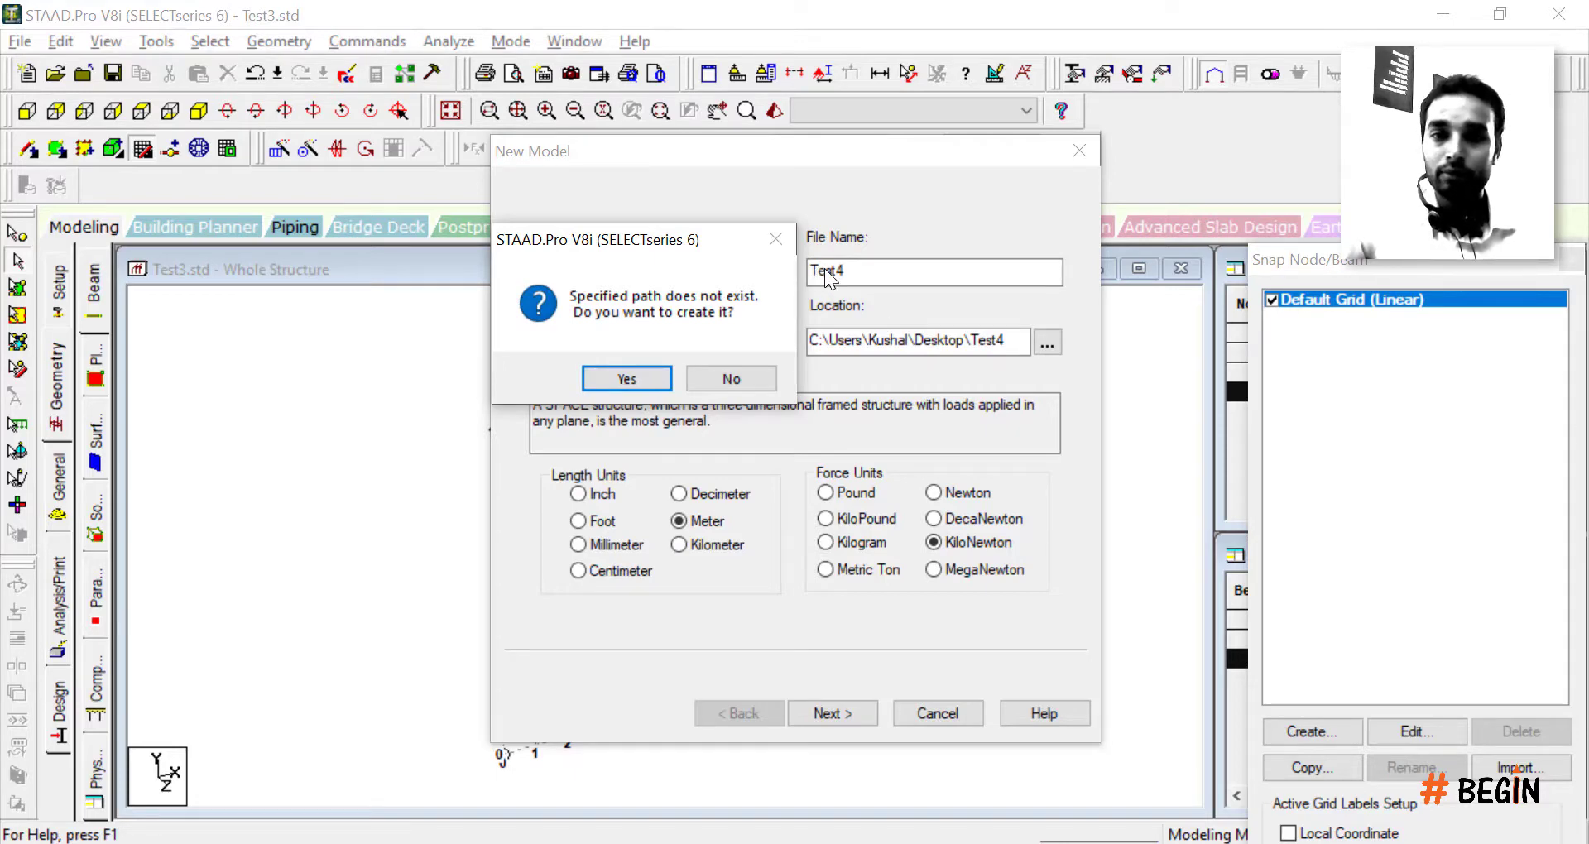
click(653, 379)
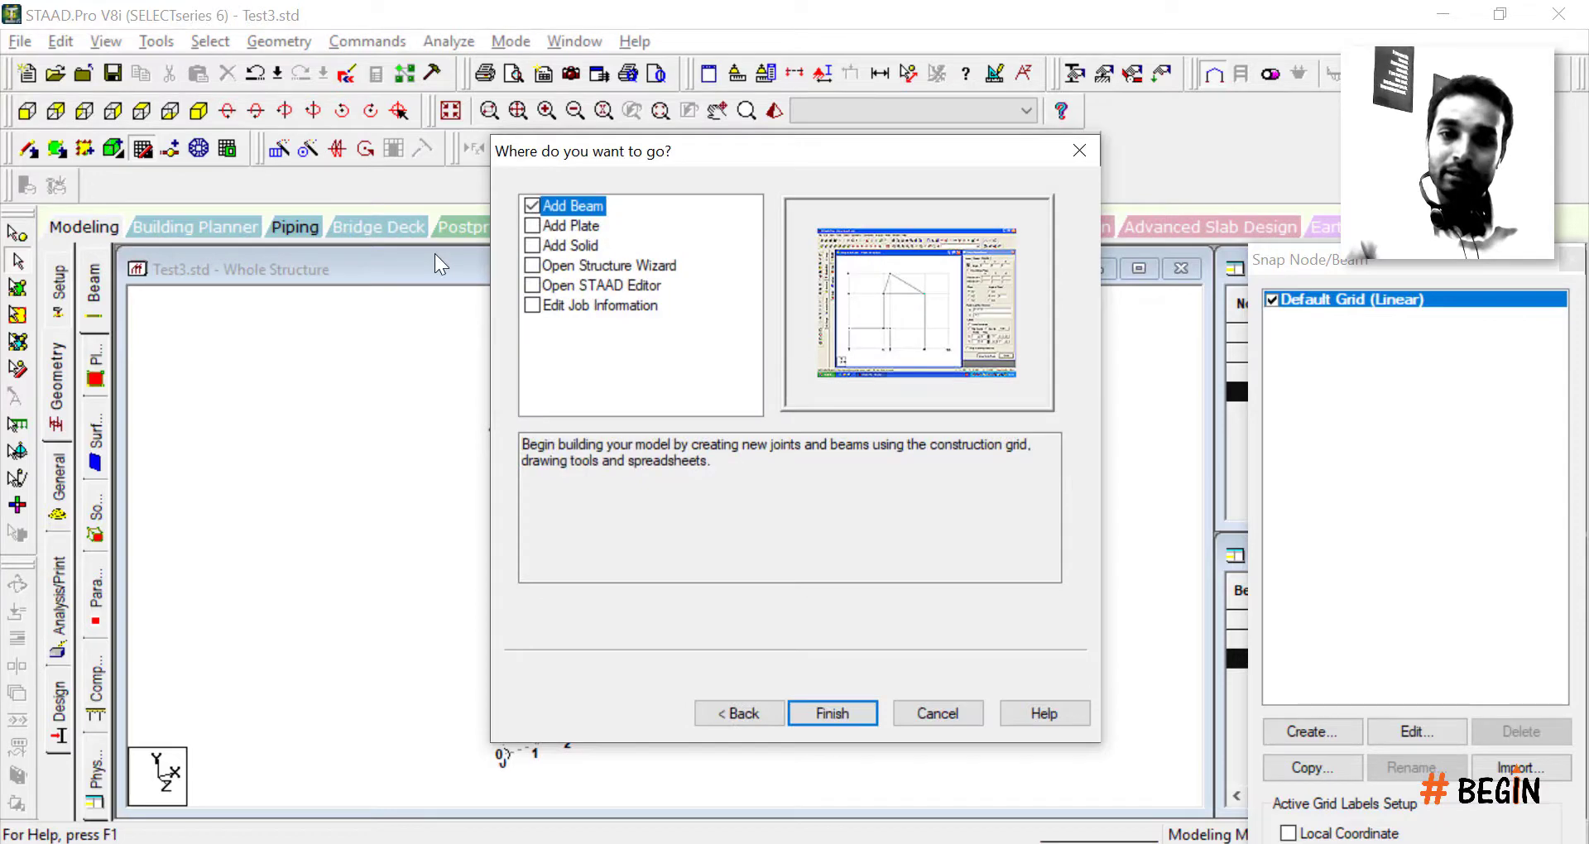
click(816, 716)
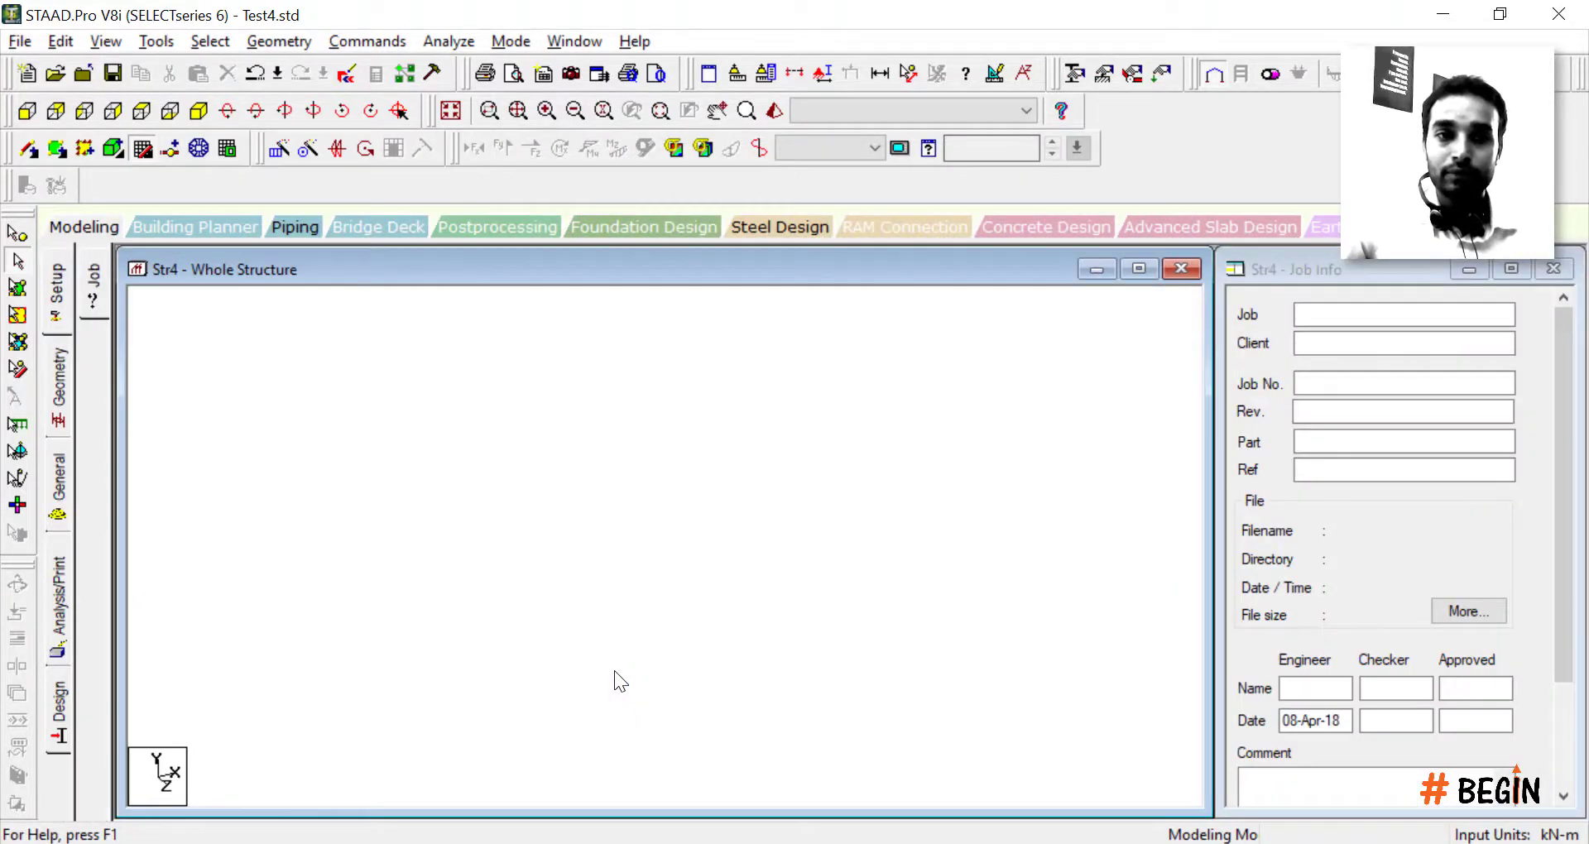
Step: Draw two connected beams through grid points (3,2), (4,3) and (7,2), and save the modified Test4 structure
click(600, 661)
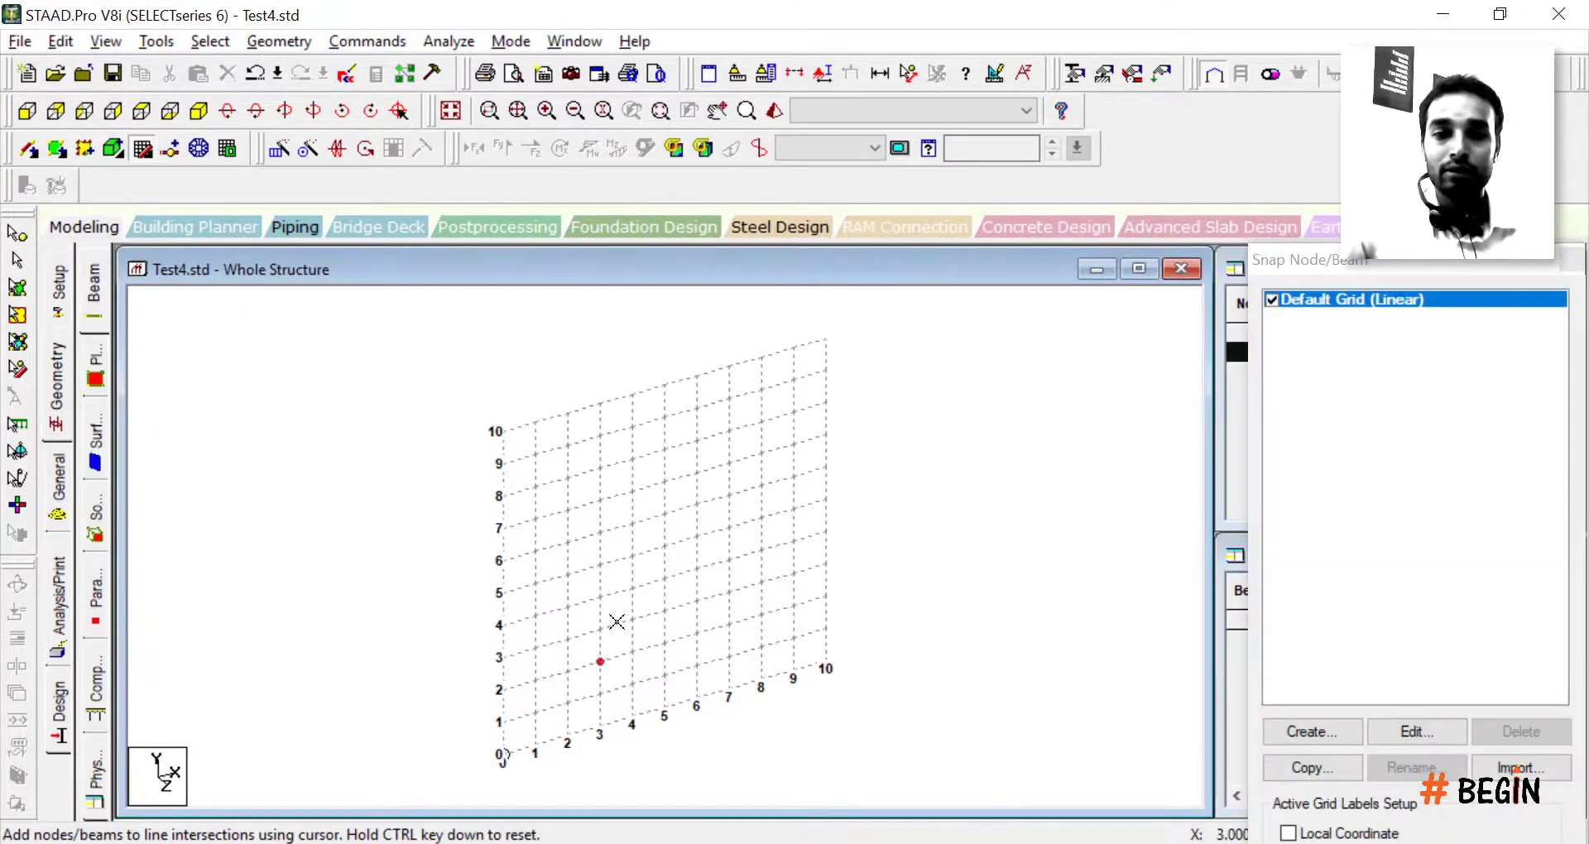
click(632, 619)
click(729, 624)
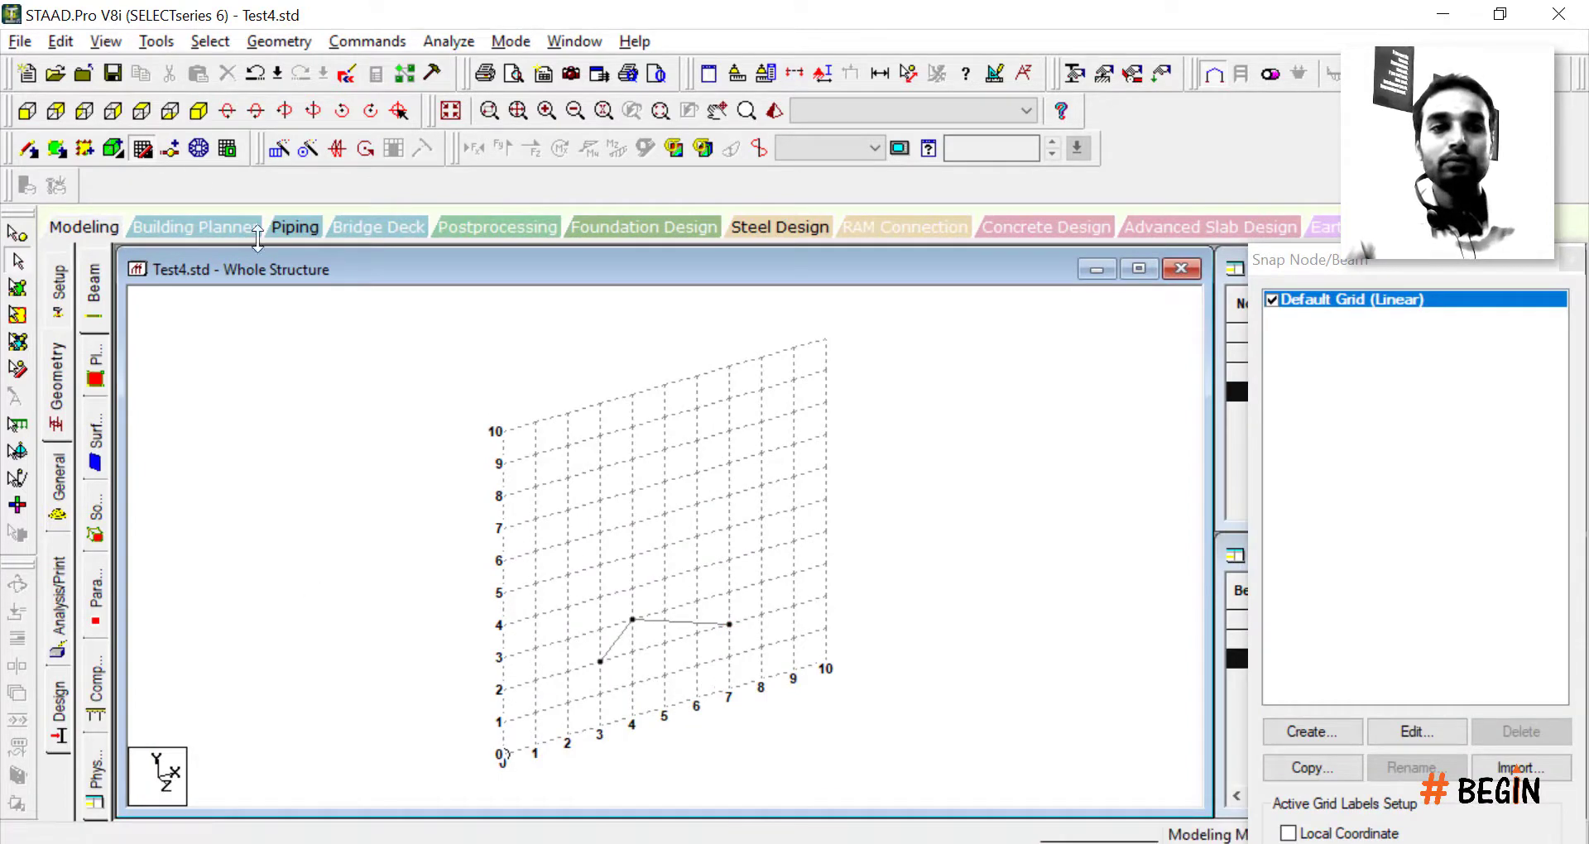
click(113, 73)
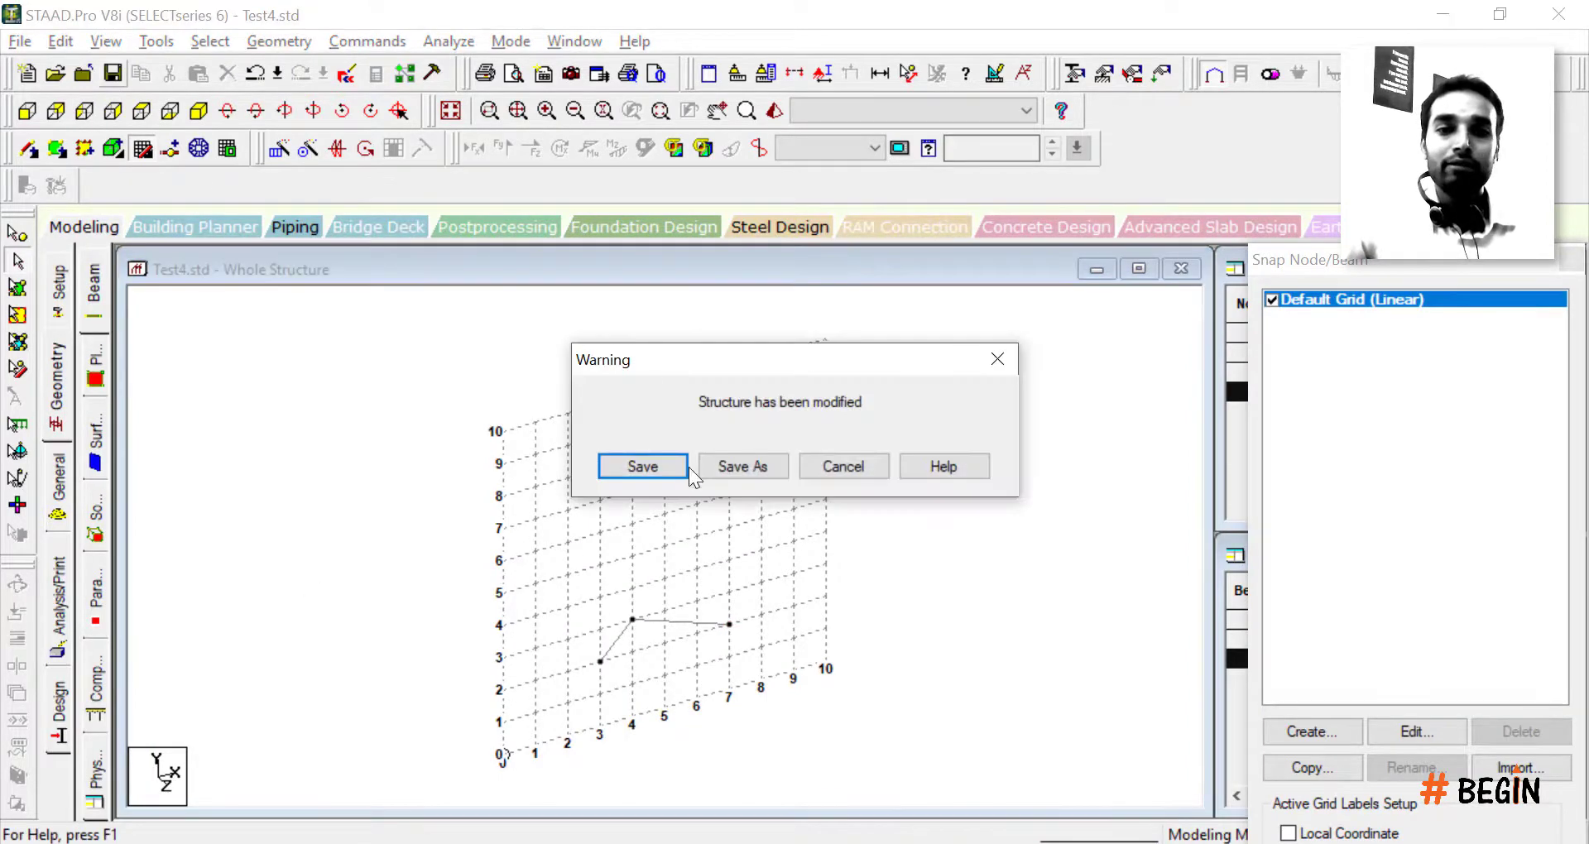
key(Return)
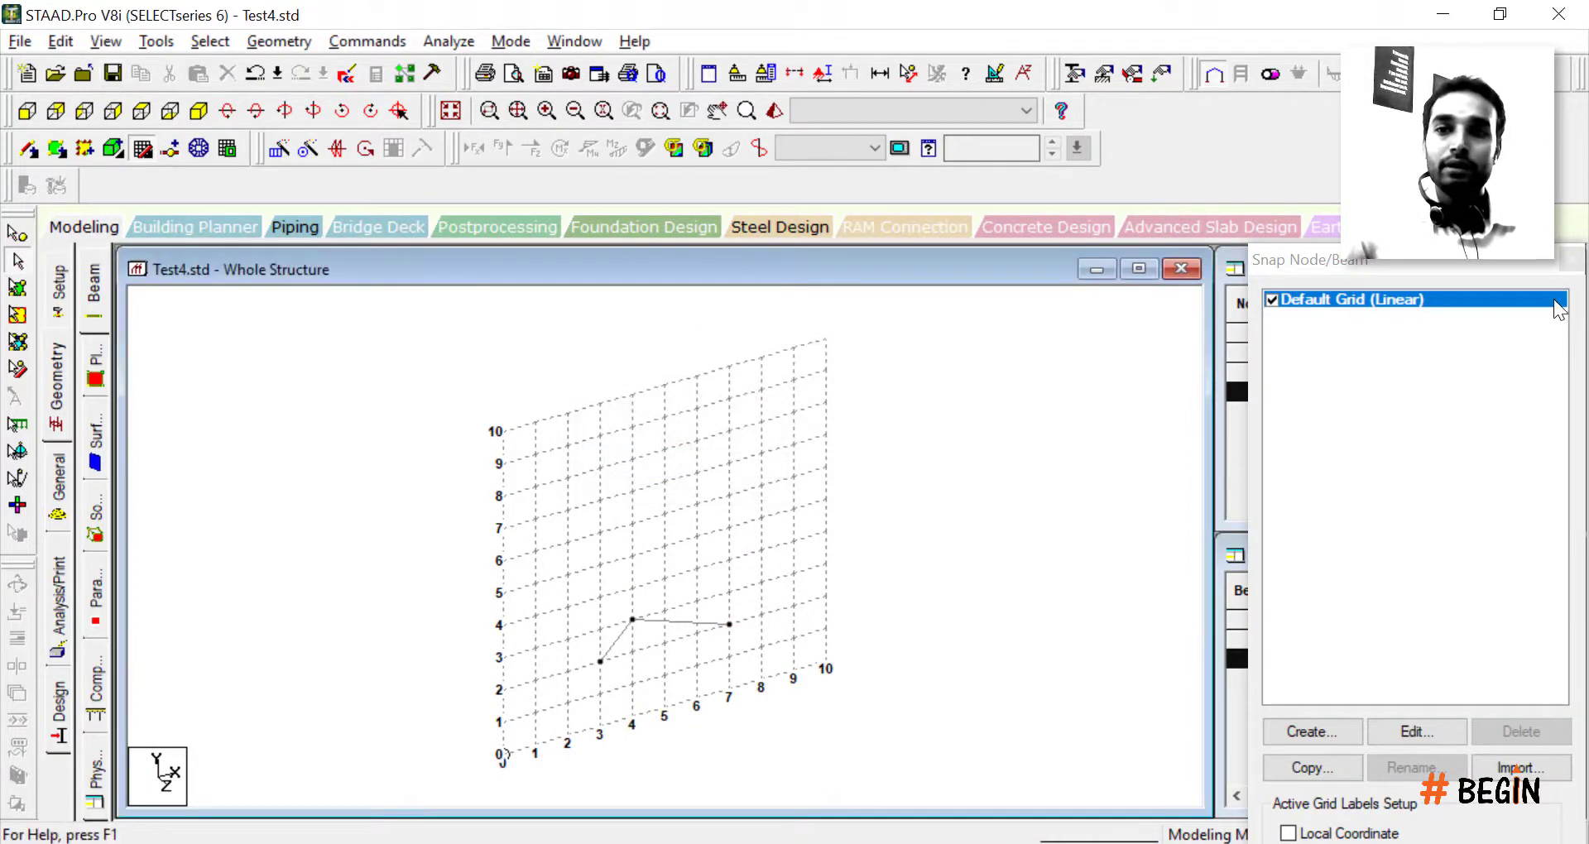
Step: Open the Test4 folder on the desktop to examine the files generated for Test4
click(1449, 13)
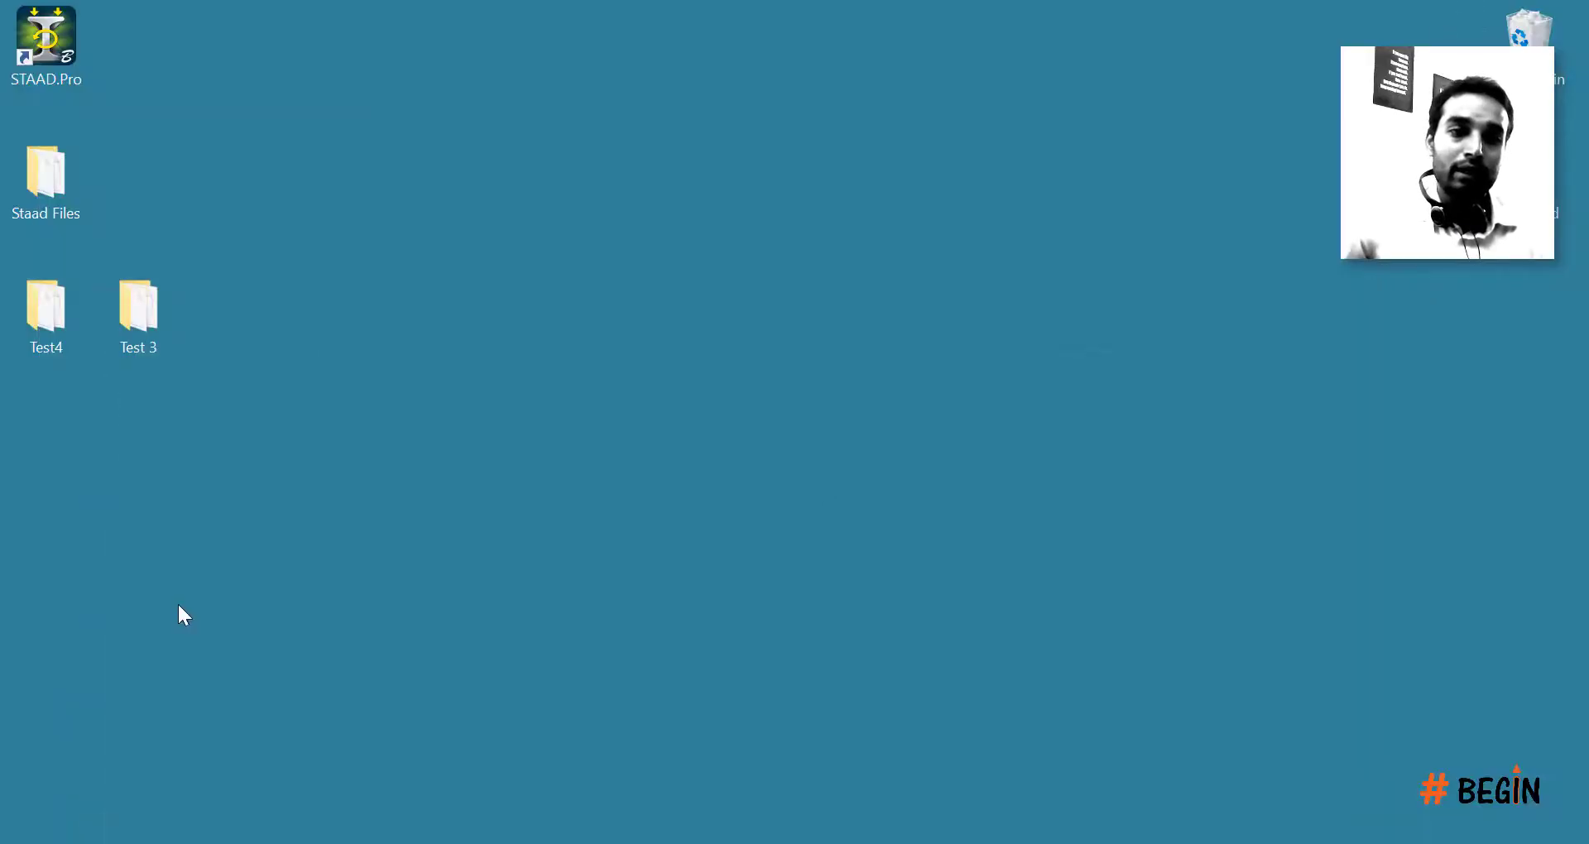
double_click(49, 333)
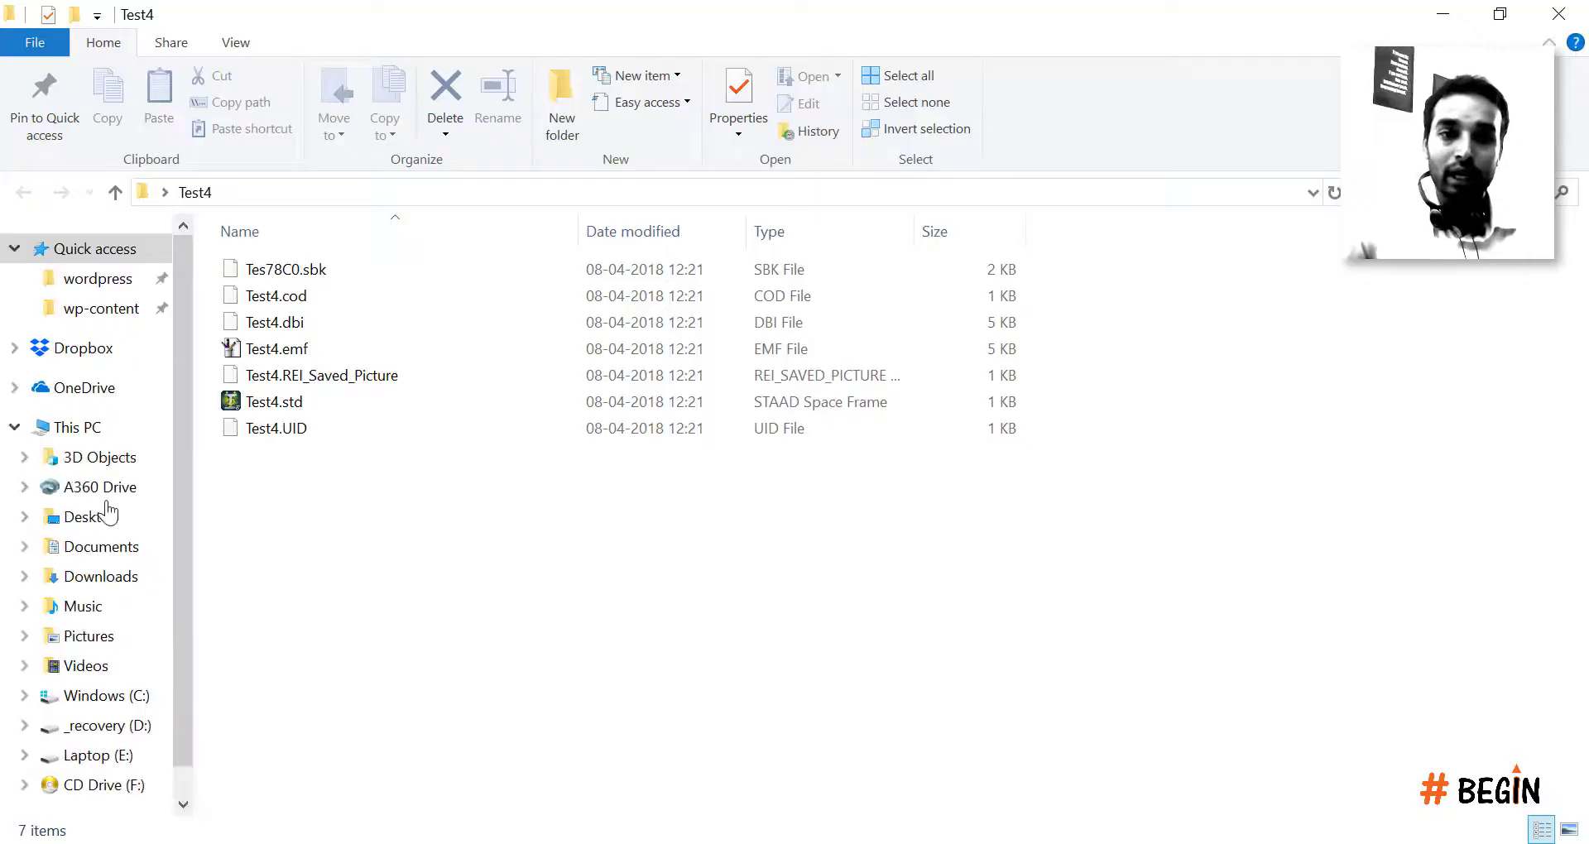
Step: Close the Test4 folder, start another new model in STAAD.Pro, and set its file name to Test5
click(1558, 13)
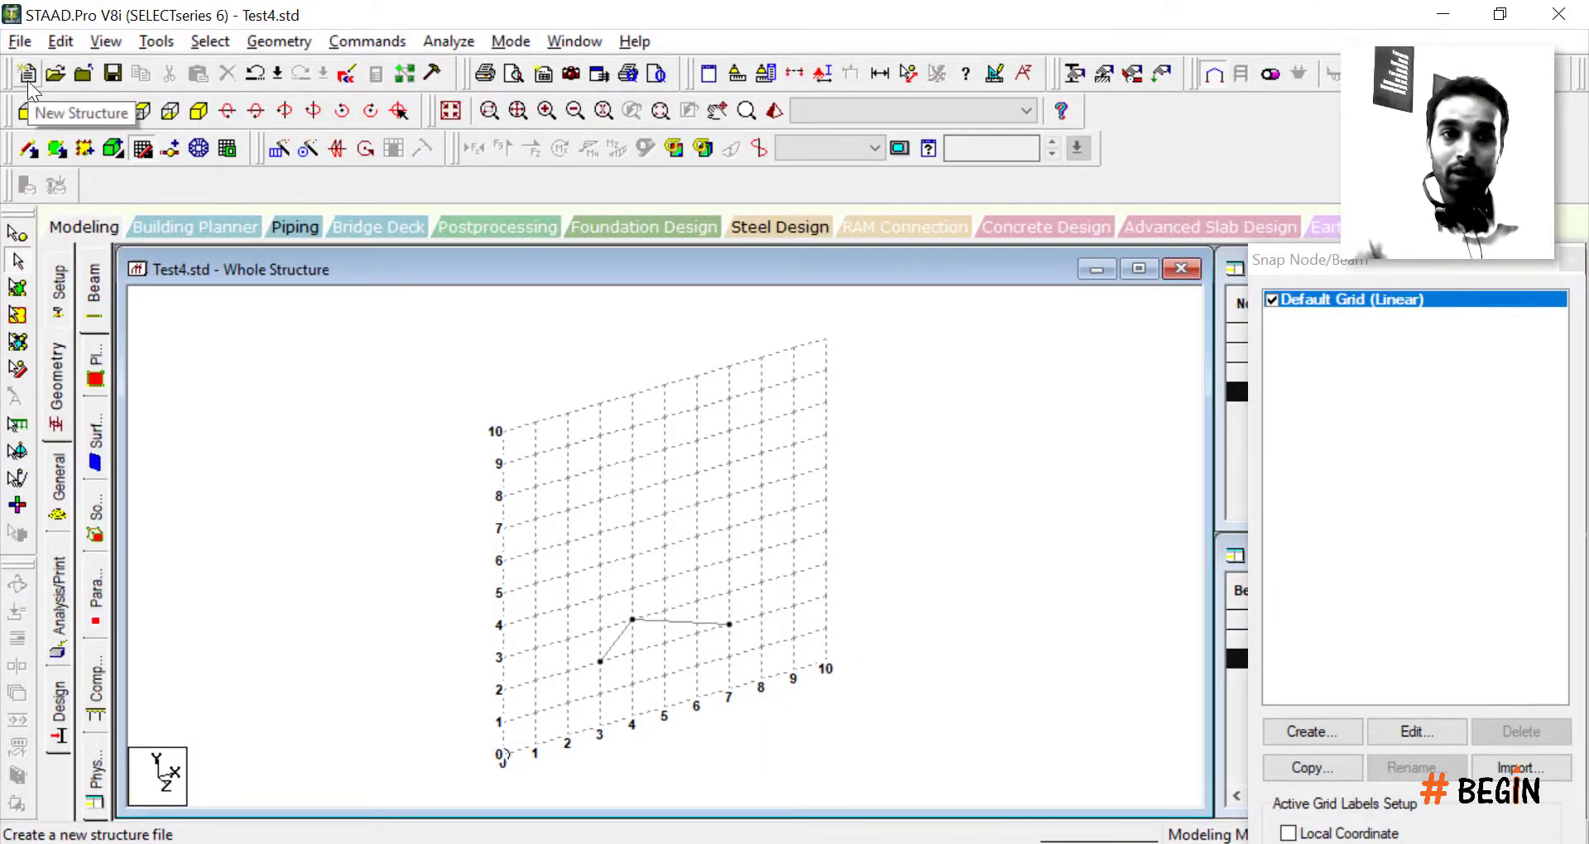
click(28, 81)
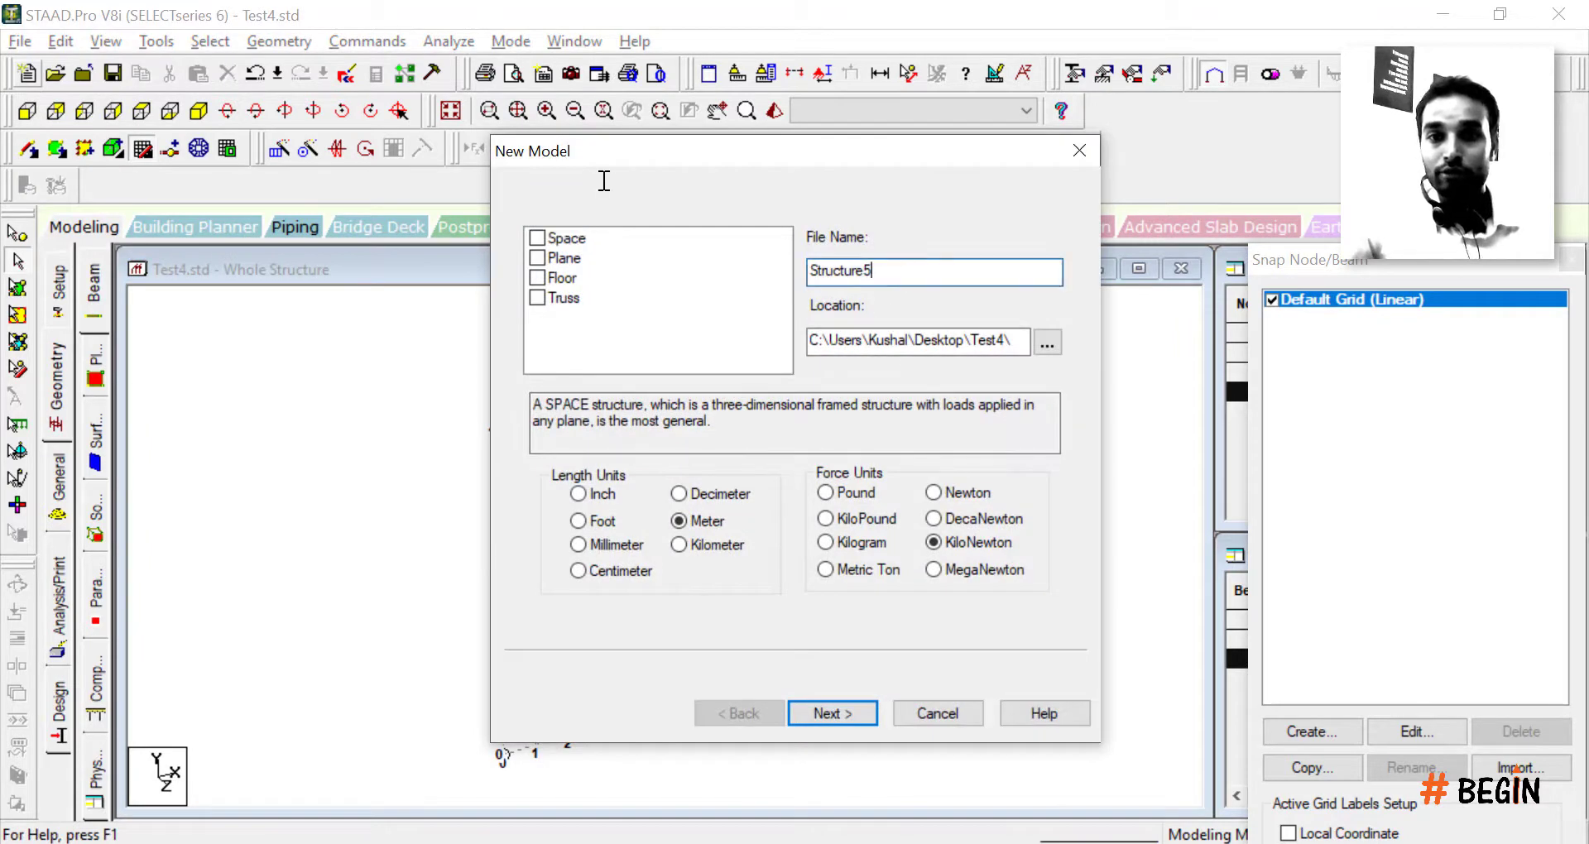
key(ctrl+a)
text(Tes)
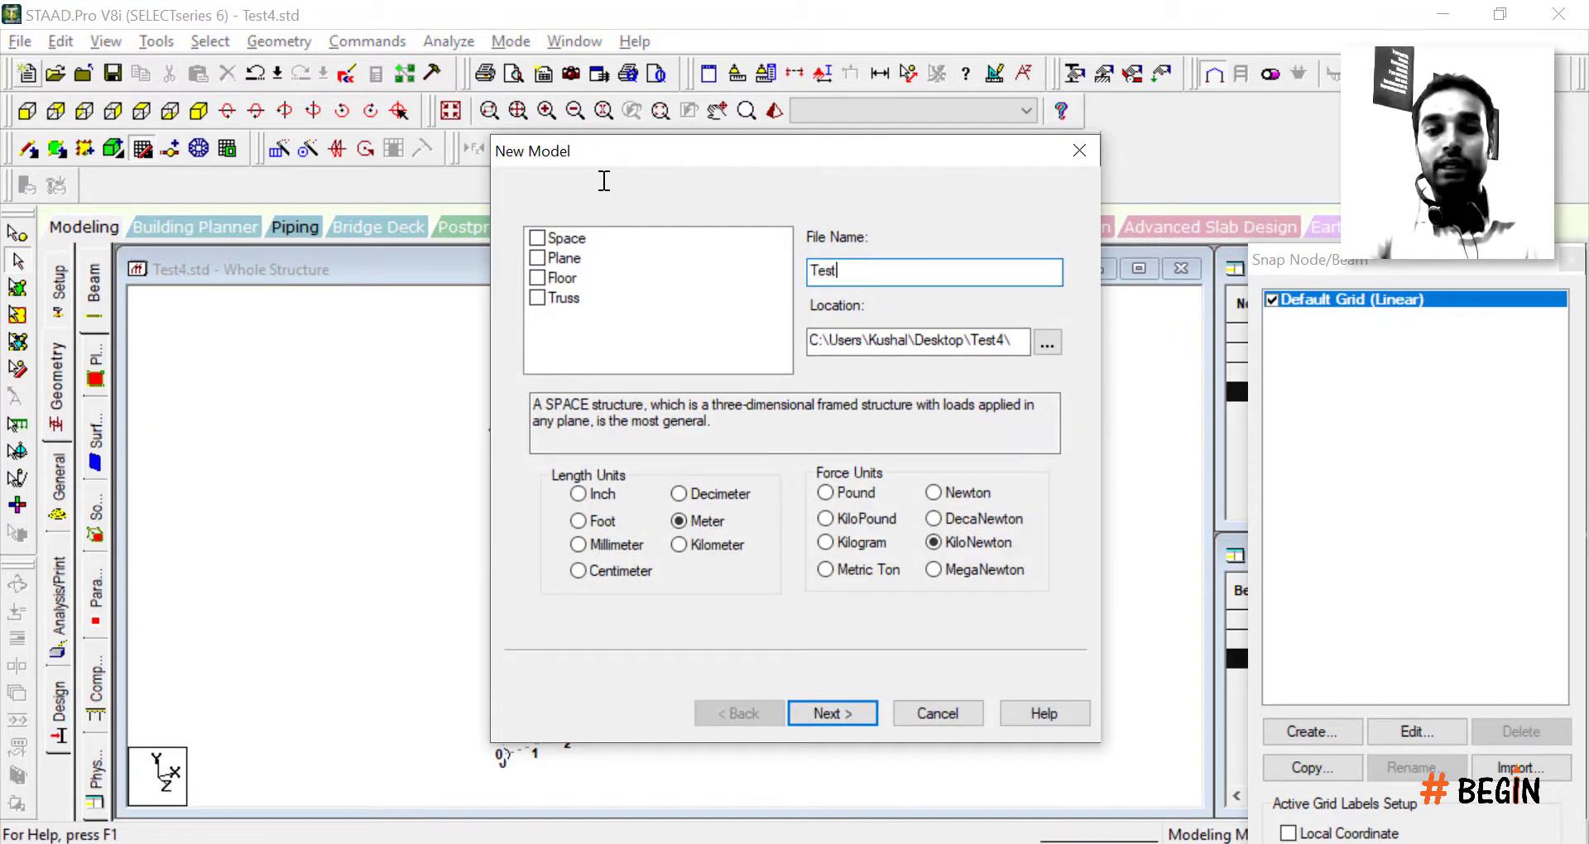
Step: Change the model's location to a new Test5 folder on the desktop, have the folder created, and finish the new model setup
double_click(869, 276)
key(ctrl+c)
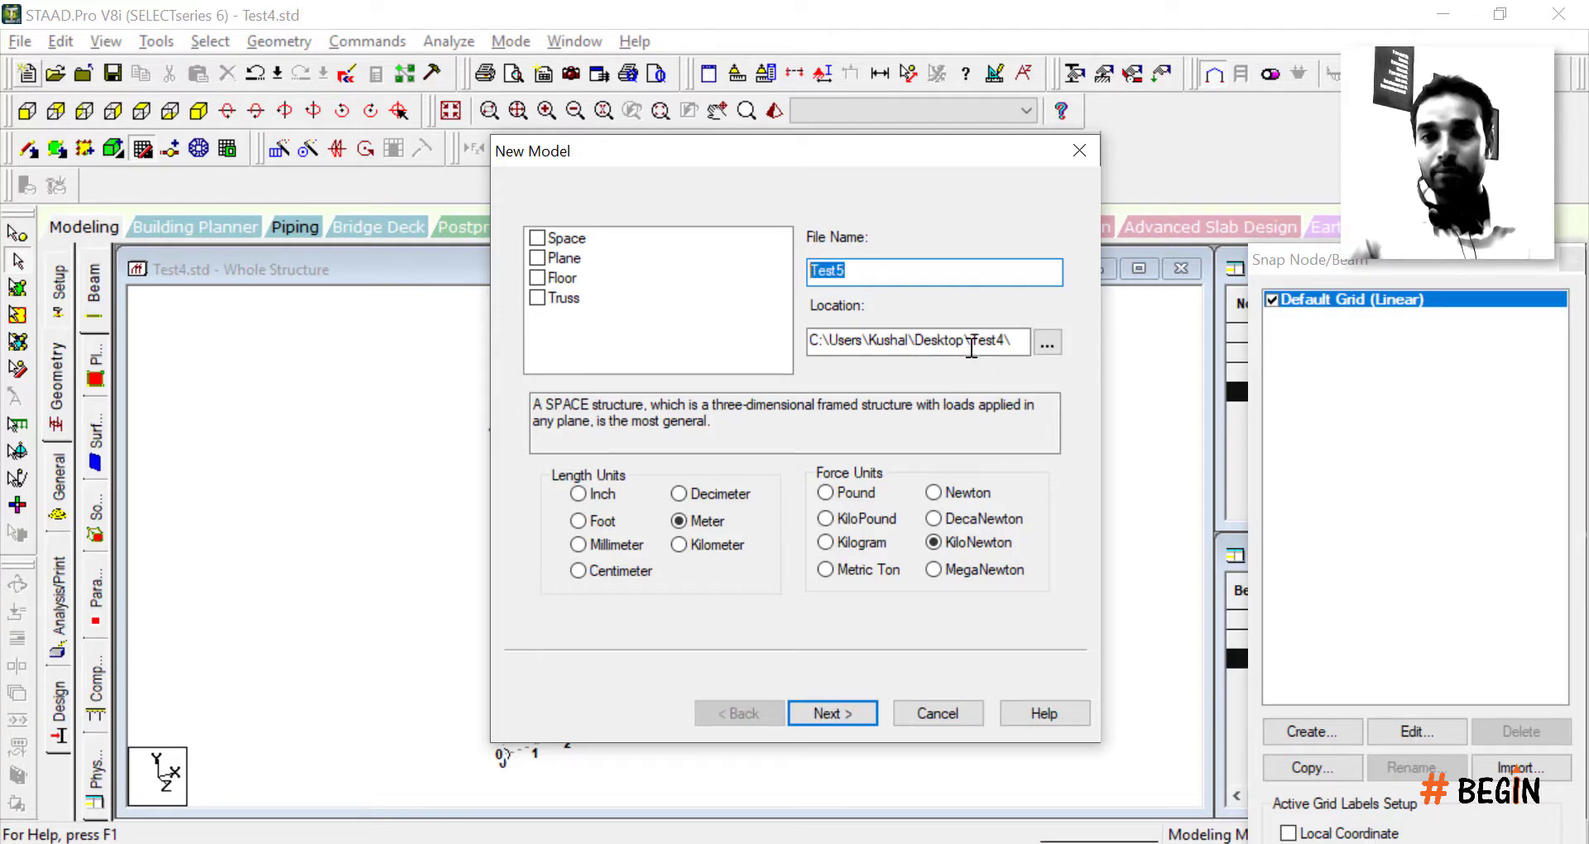
drag(970, 340, 1036, 339)
key(ctrl+v)
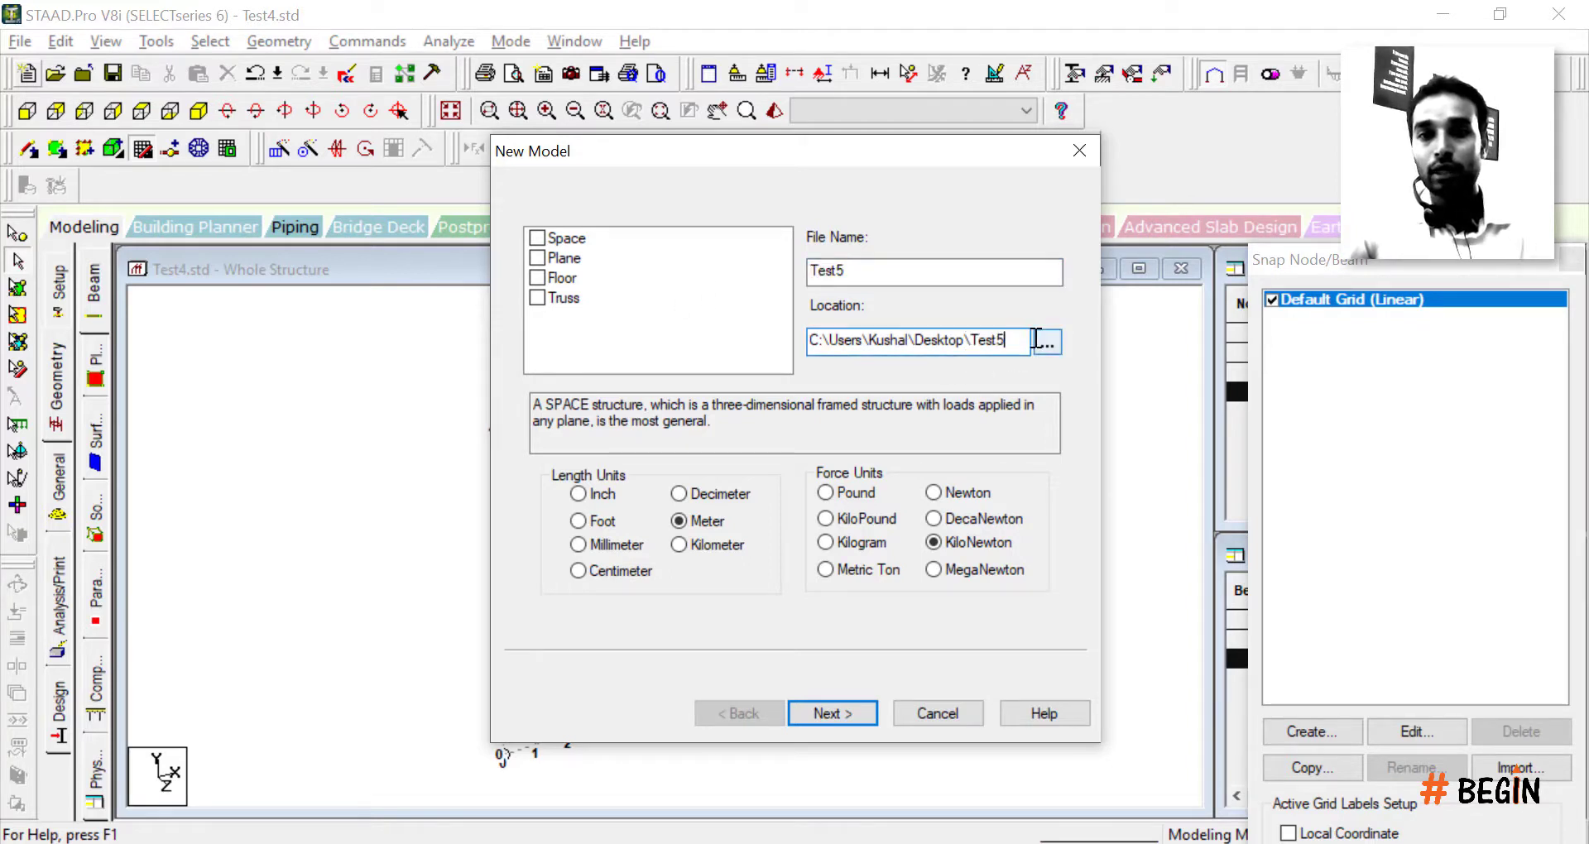
click(845, 727)
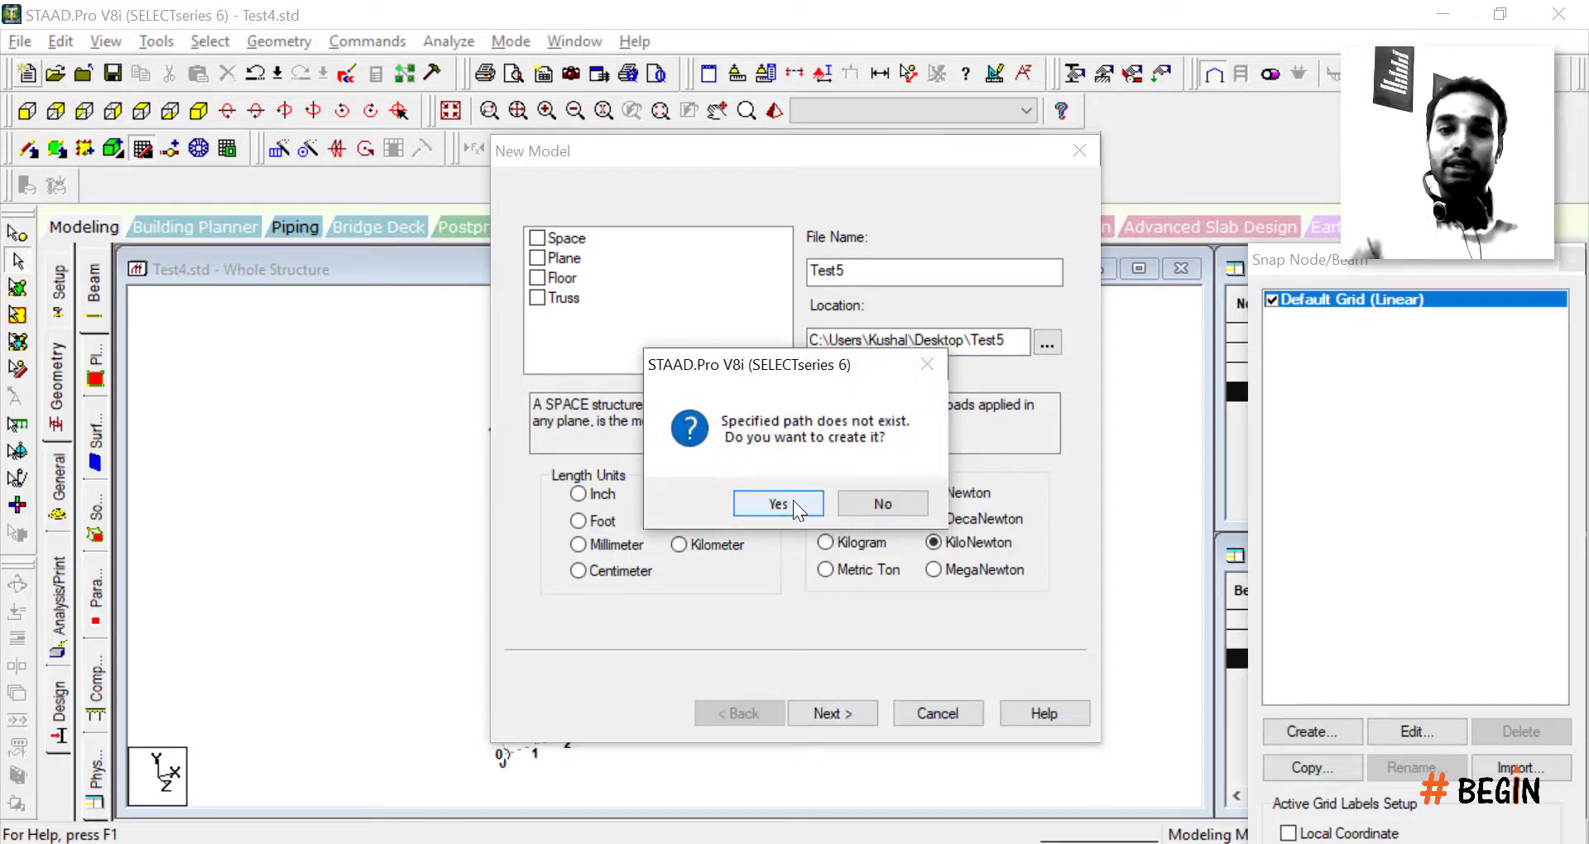
click(794, 505)
click(827, 713)
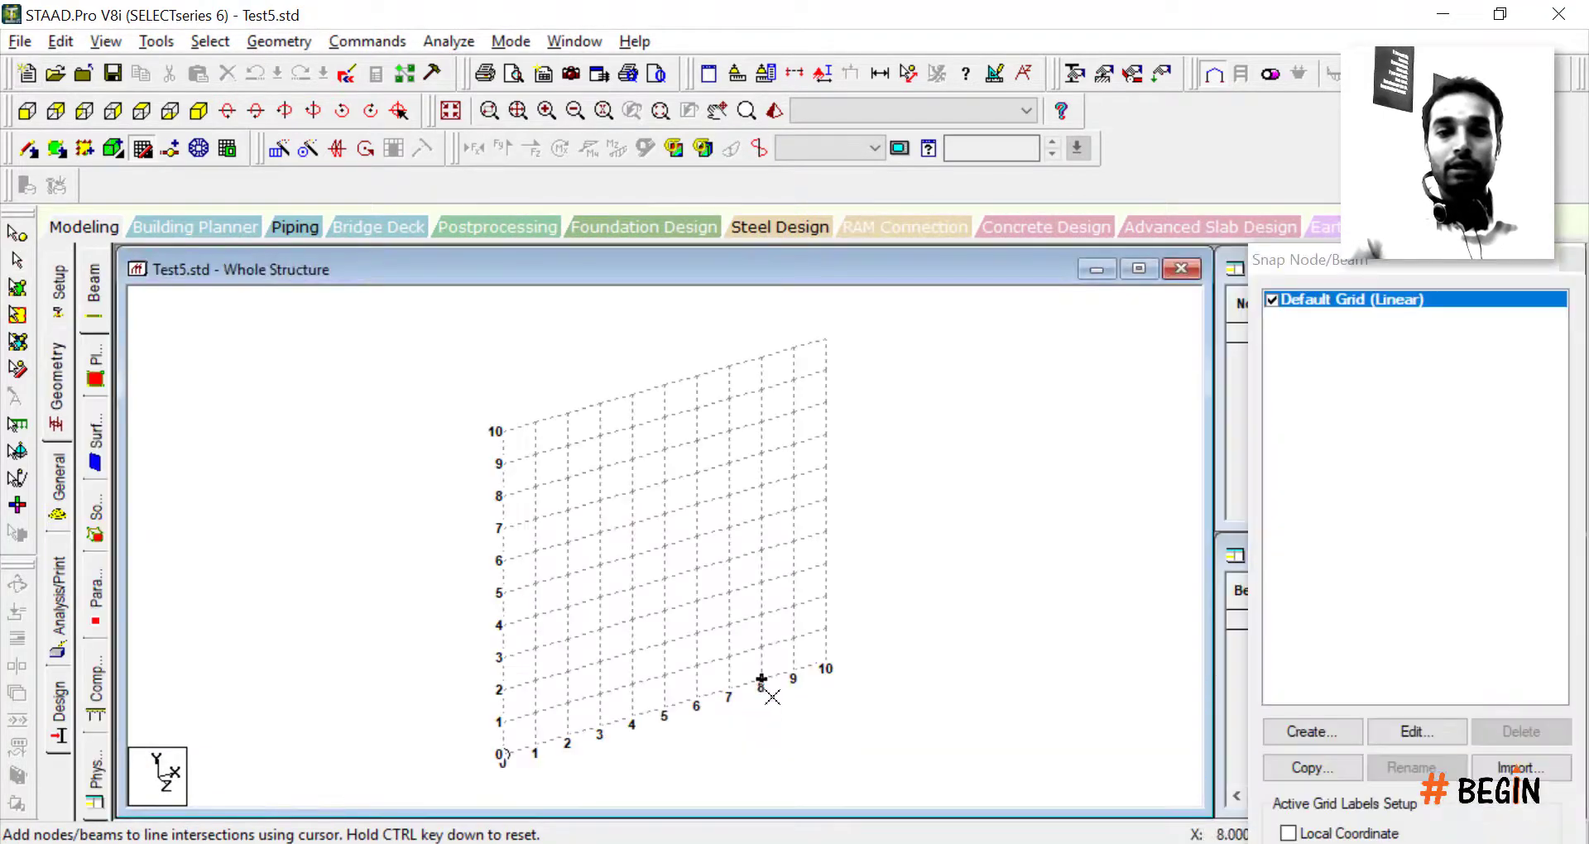
Step: Draw three connected beams through grid points (8,0), (8,3), (10,2) and (10,0), and save the Test5 structure
click(761, 679)
click(762, 582)
click(826, 595)
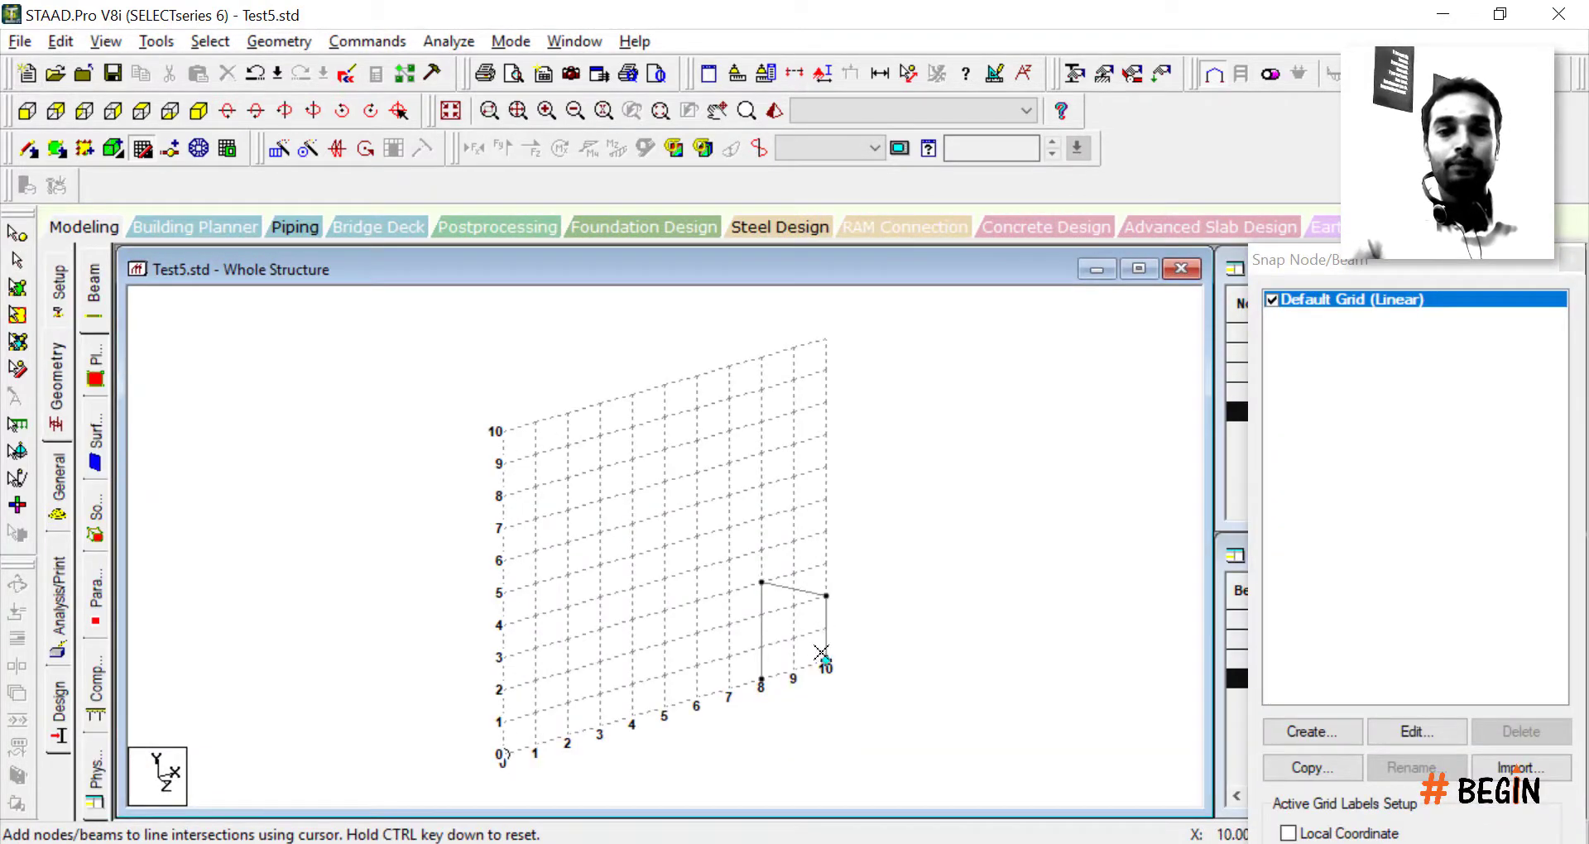
click(826, 662)
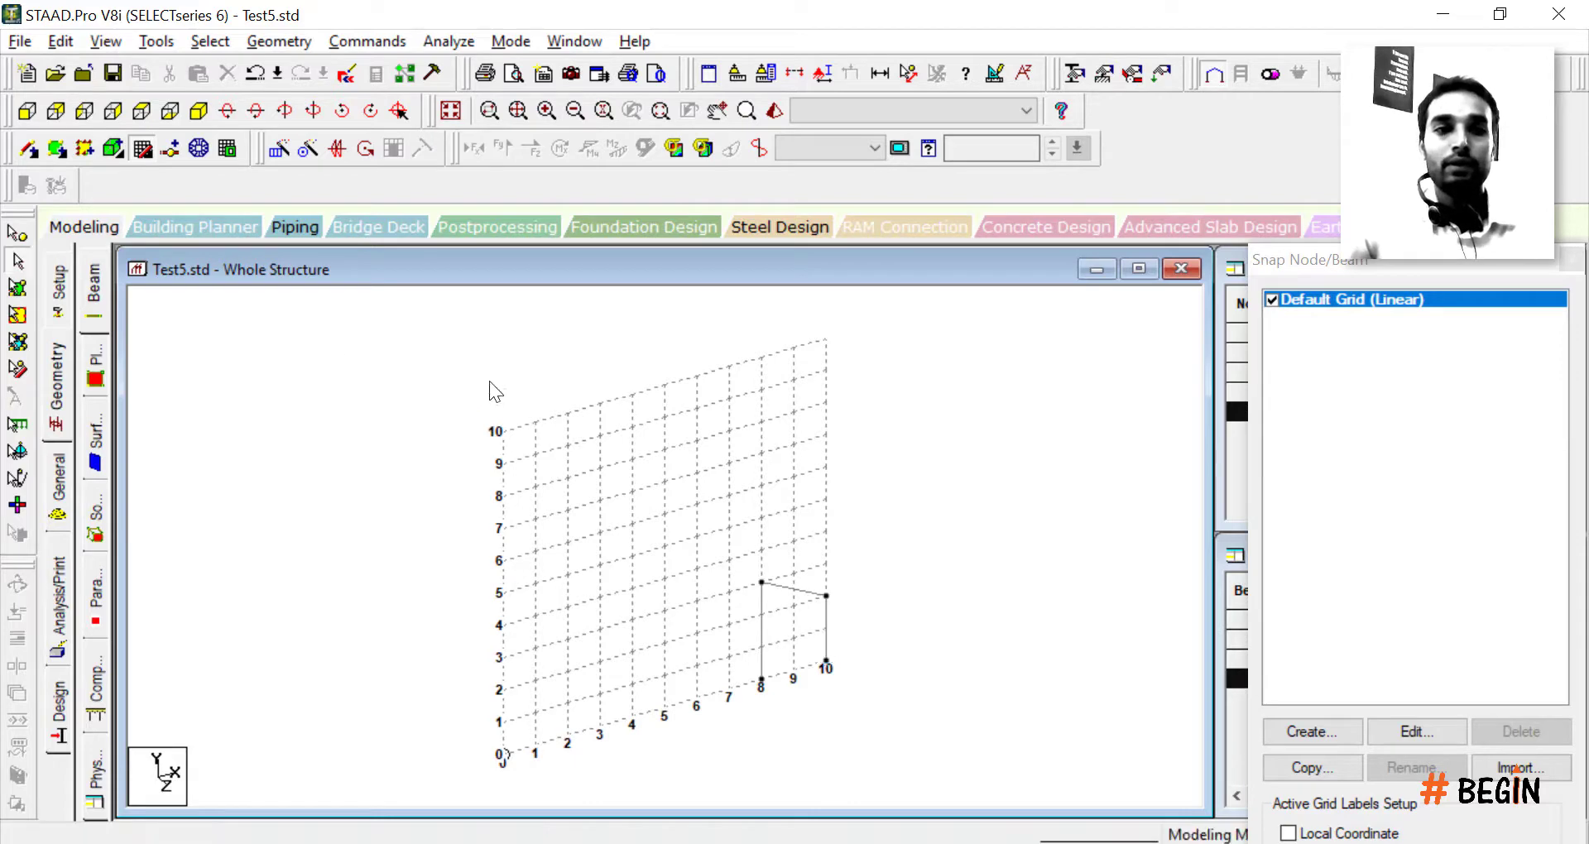
click(112, 73)
click(654, 465)
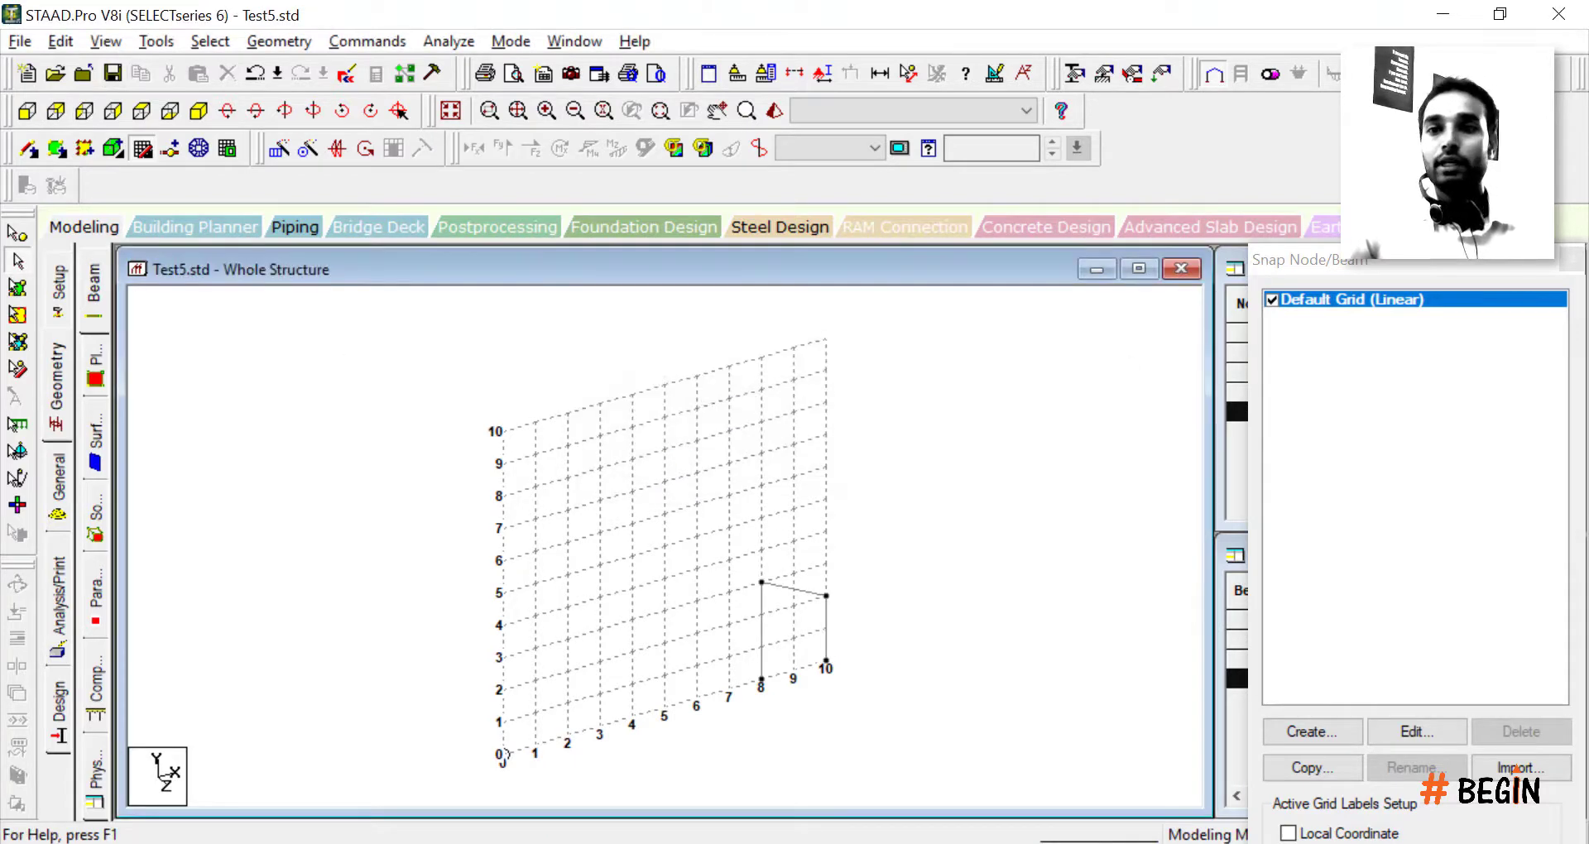
Step: Open the Test5 folder on the desktop to examine the files generated for Test5, and close it
click(1442, 14)
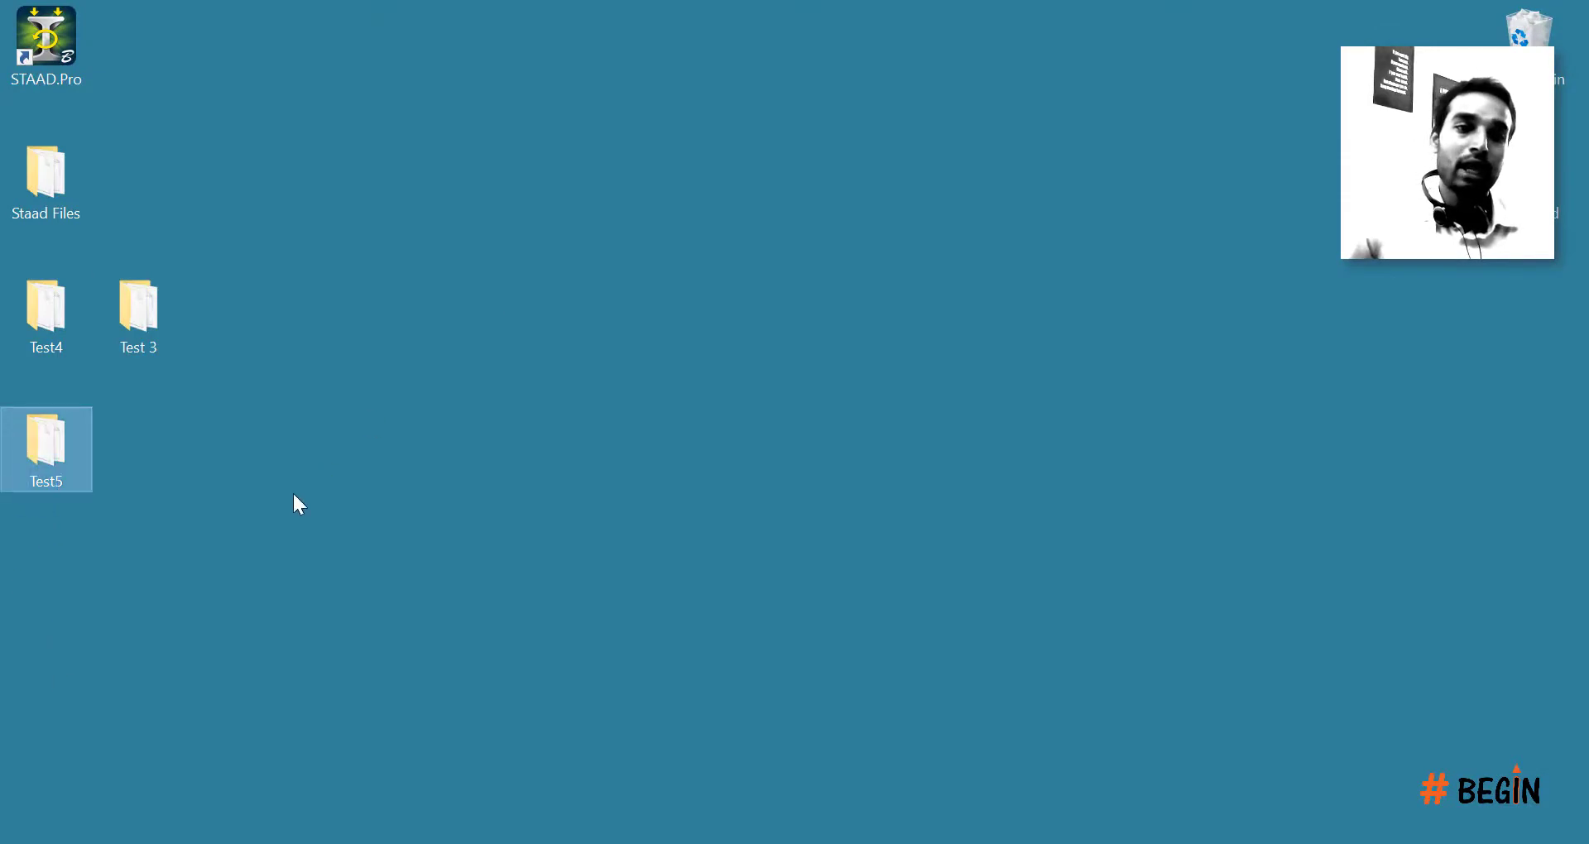
drag(294, 493, 5, 302)
click(45, 463)
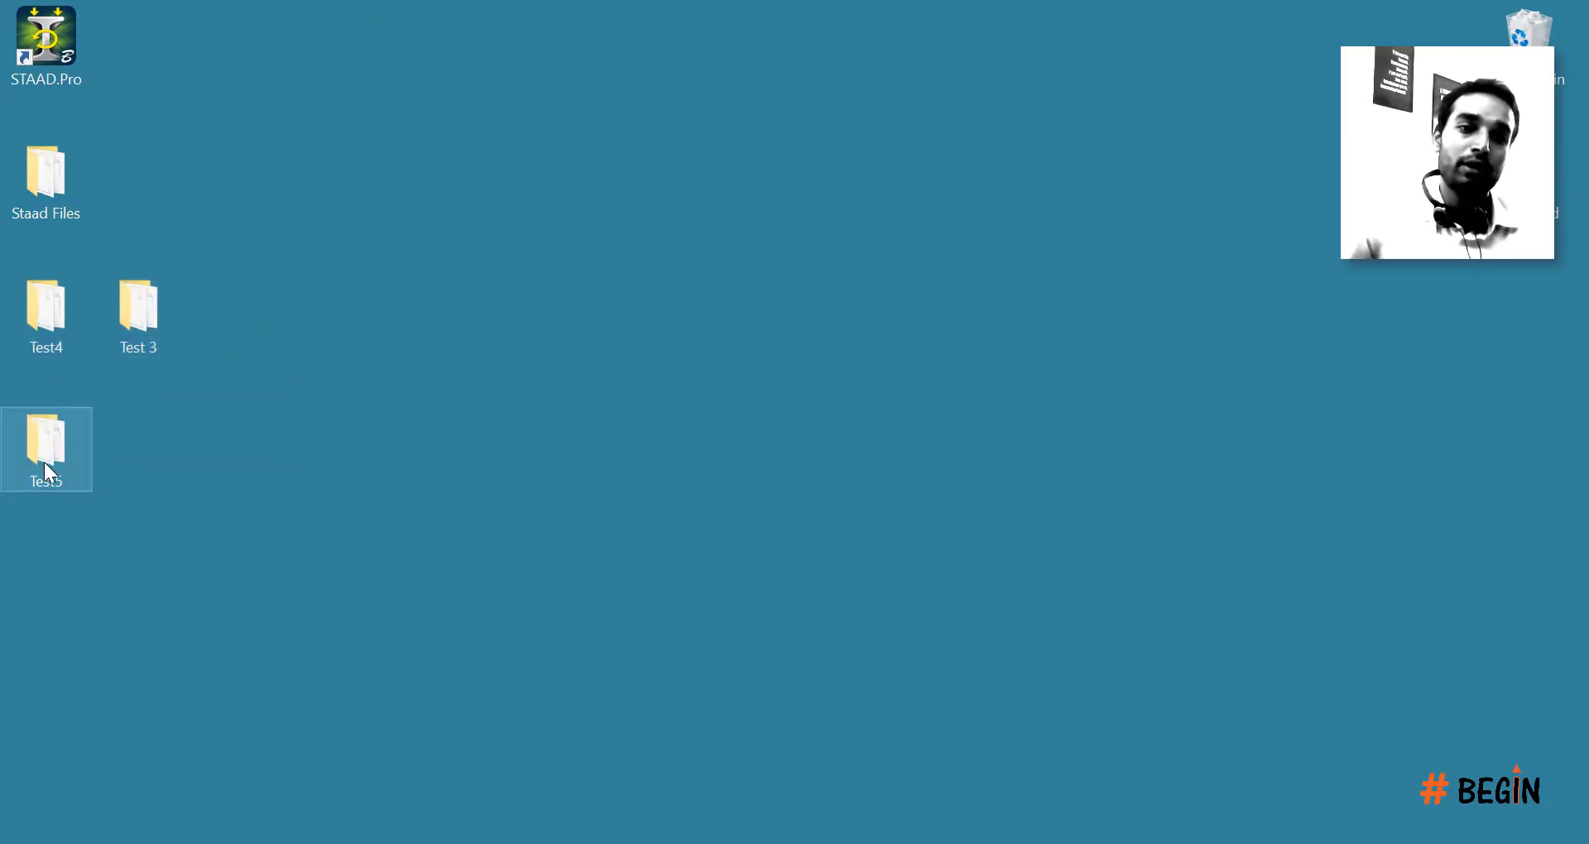
double_click(44, 462)
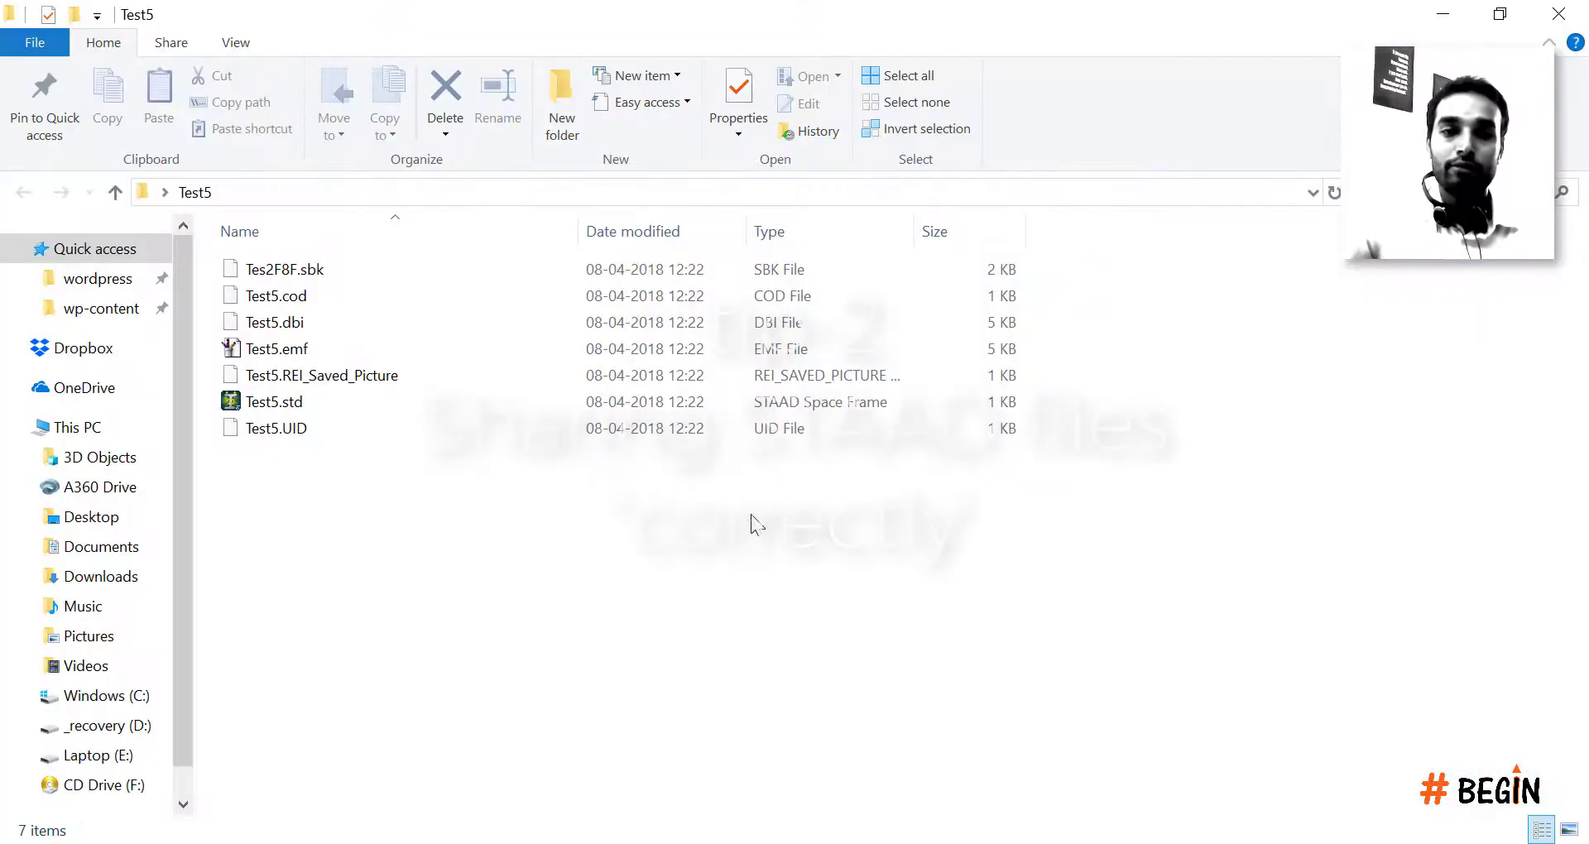
drag(753, 523, 322, 260)
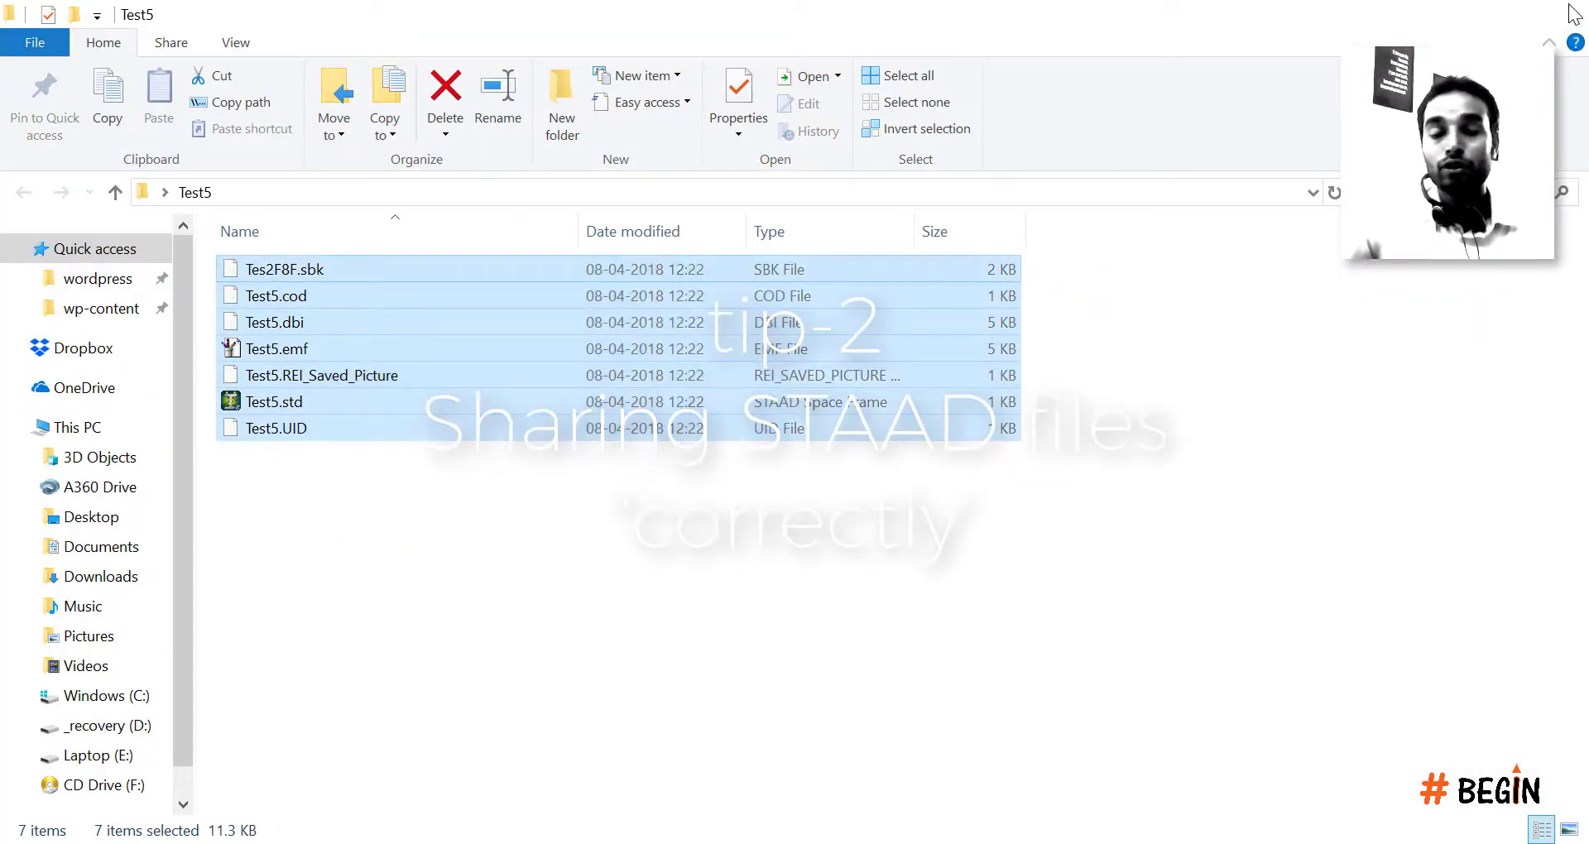
click(1558, 14)
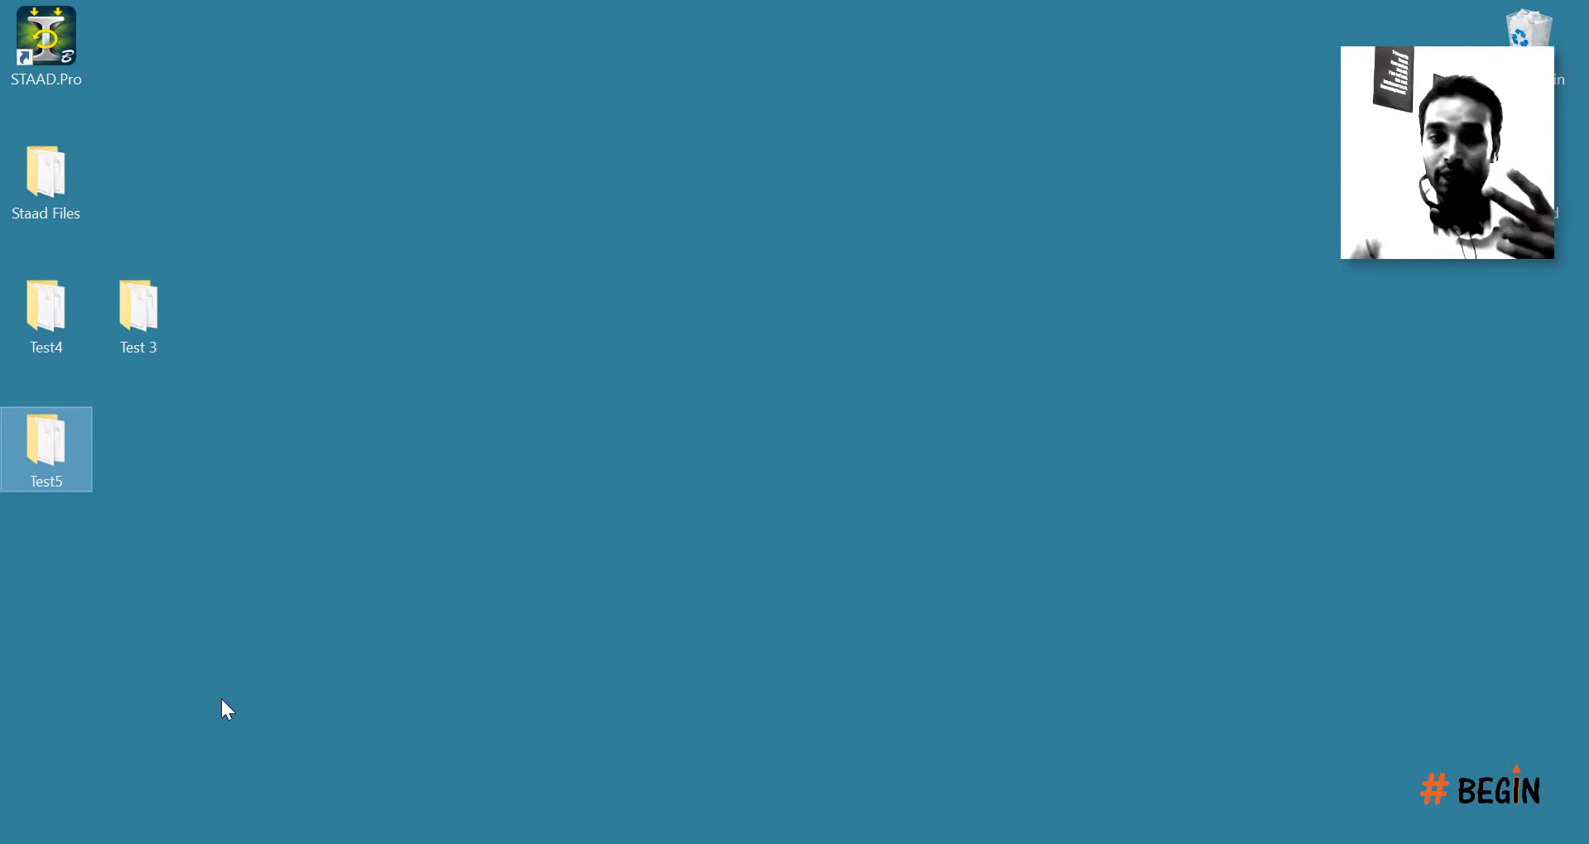
Step: Reopen the Test5 folder, show its files as large thumbnails, and select the Test5.std file
double_click(91, 455)
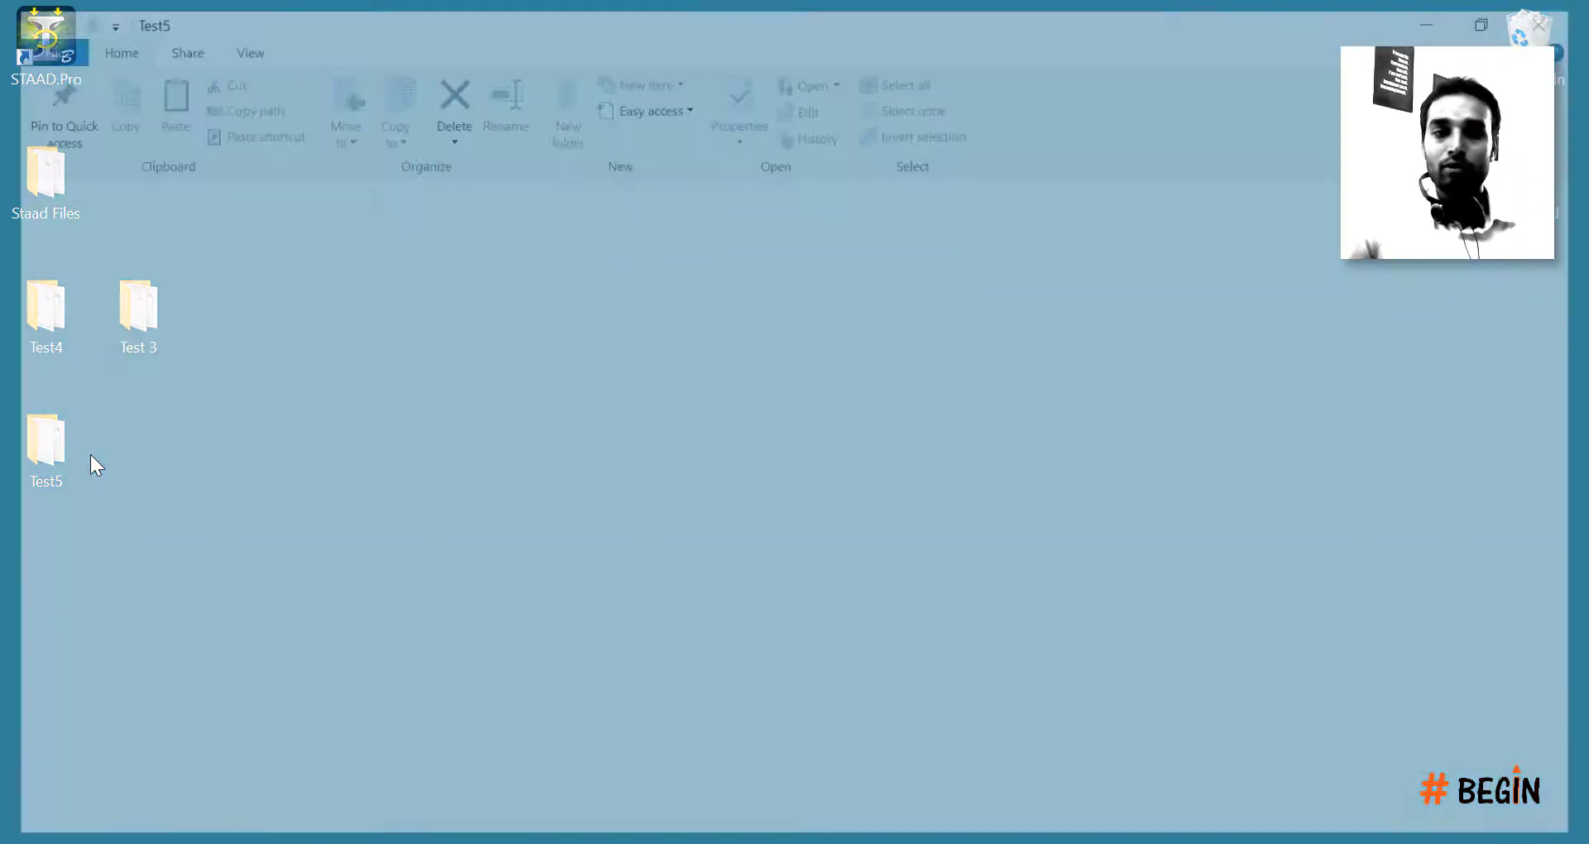
mouse_move(485, 489)
mouse_down()
mouse_move(465, 481)
mouse_move(344, 250)
mouse_up()
click(1570, 829)
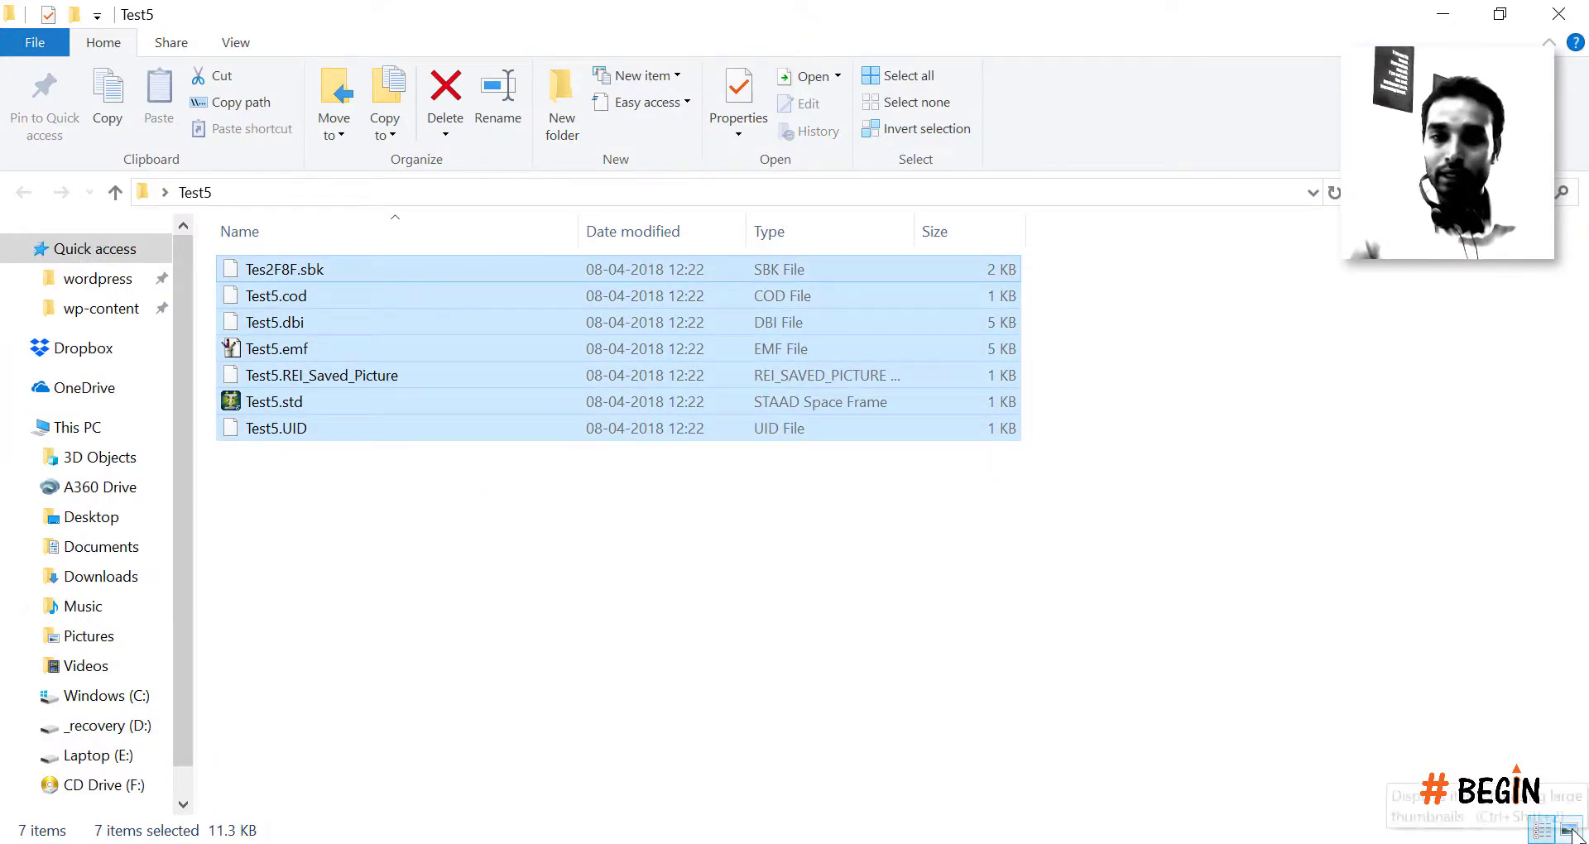
click(1016, 412)
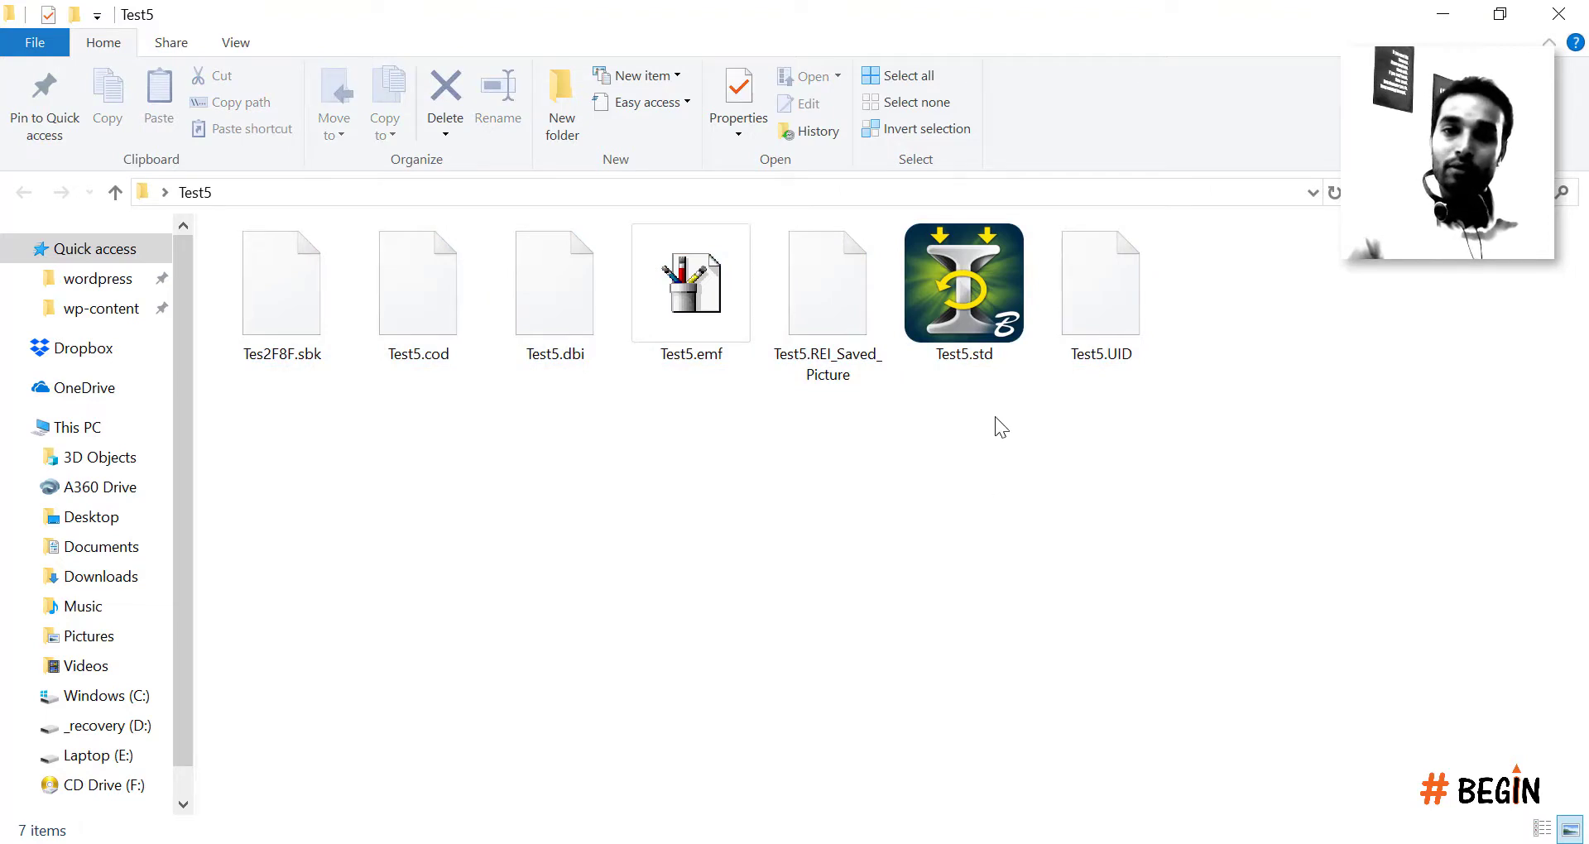
click(971, 316)
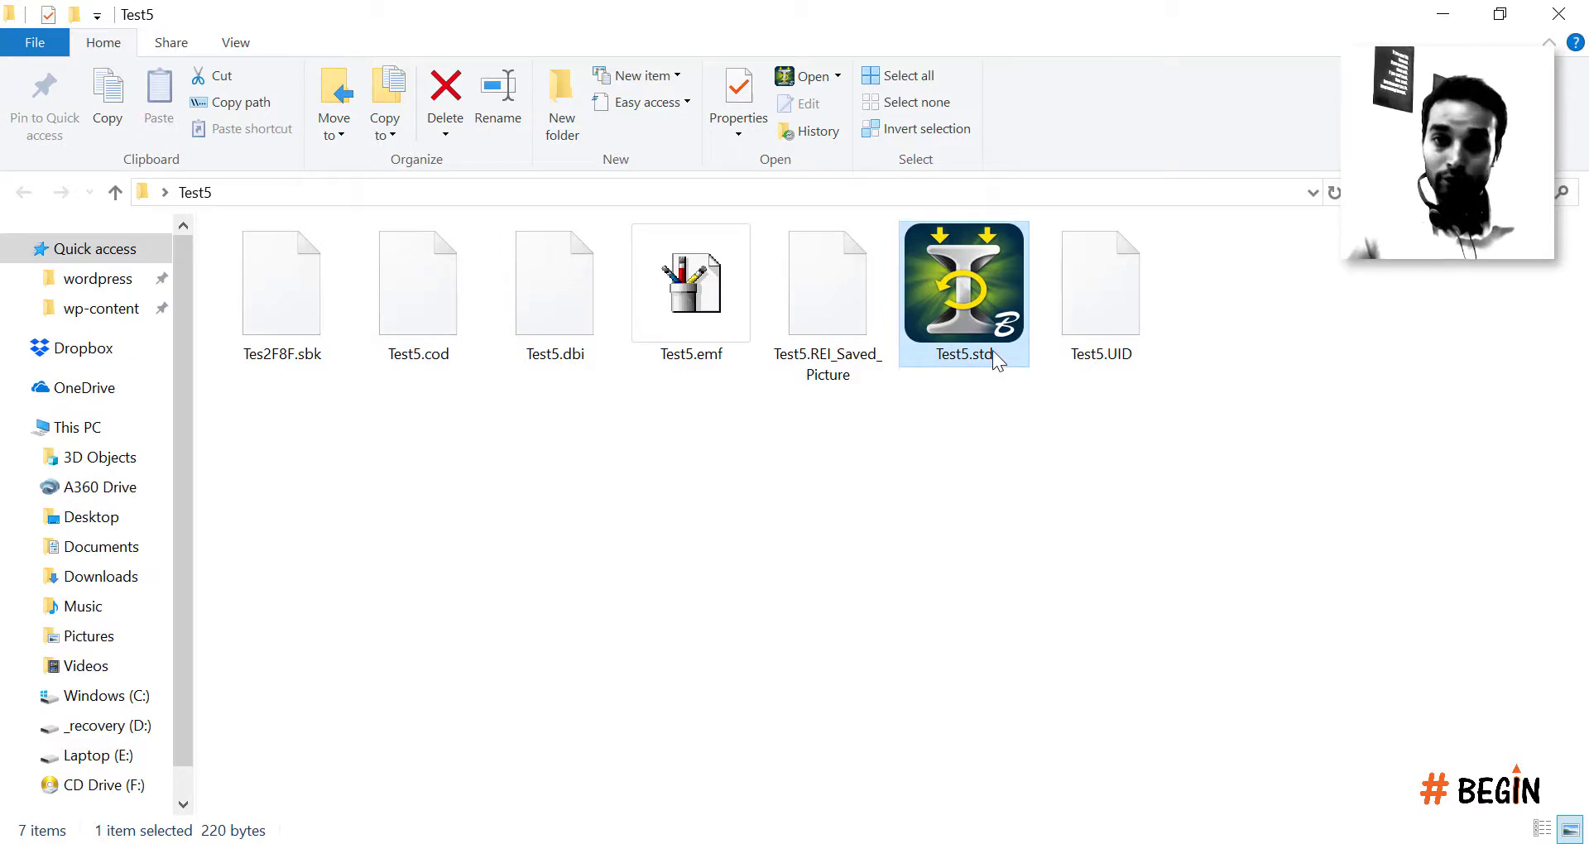
mouse_move(992, 351)
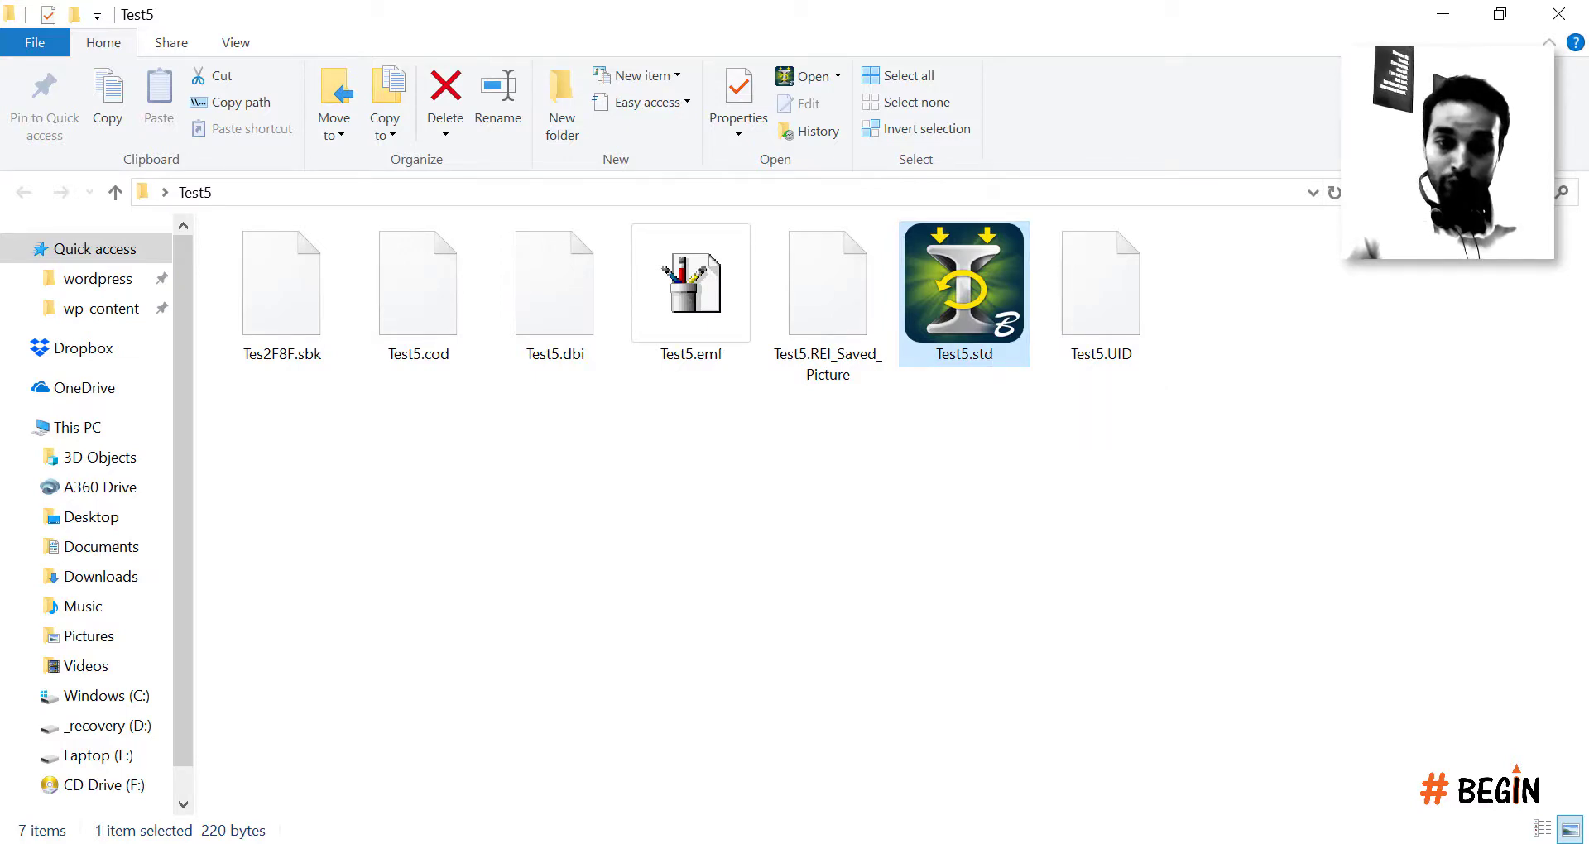
Step: Switch to STAAD.Pro, open Test5.std in the STAAD.Pro Editor, and select all of its command text
click(278, 761)
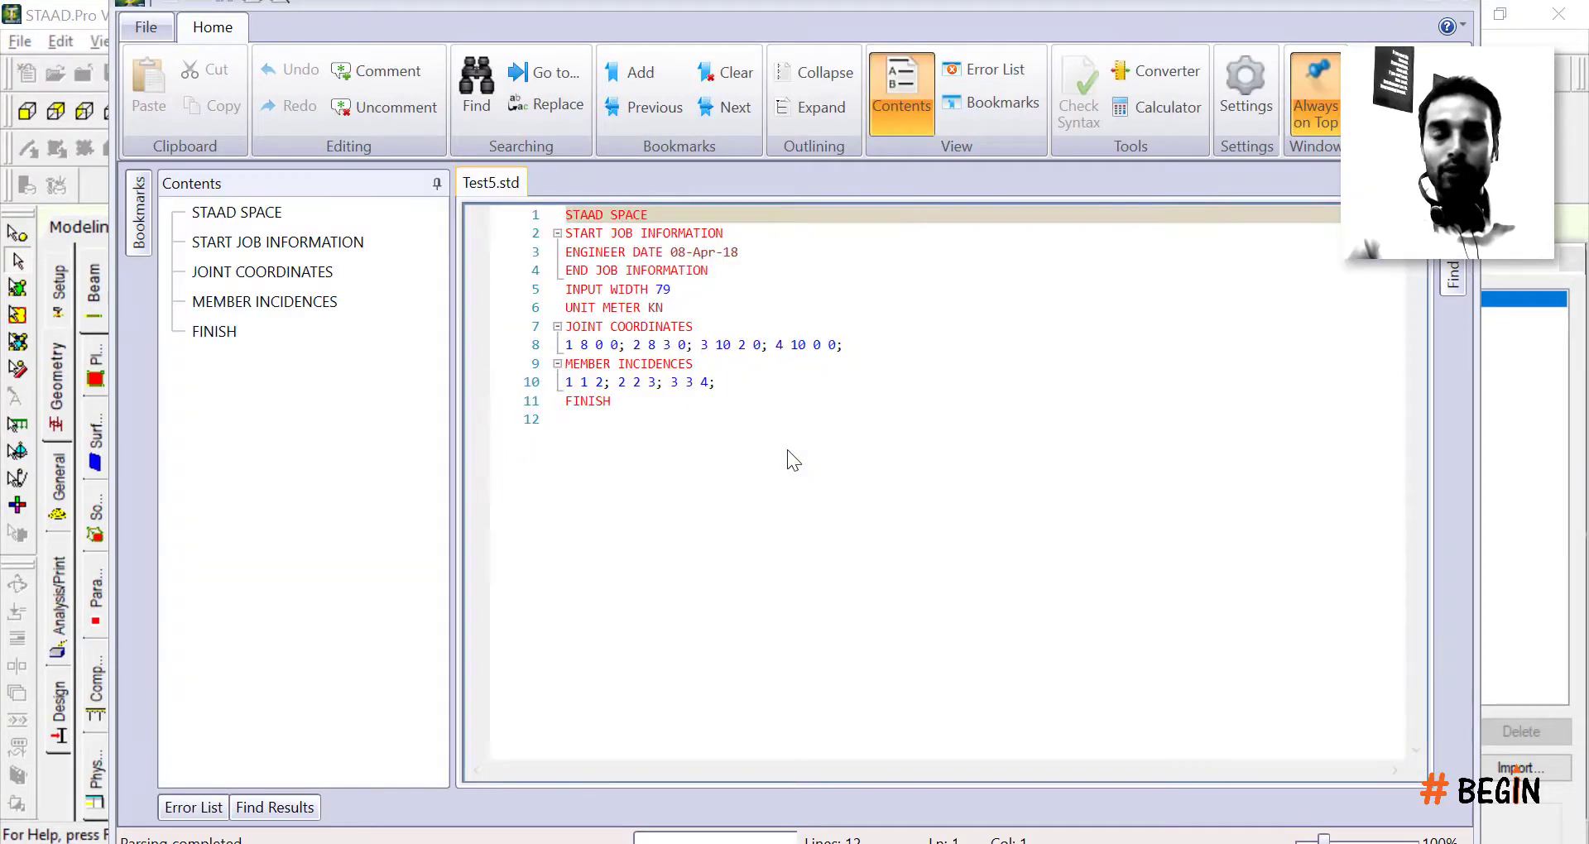
click(660, 404)
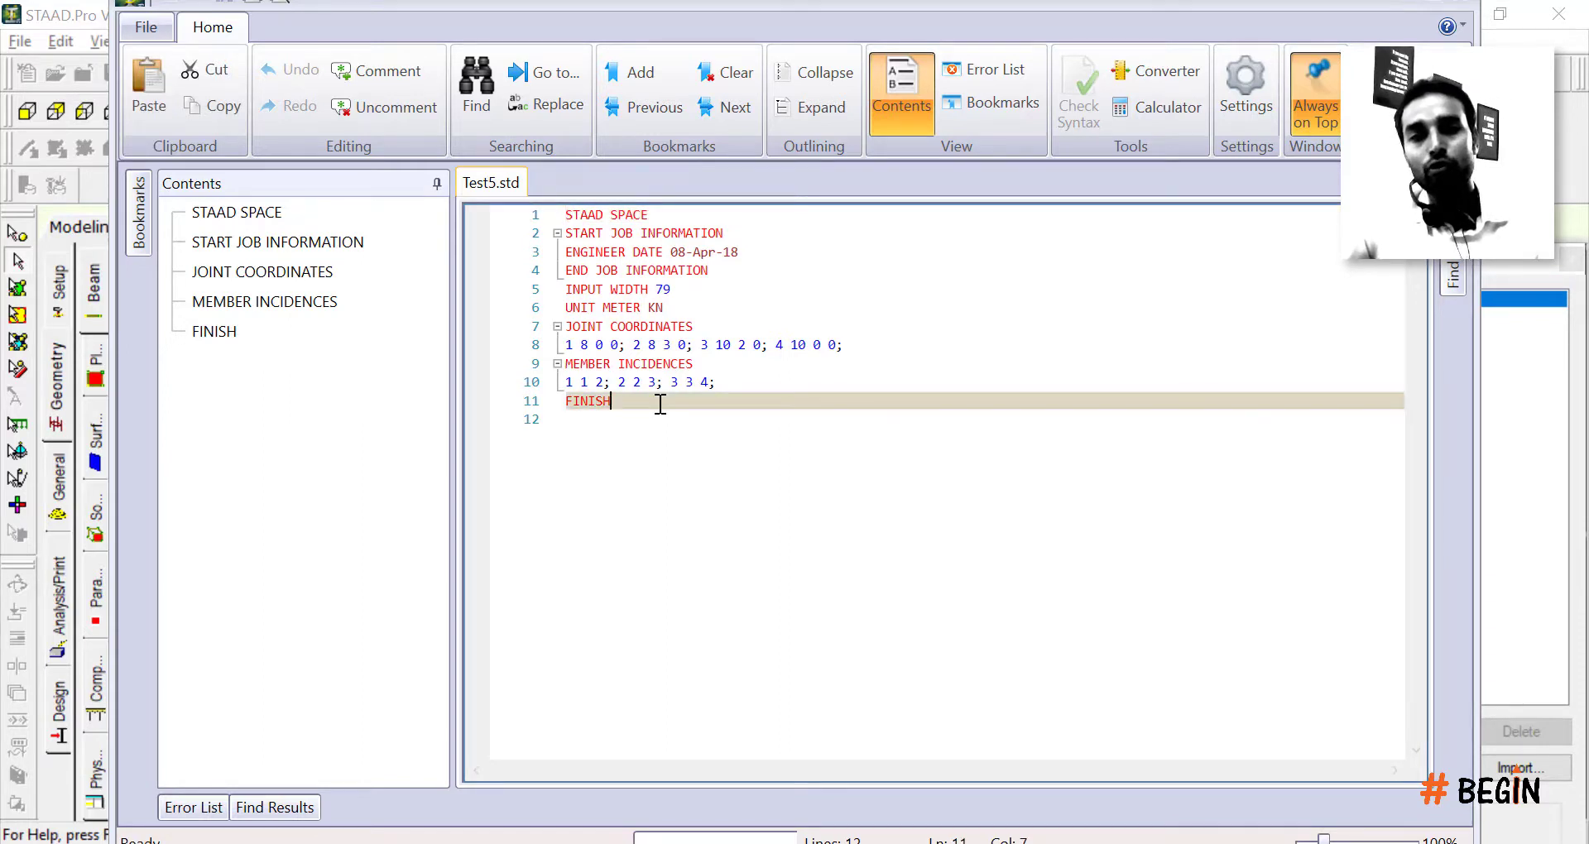
key(ctrl+a)
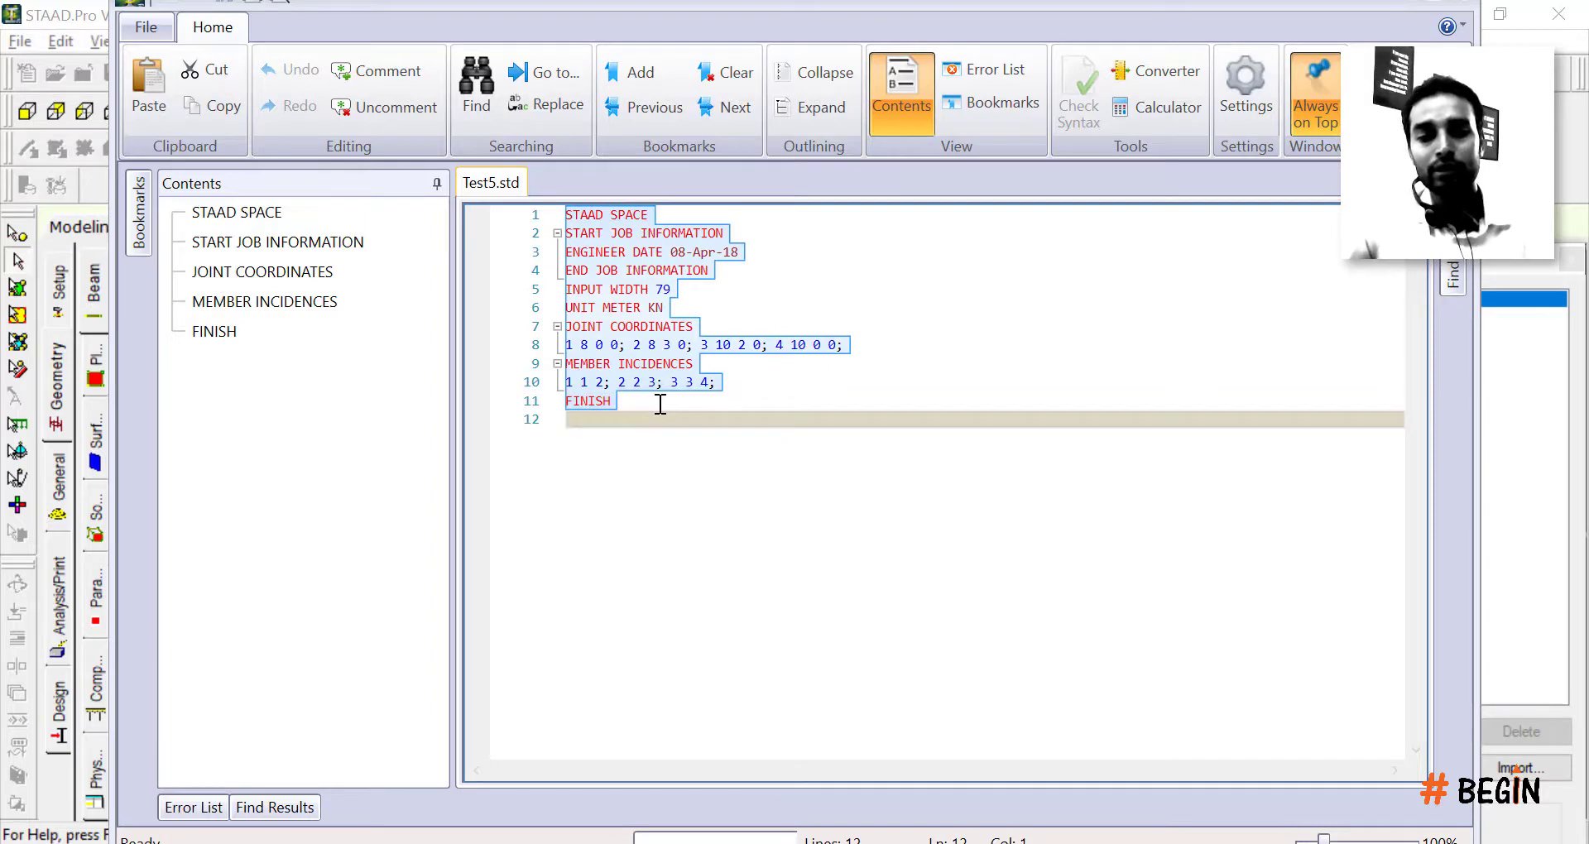
Step: Try to paste the command text into a new Notepad document, and discard the document without saving
key(super)
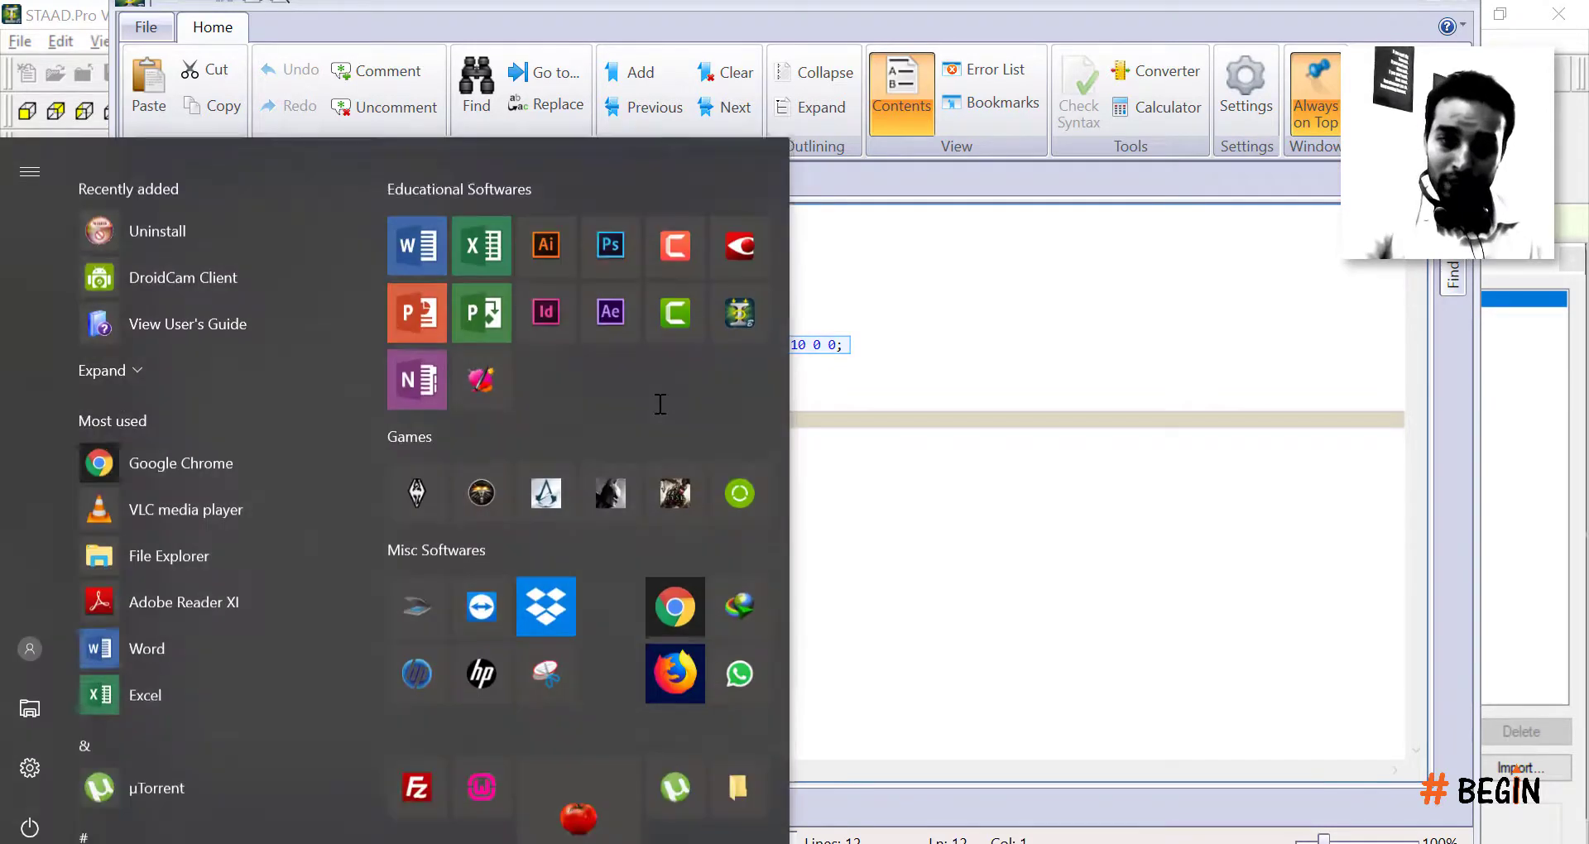
text(notepad)
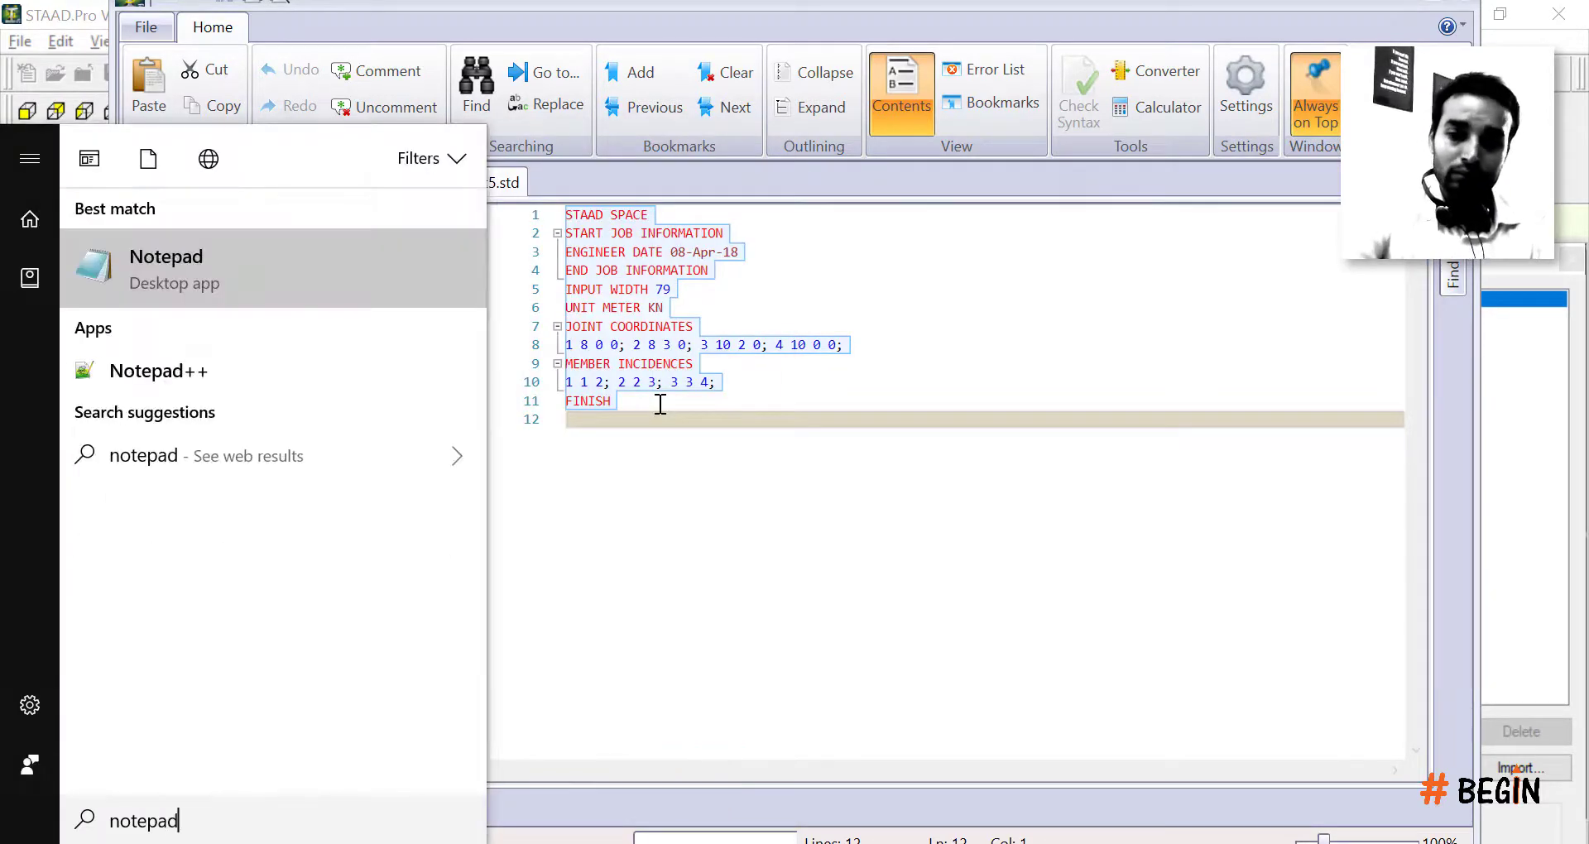
key(Escape)
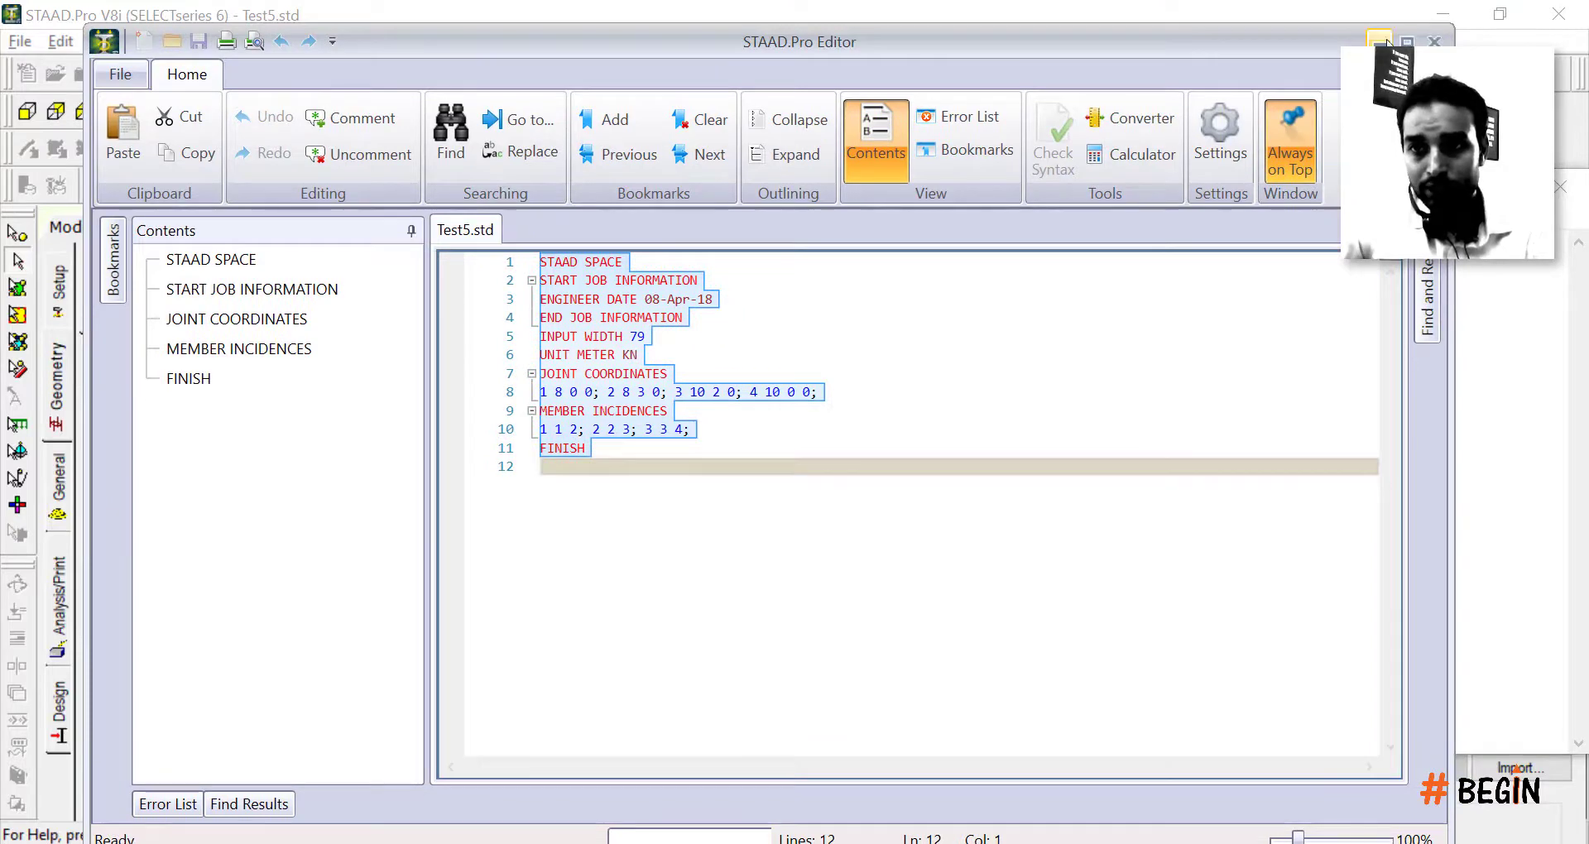
text(--------------------------- Error --------------------------- An unhandled exception occurred: Process with an Id of 5702 is not running.    at System.Diagnostics.Process.GetProcessById(Int32 processId, String machineName)    at System.Diagnostics.Process.GetProcessById(Int32 processId)    at Bentley.Staad.Editor.Management.StaadEditorWindowManager.StartCallerProcessMonitor()    at Bentley.Staad.Editor.Management.StaadEditorWindowManager.LoadMainWindow(StaadEditorAppManager appManager)    at Bentley.Staad.Editor.Management.StaadEditorAppManager.LoadMainWindow()    at Bentley.Staad.Editor.Management.StaadEditorAppManager.LoadApplication()    at Bentley.Staad.Editor.StaadEditorApp.OnStartup(StartupEventArgs e)    at System.Windows.Application.<.ctor>b__1_0(Object unused)    at System.Windows.Threading.ExceptionWrapper.InternalRealCall(Delegate callback, Object args, Int32 numArgs)    at System.Windows.Threading.ExceptionWrapper.TryCatchWhen(Object source, Delegate callback, Object args, Int32 numArgs, Delegate catchHandler) --------------------------- OK ---------------------------)
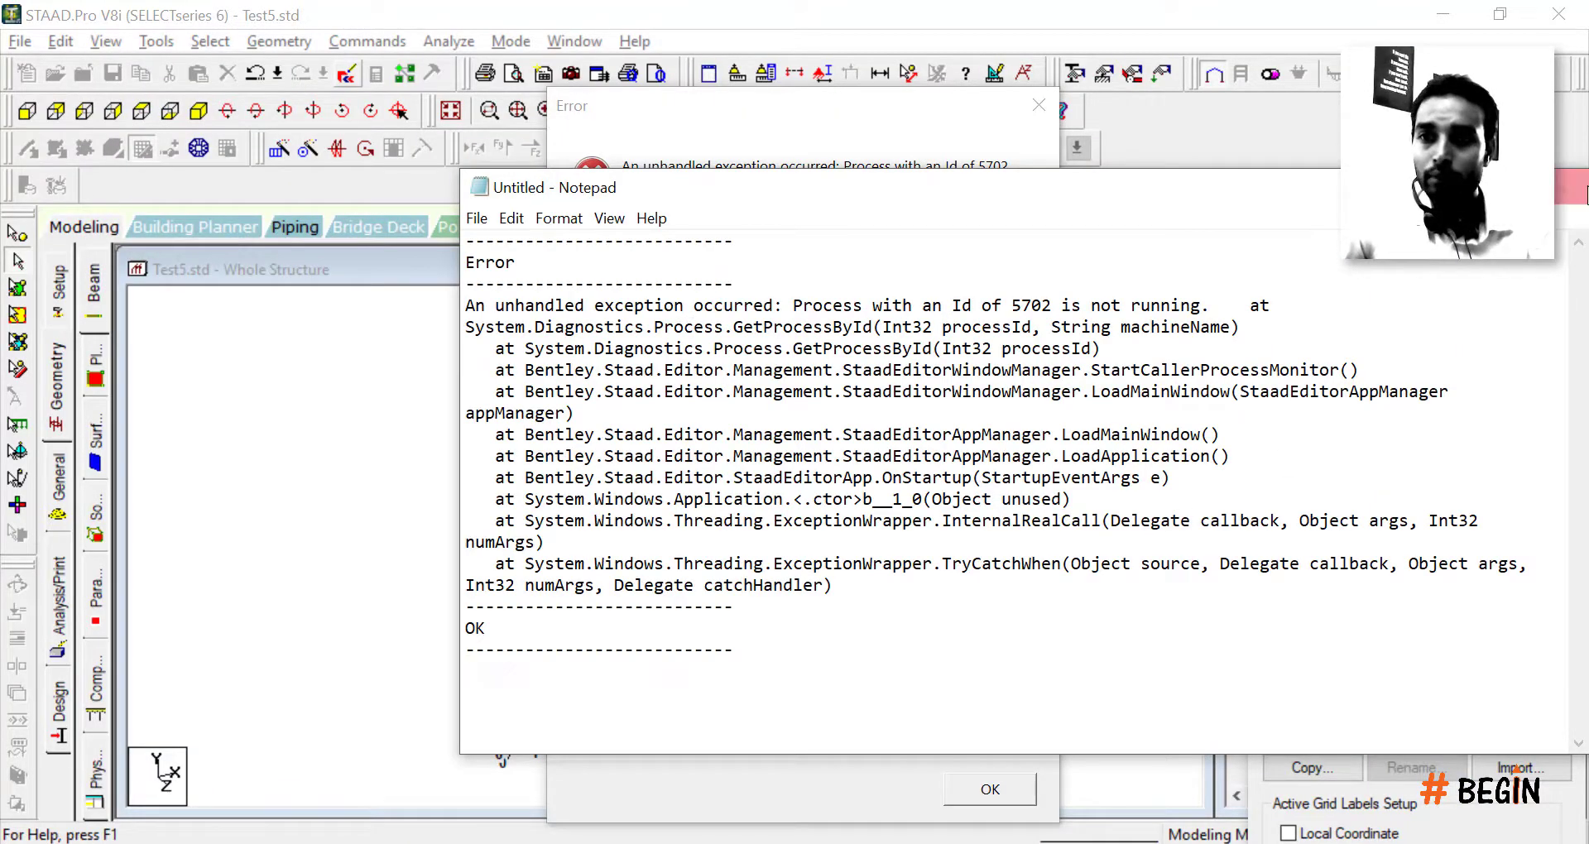
click(1560, 187)
click(862, 447)
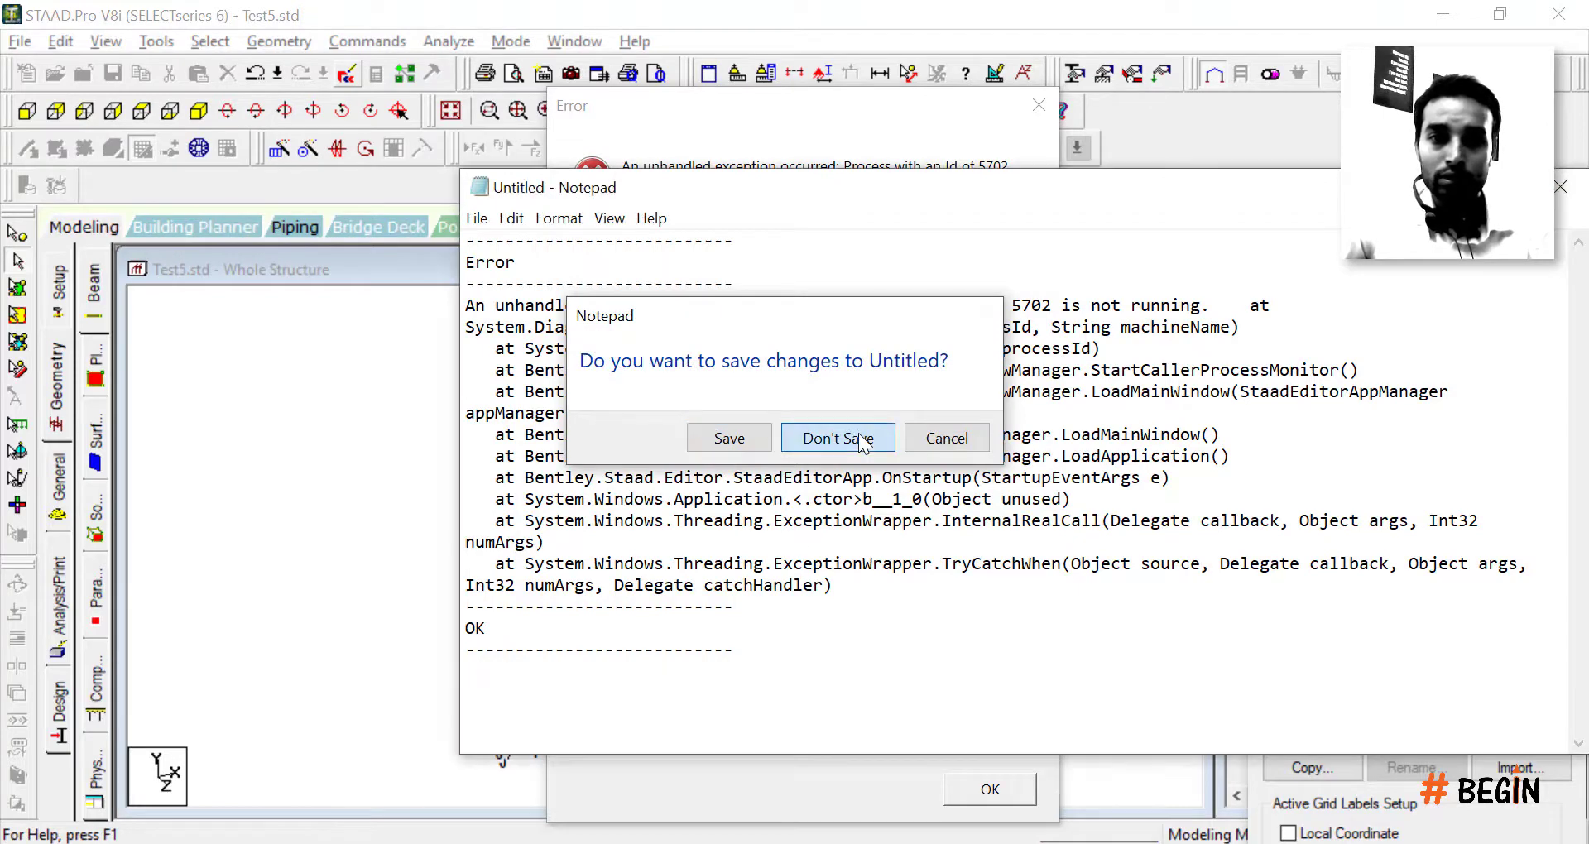
Step: Copy the entire Test5.std command text in the STAAD.Pro Editor
key(ctrl+a)
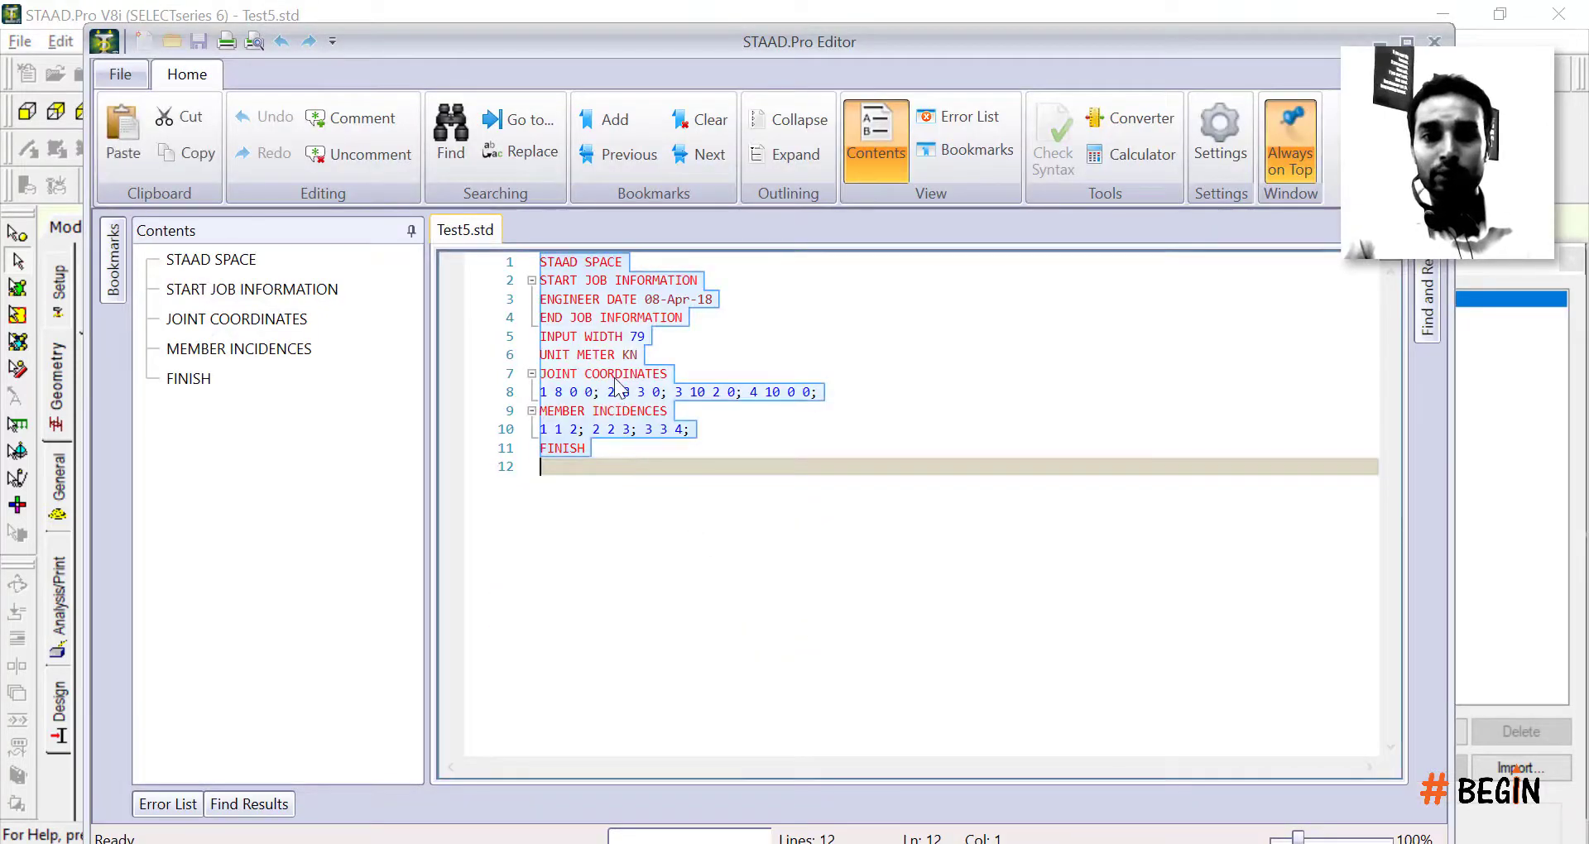
right_click(616, 385)
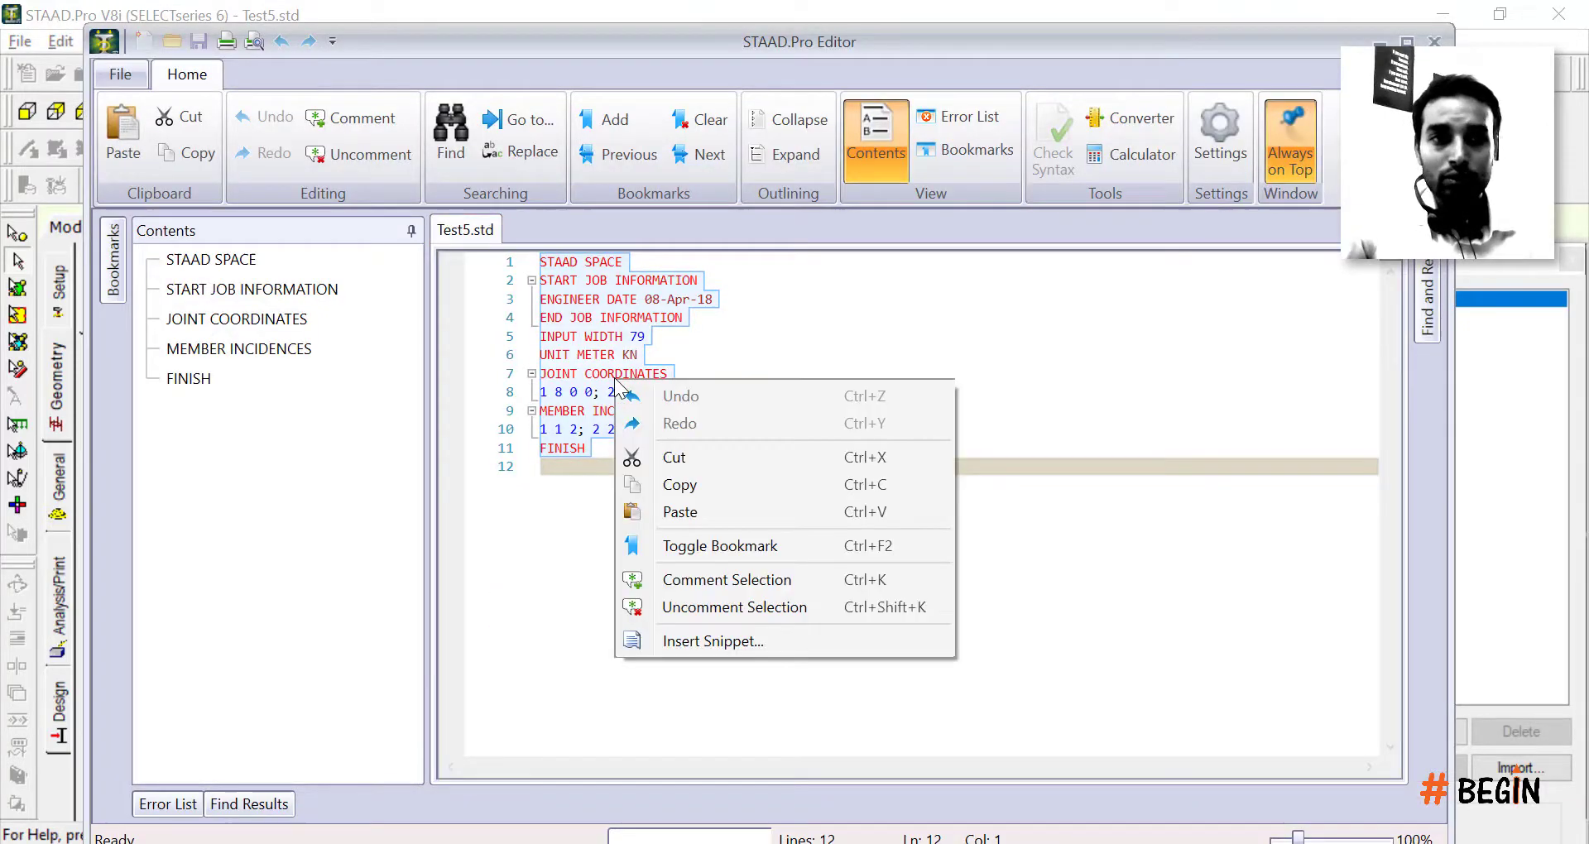
click(678, 485)
Step: Open a new Notepad document, close the STAAD.Pro Editor, and paste the copied Test5.std command text into Notepad
key(super)
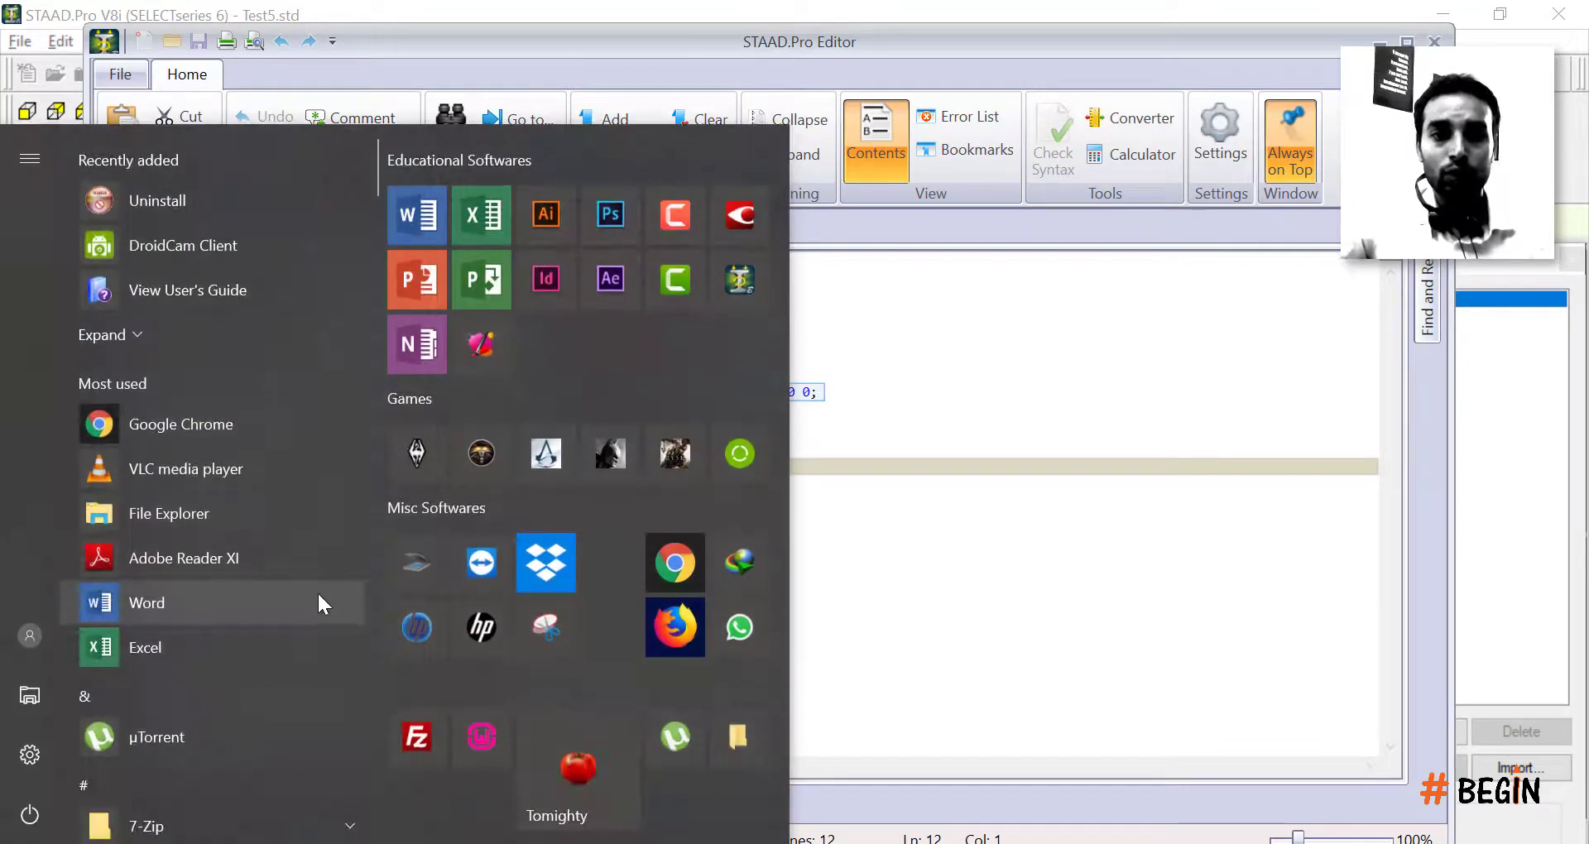
text(notepad)
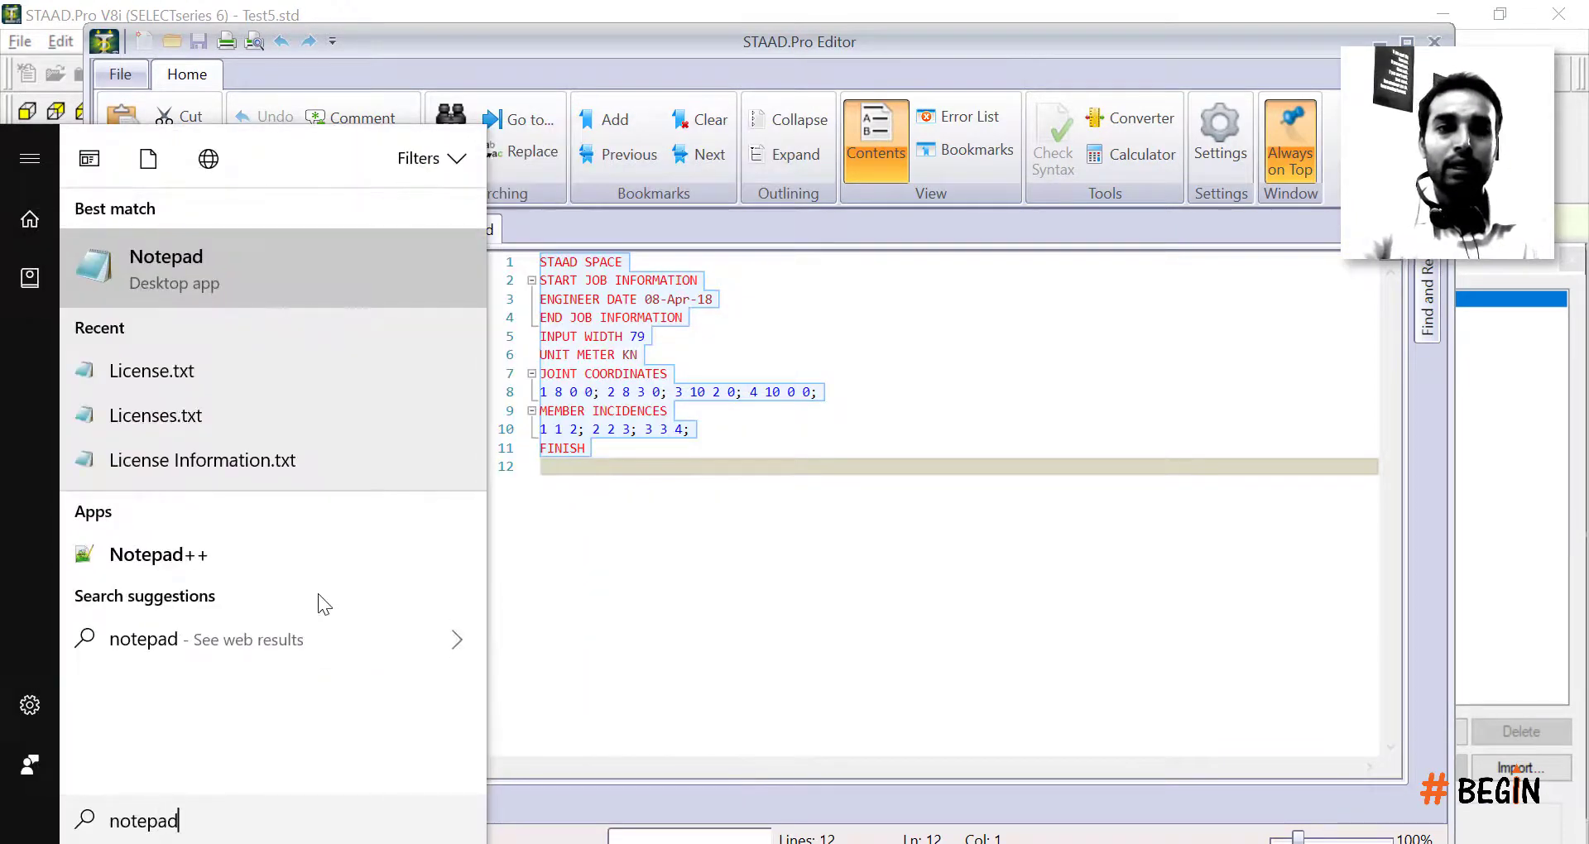
key(Return)
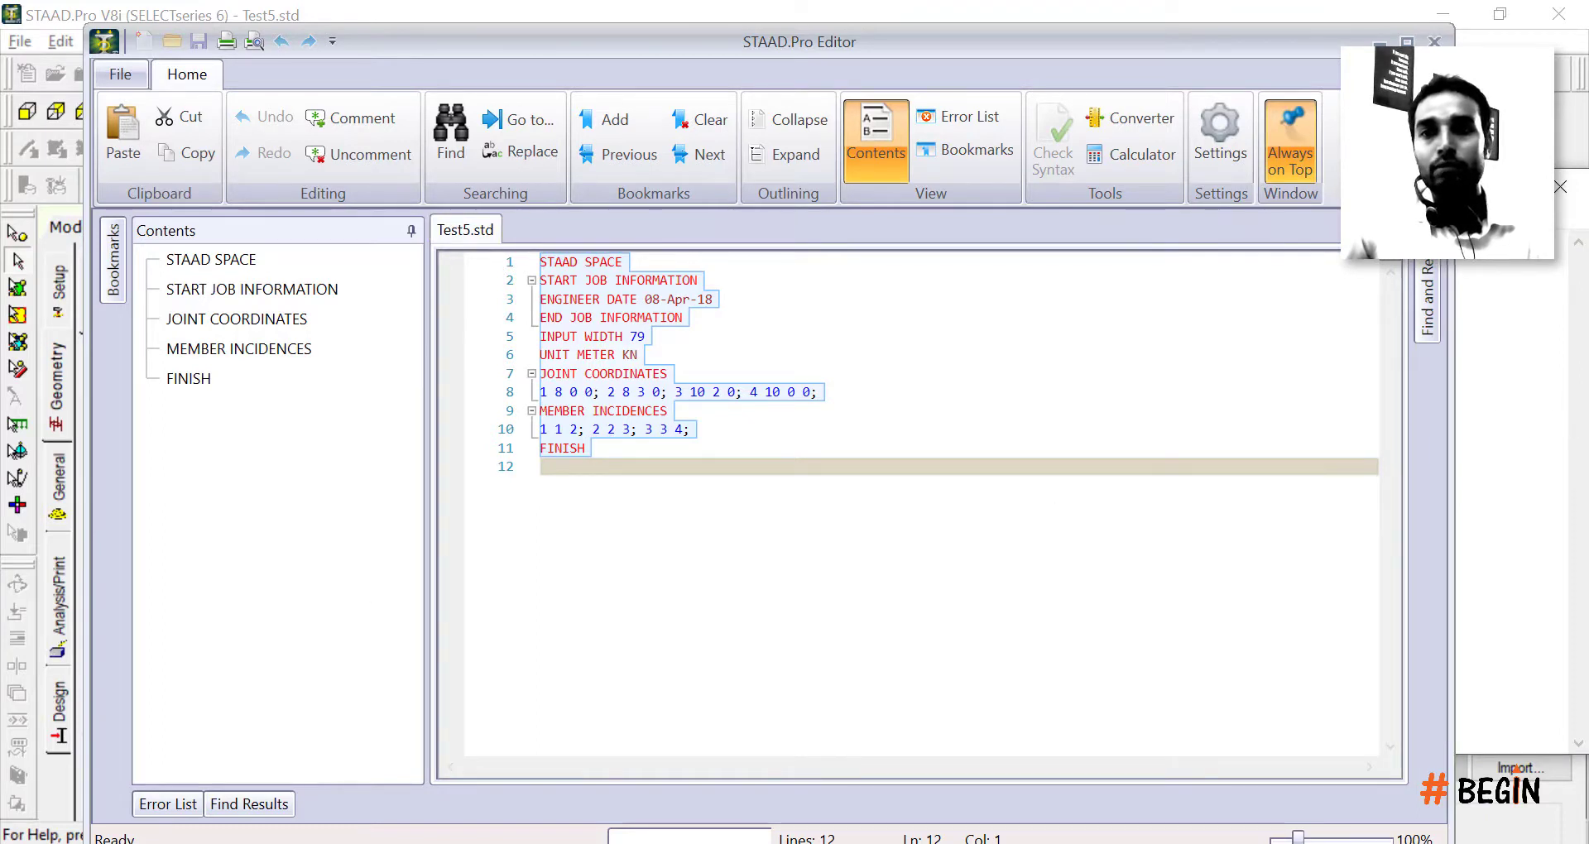
click(1434, 40)
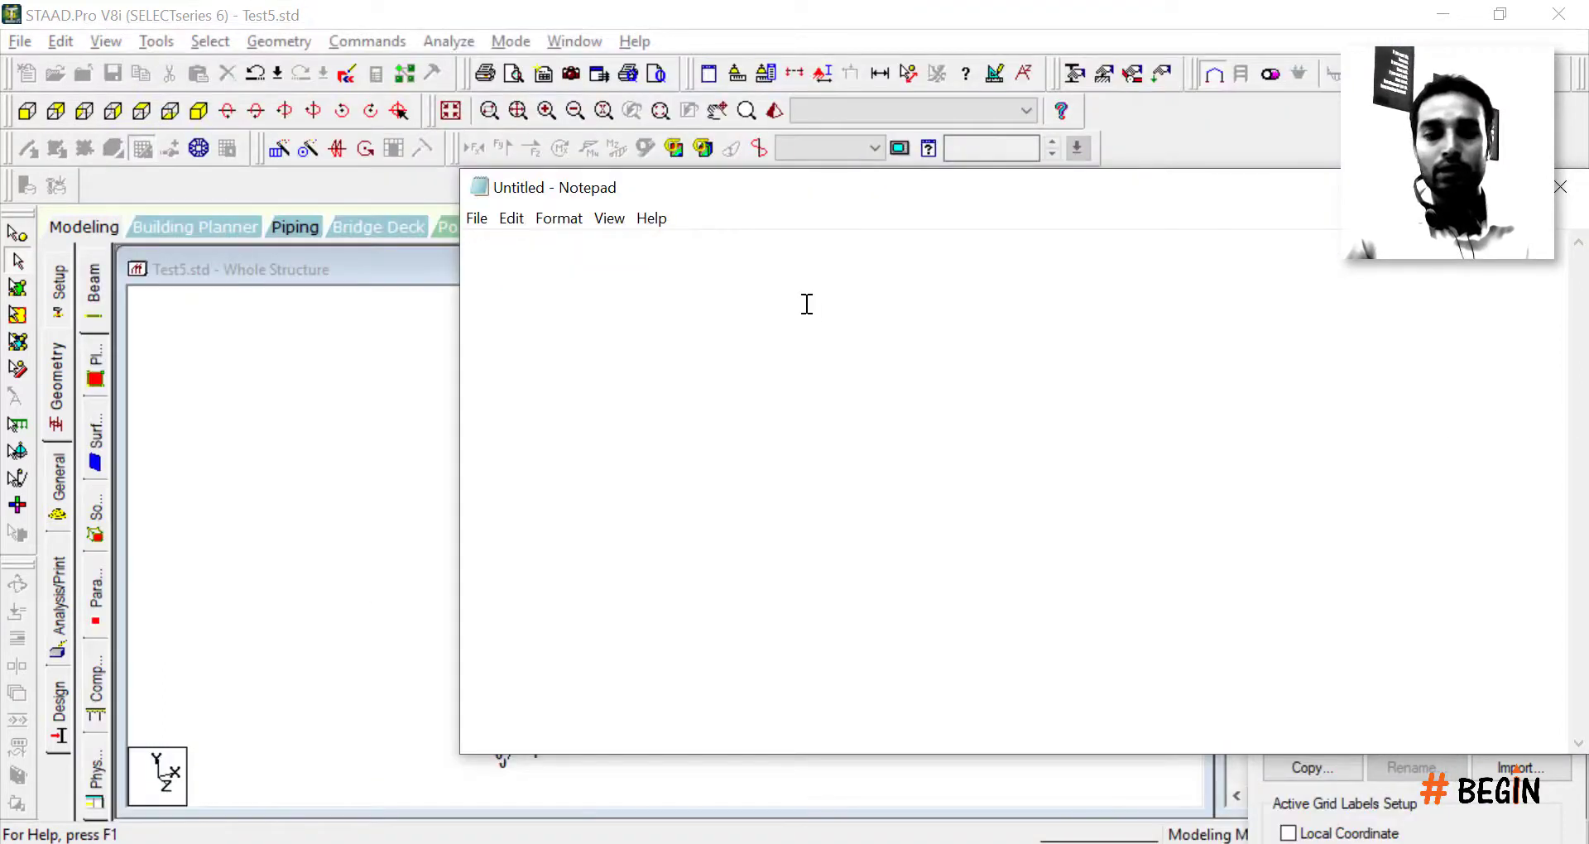
right_click(768, 251)
click(839, 349)
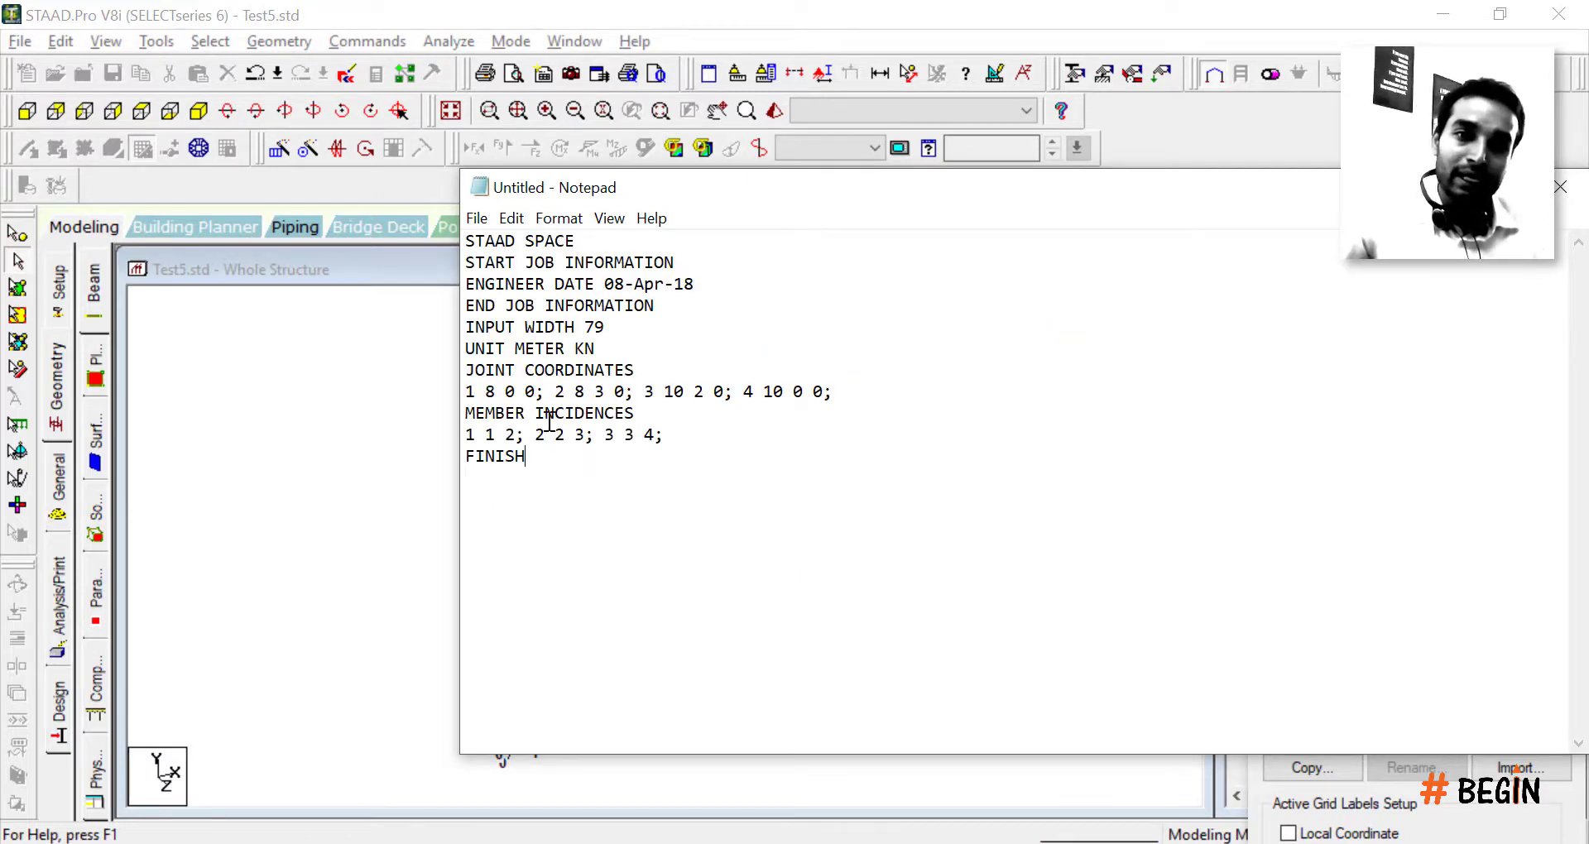
Step: Select all of the pasted command text and save the Notepad document to the desktop as test6share
drag(537, 475, 465, 221)
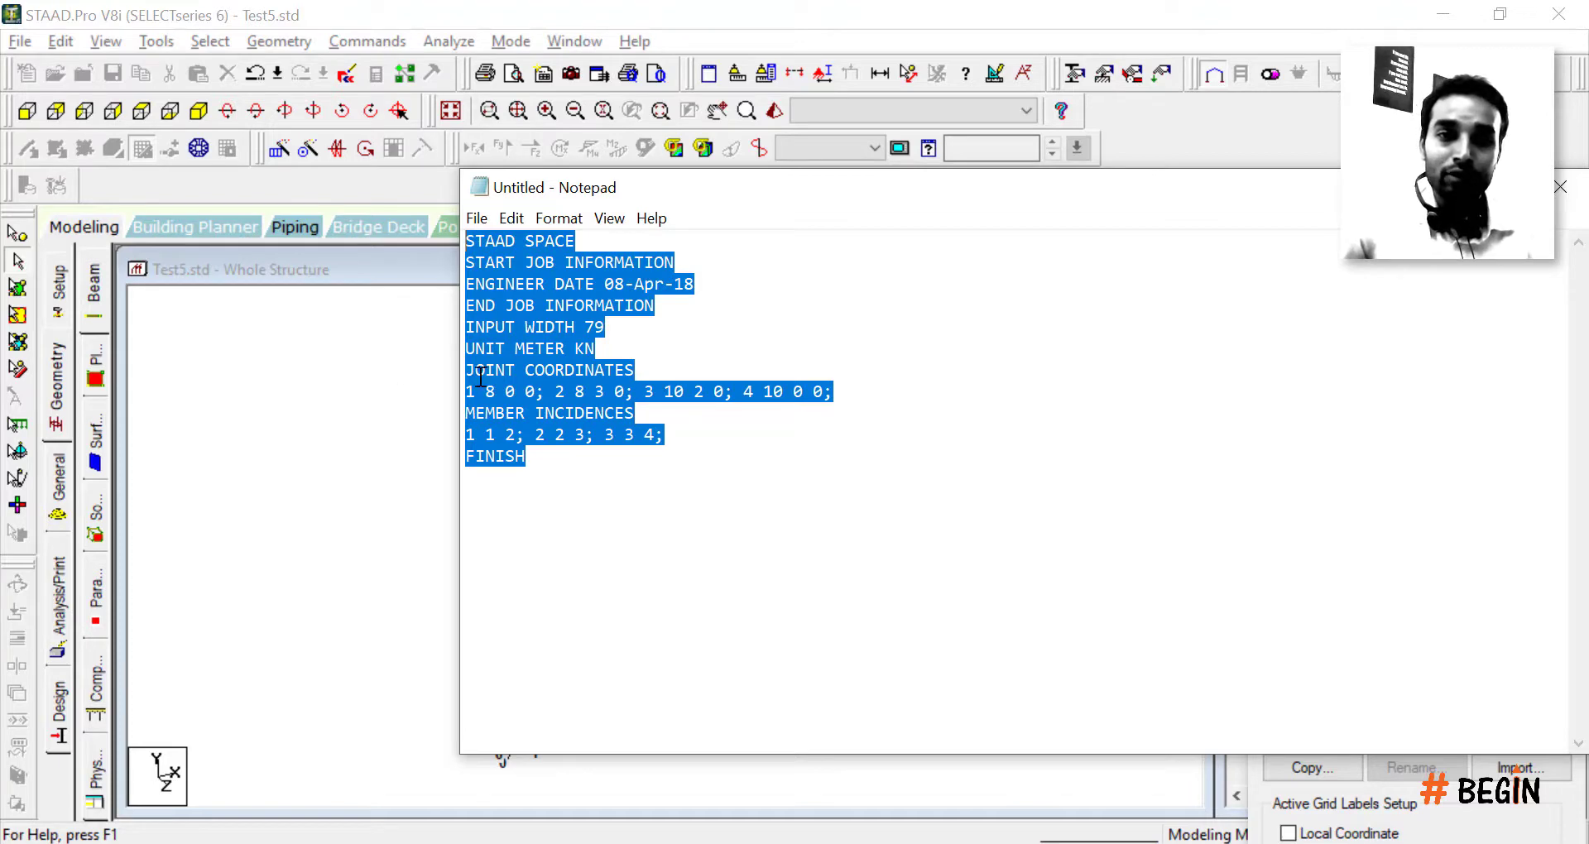
click(477, 218)
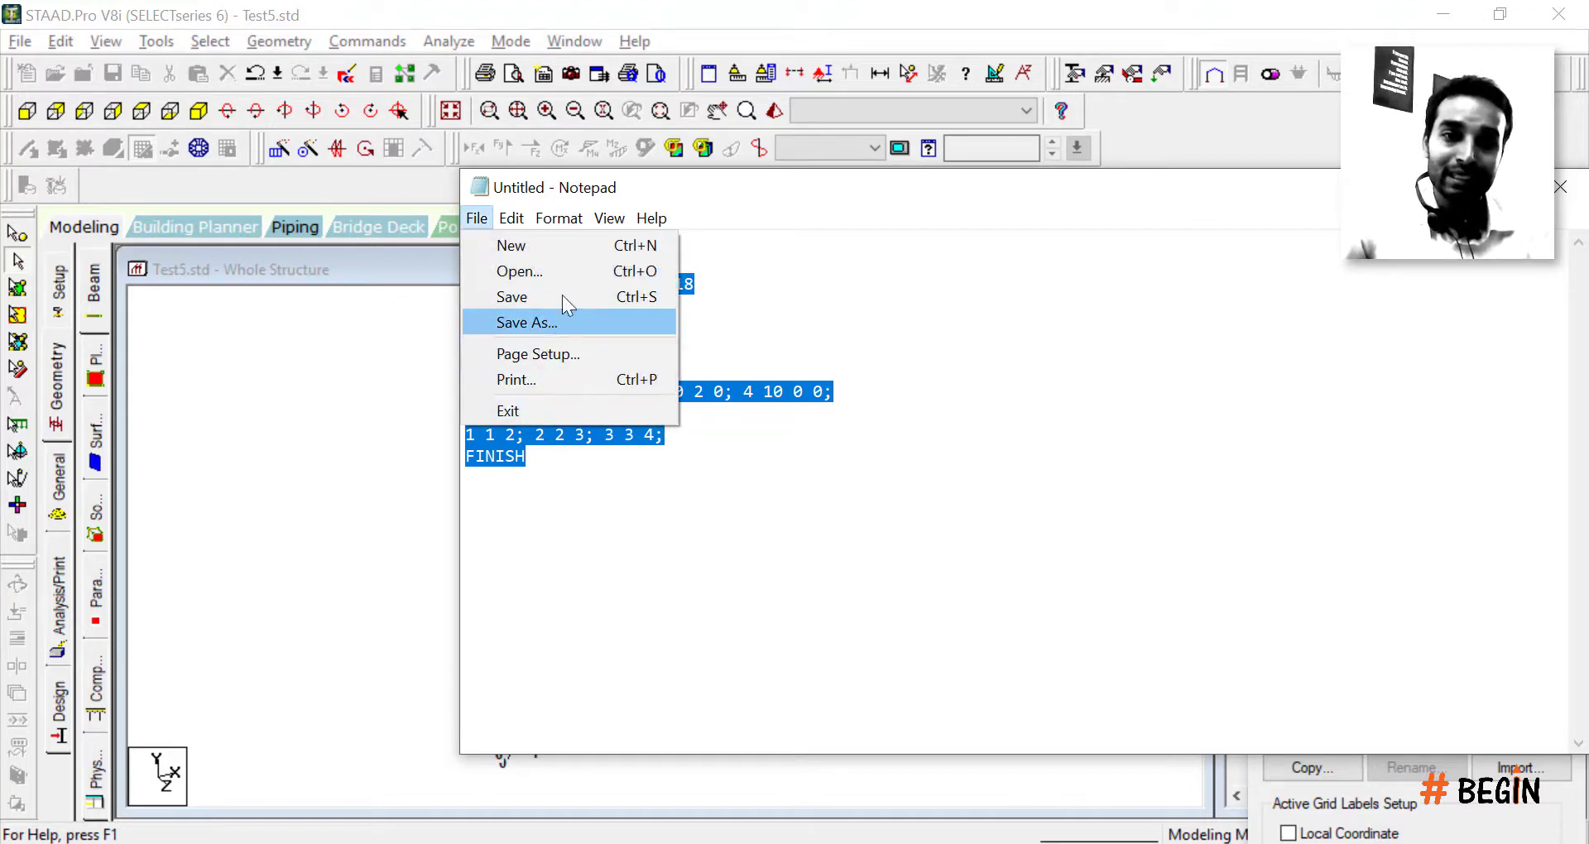
click(566, 322)
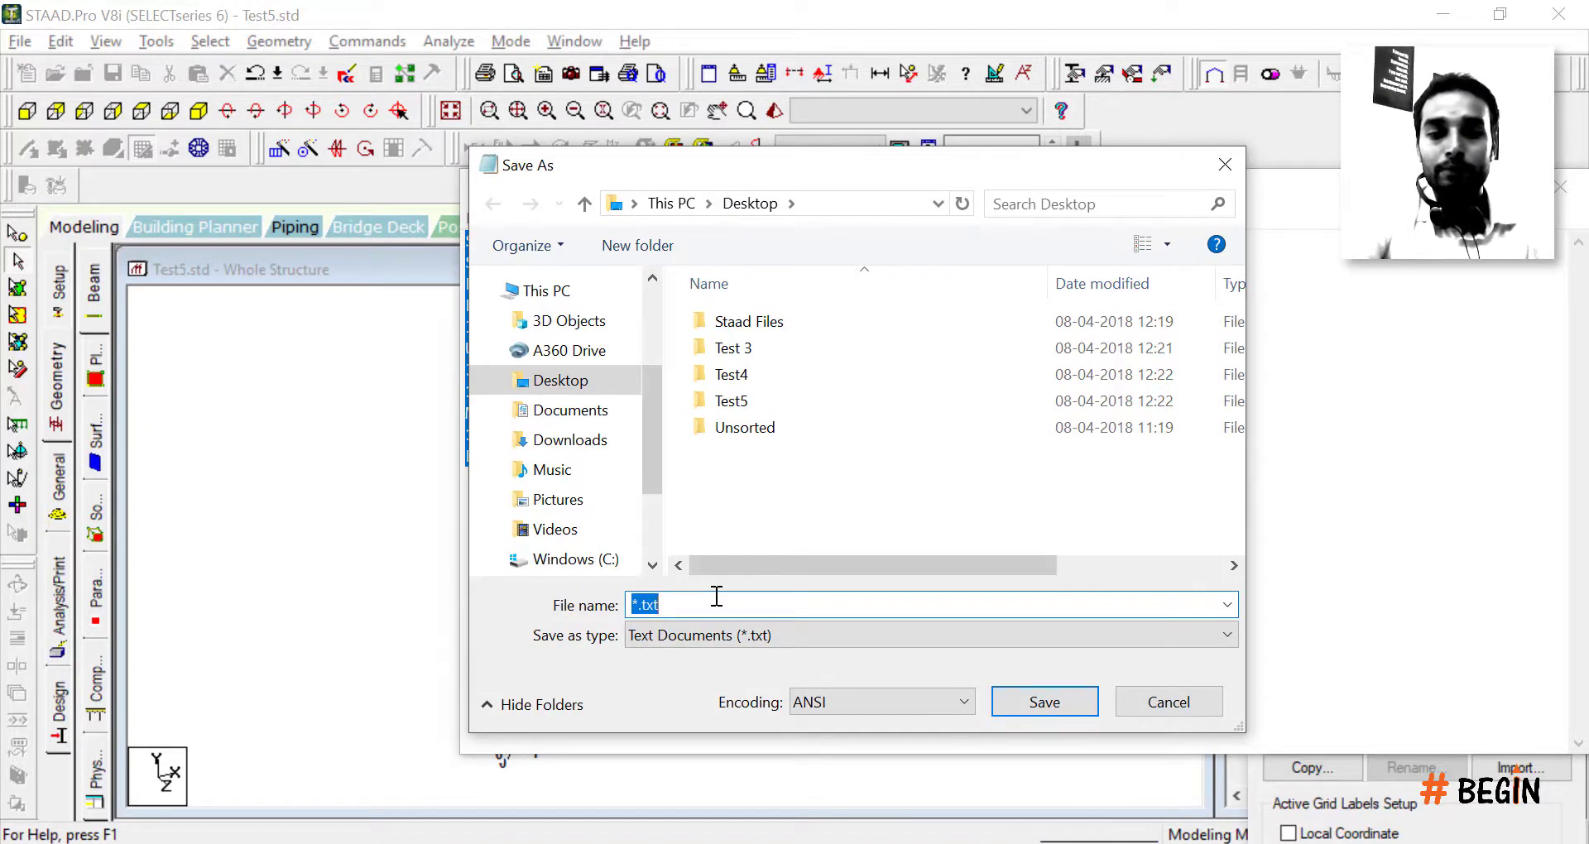
text(test)
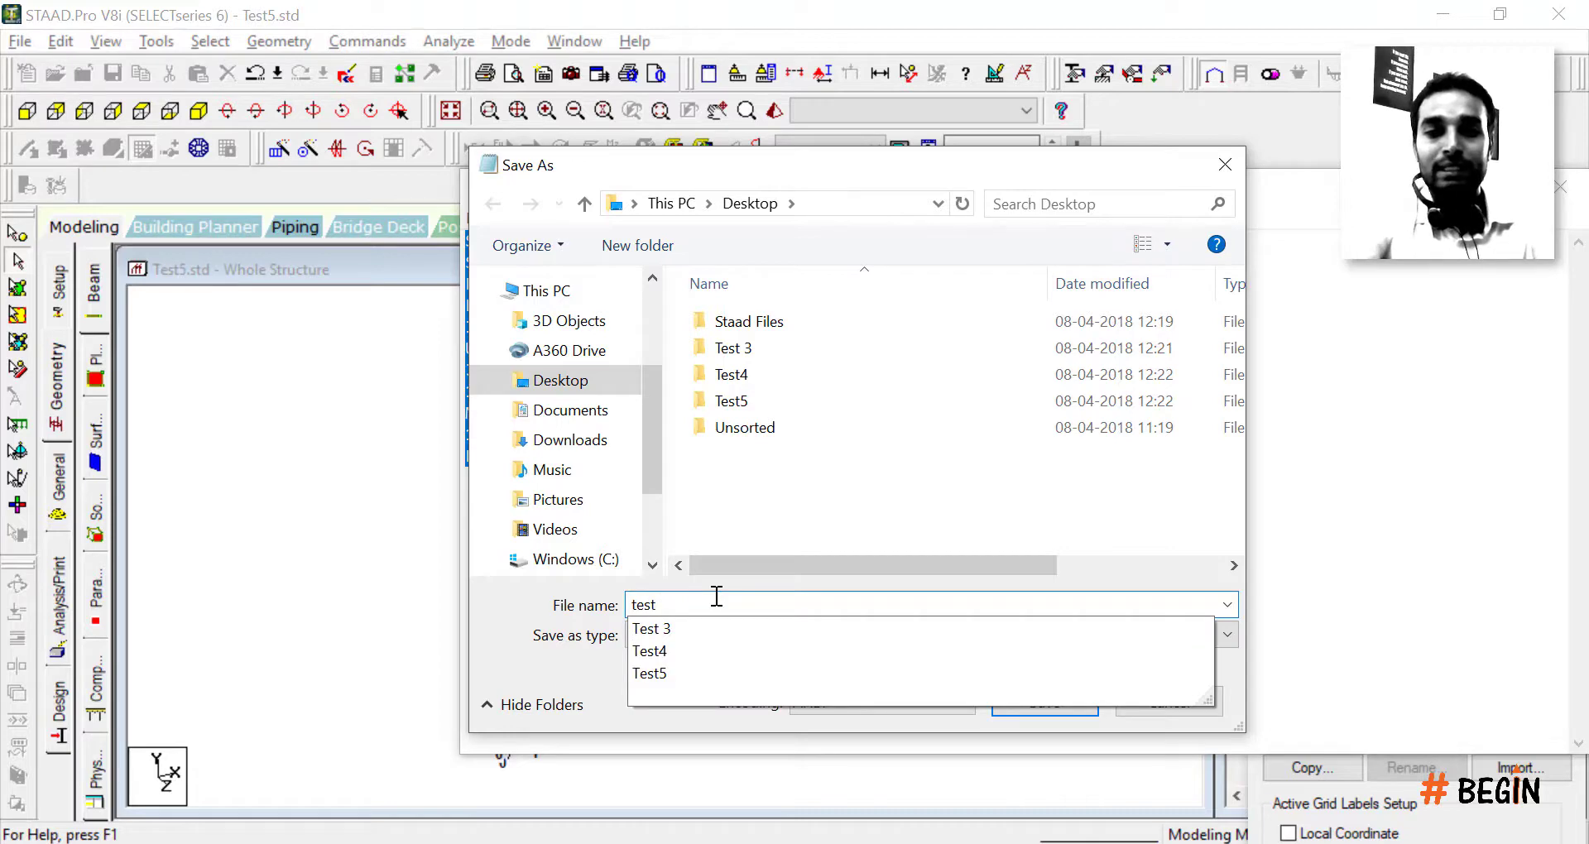
text(6staad)
key(BackSpace)
key(BackSpace)
key(BackSpace)
key(BackSpace)
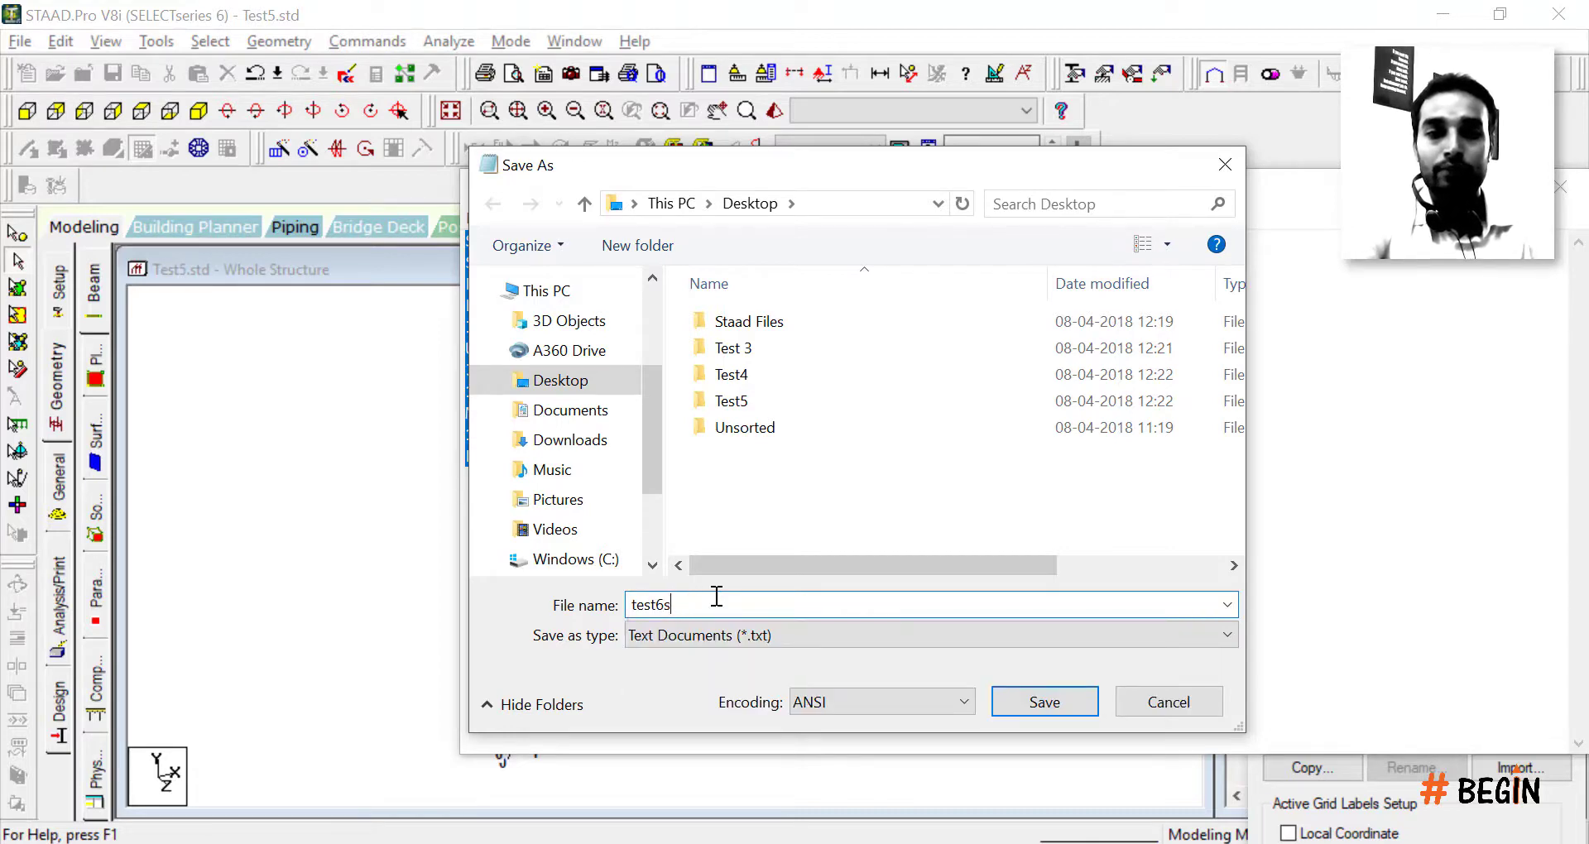
text(hare)
key(Return)
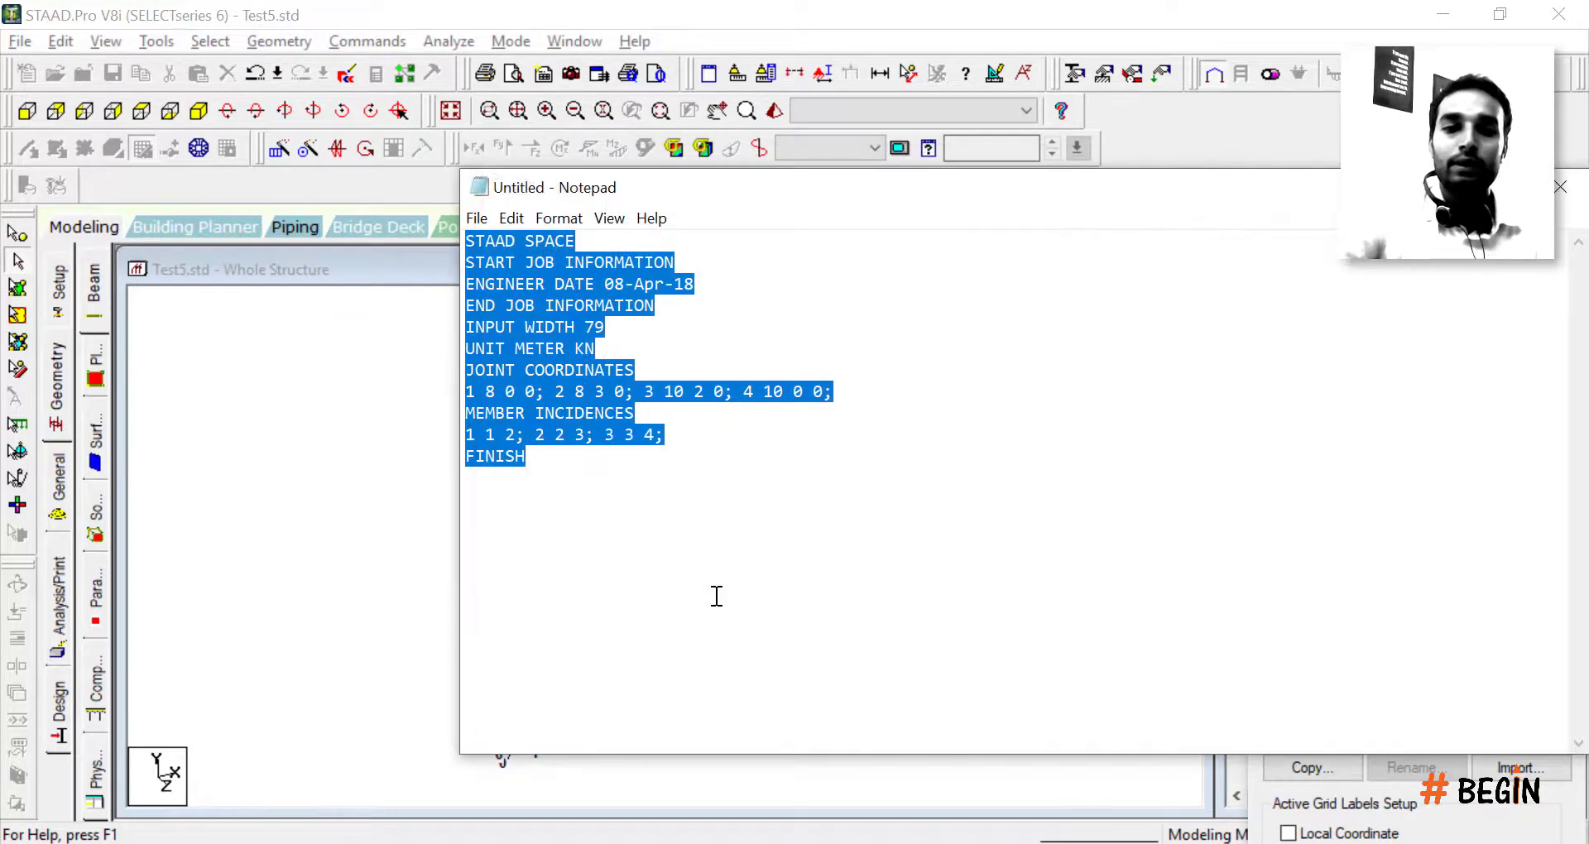
Step: Close Notepad, minimize the open windows, and select test6share.txt on the desktop
click(1559, 187)
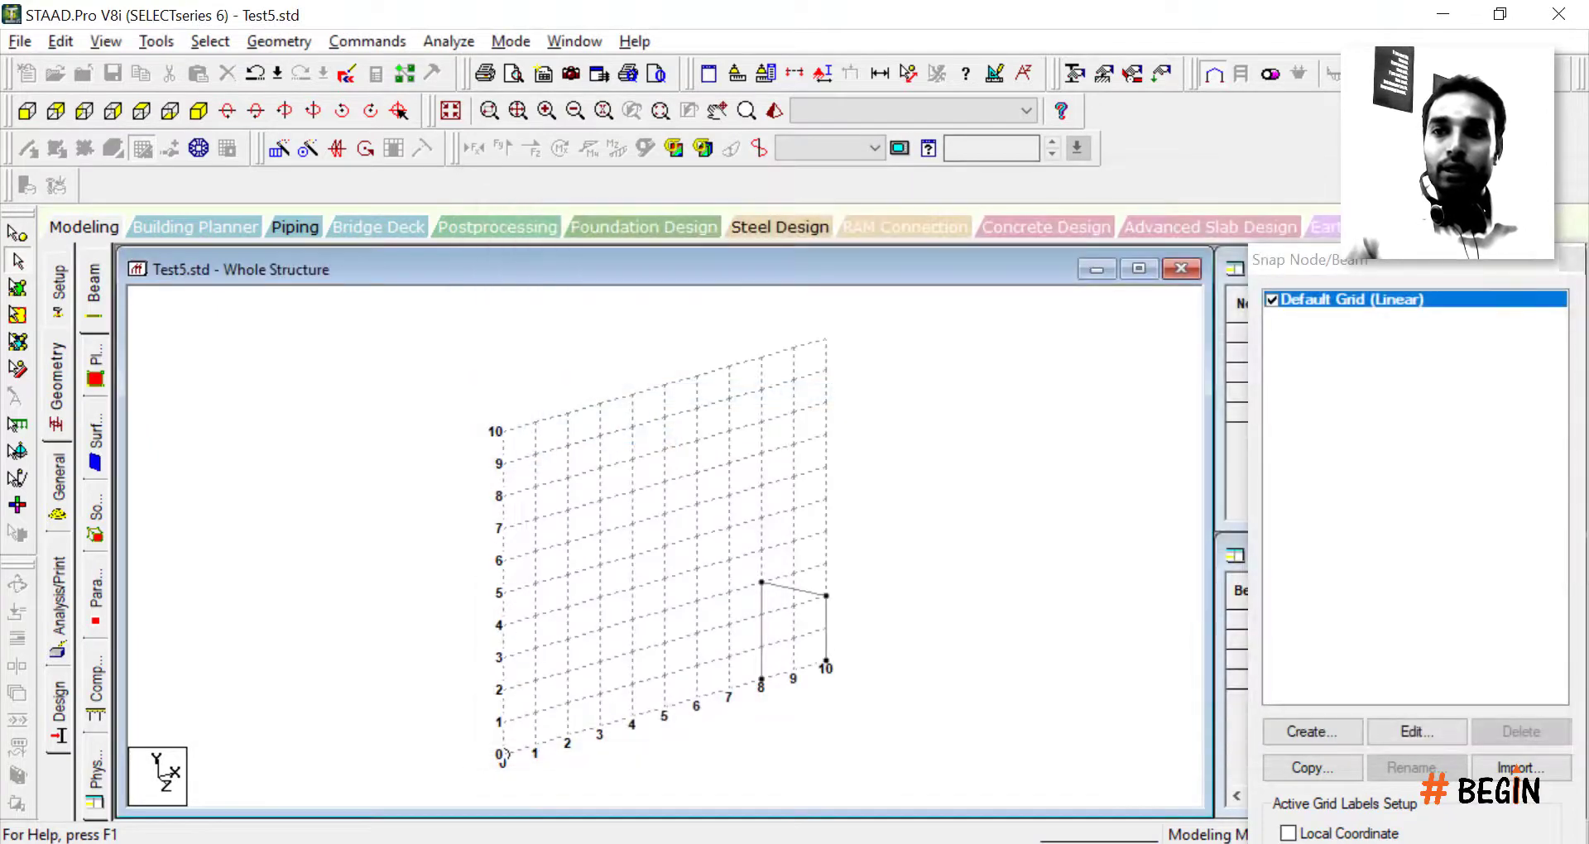
click(1442, 13)
click(1441, 13)
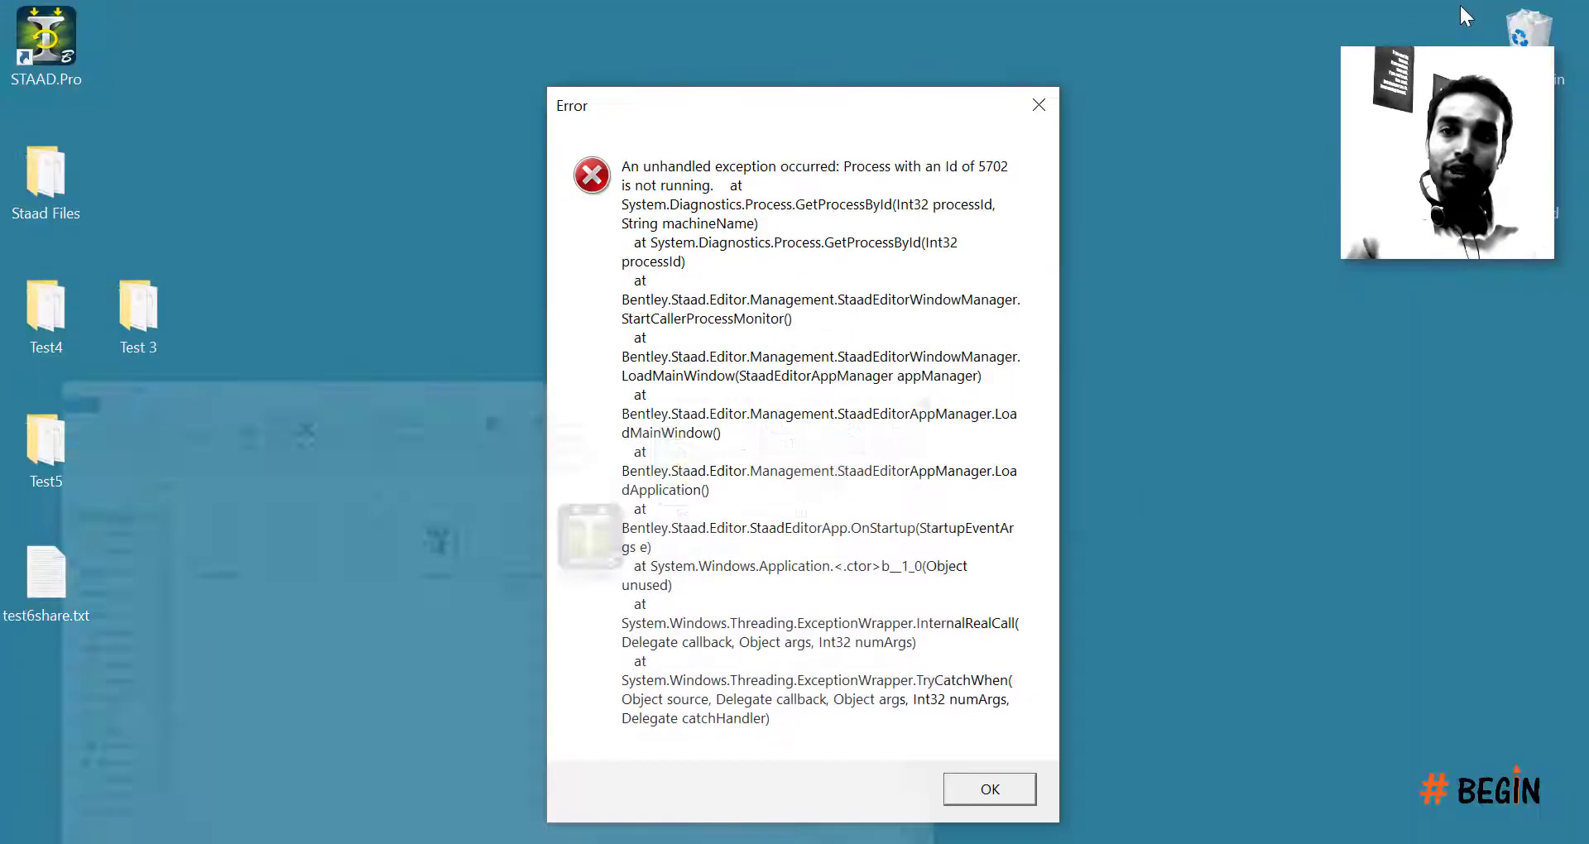
click(1036, 132)
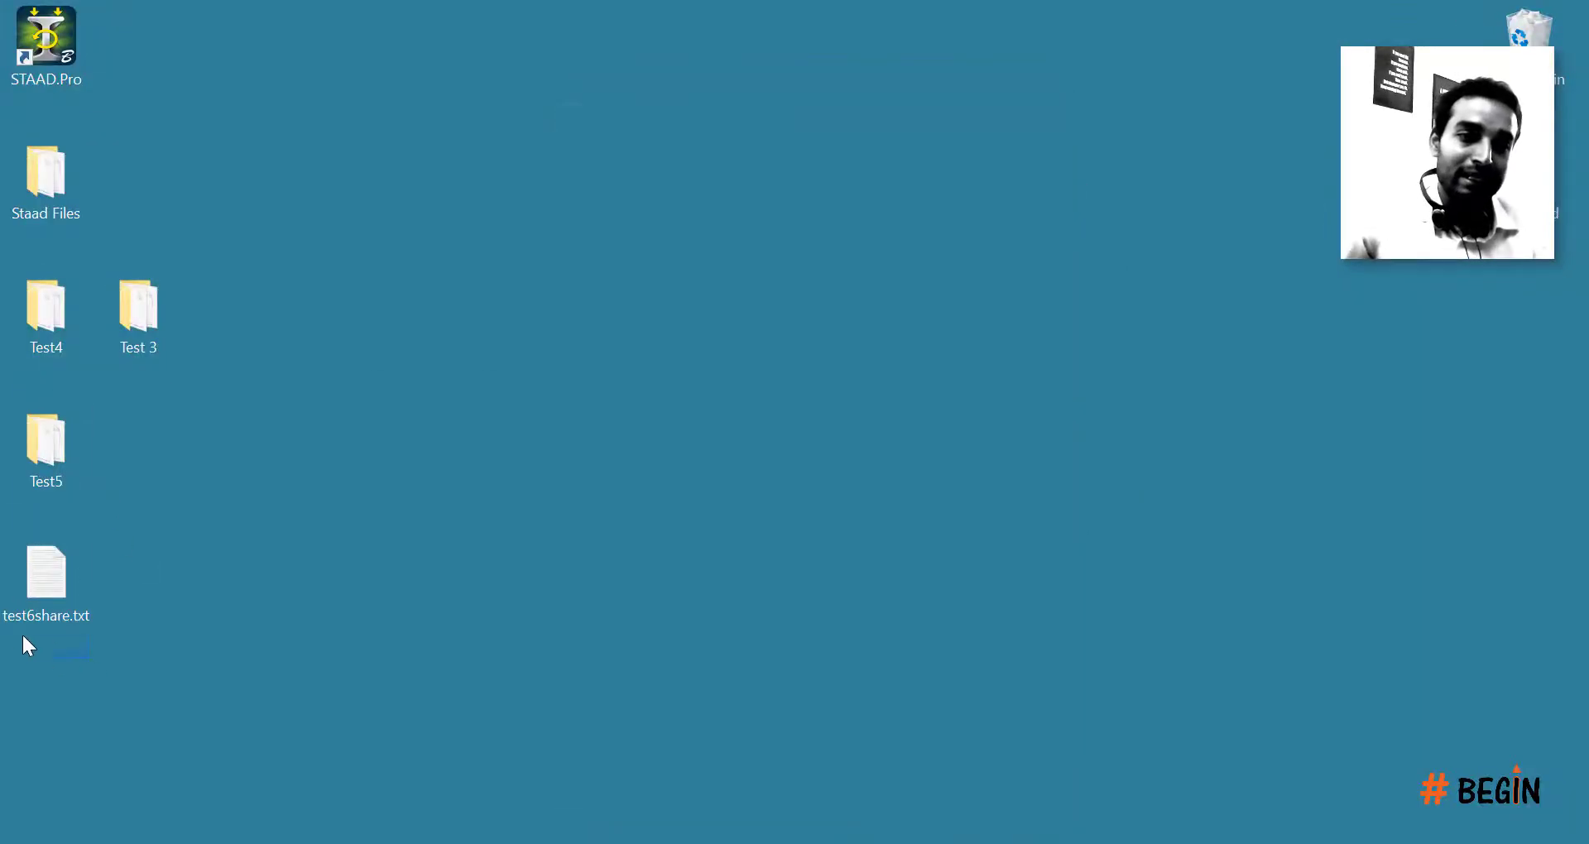
click(50, 616)
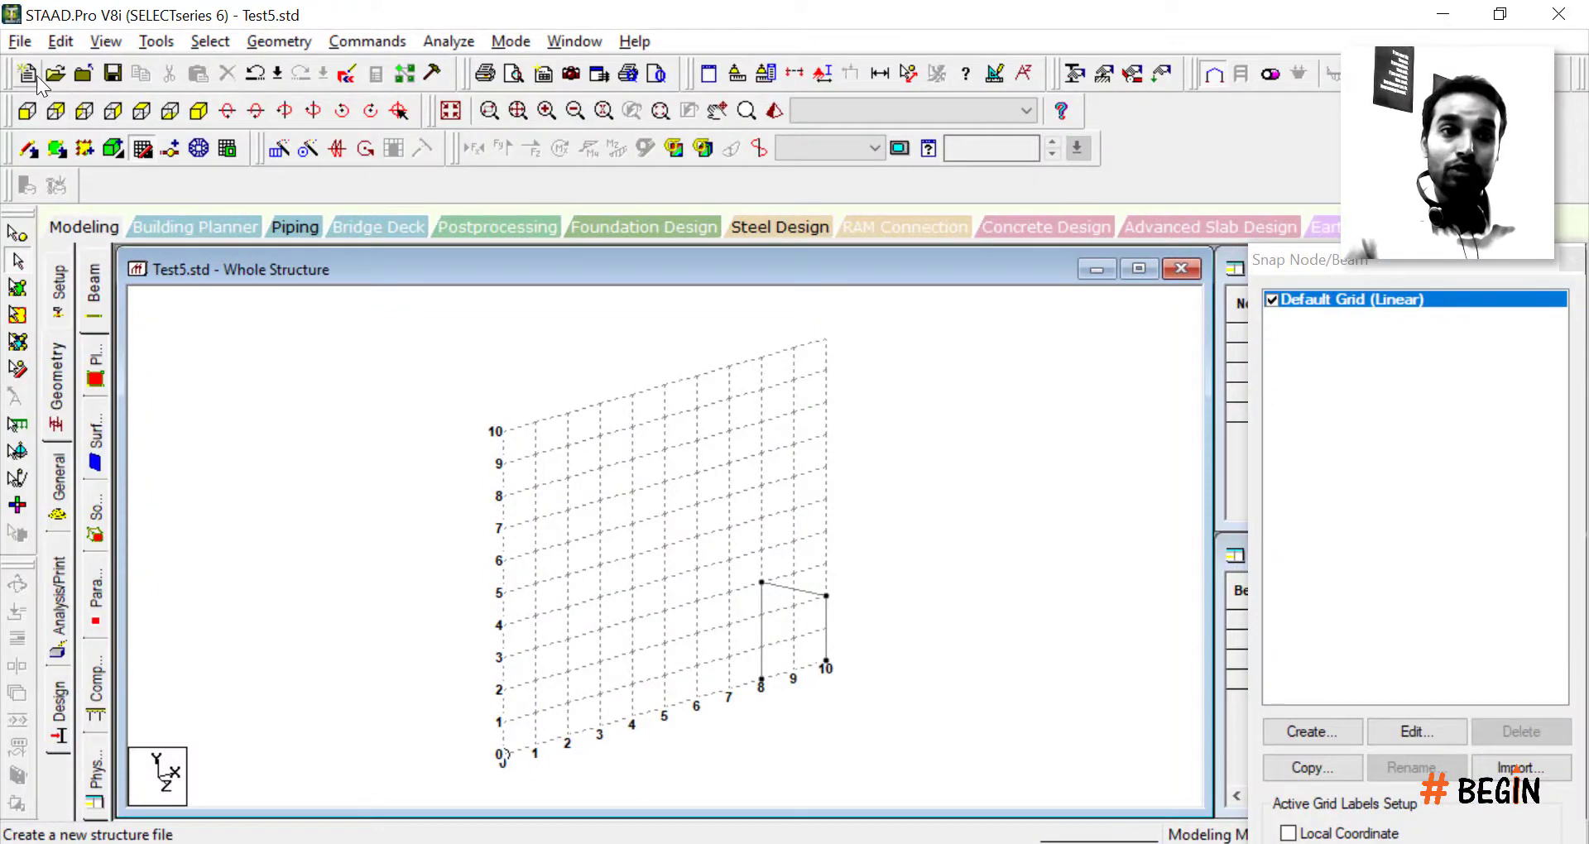
Step: Start a new STAAD.Pro model named Test6 and set its location to a Test6 folder on the desktop
click(28, 74)
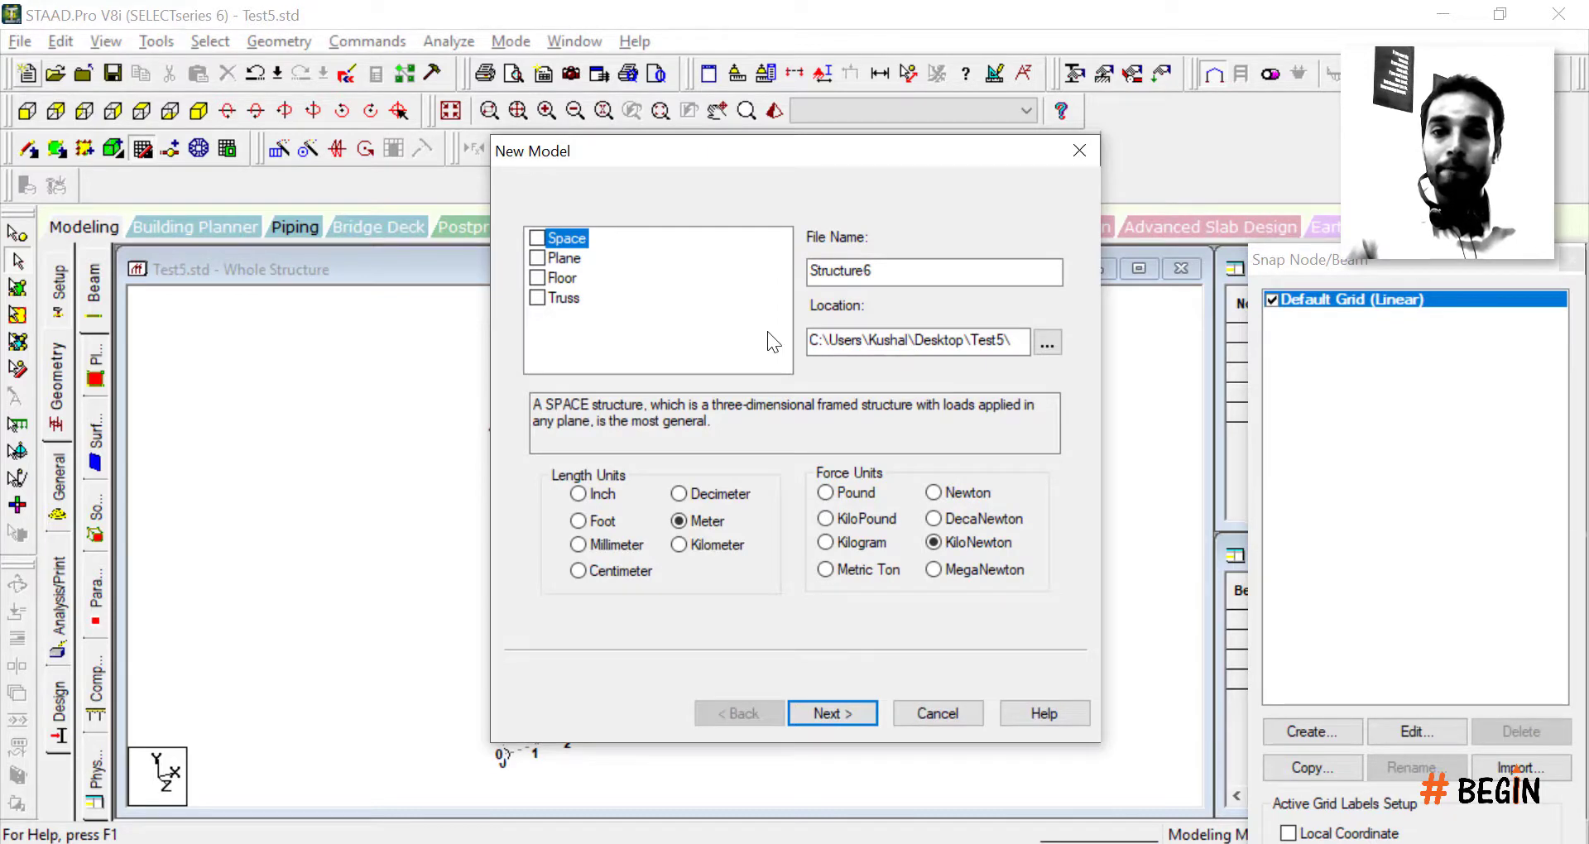
double_click(940, 270)
text(Test)
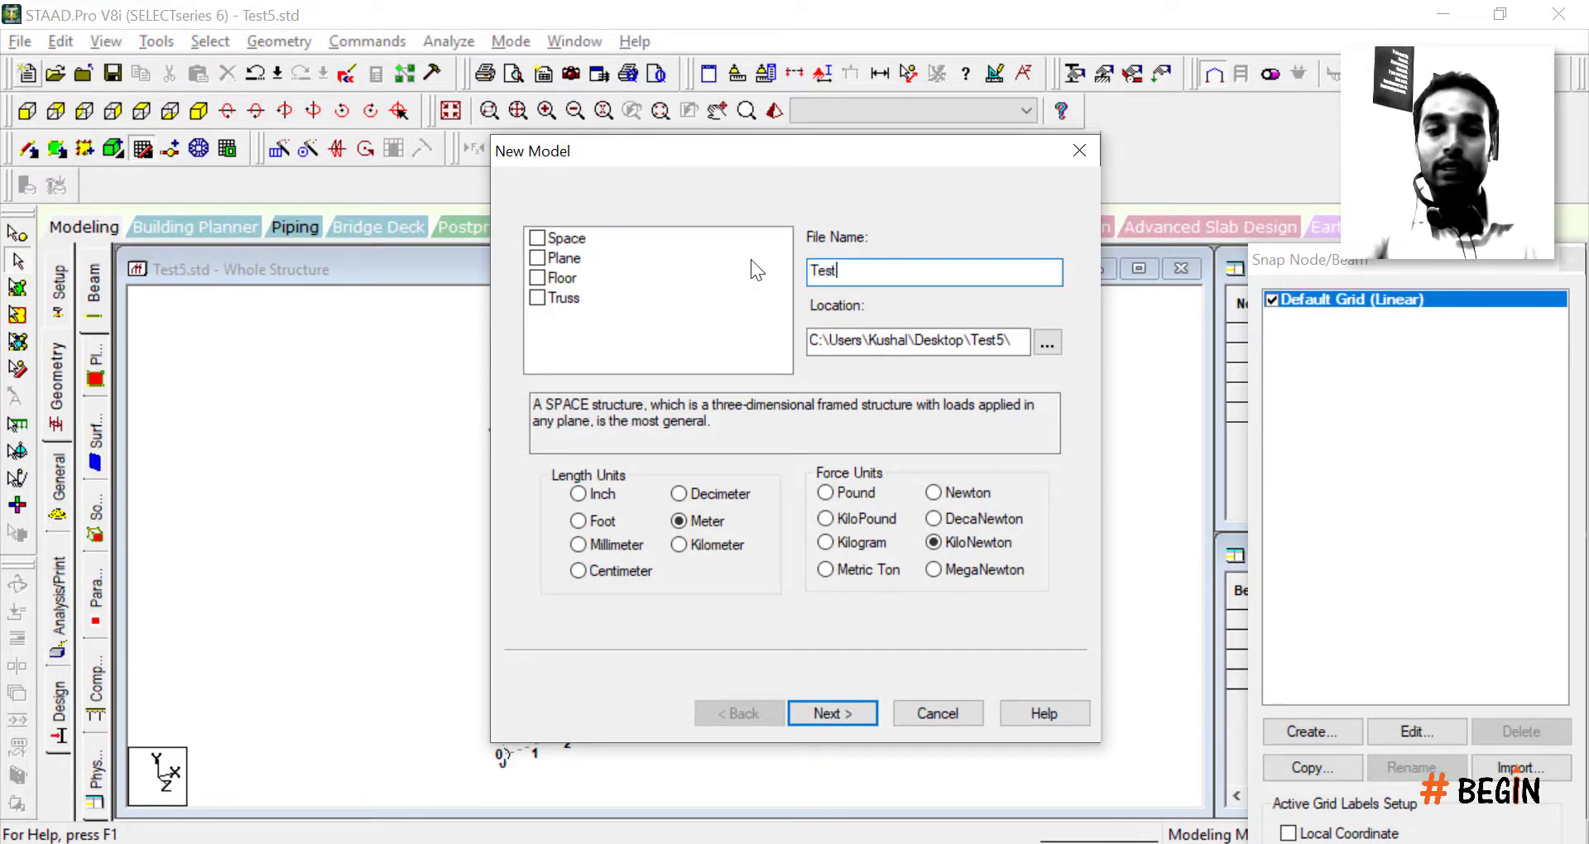
text(6)
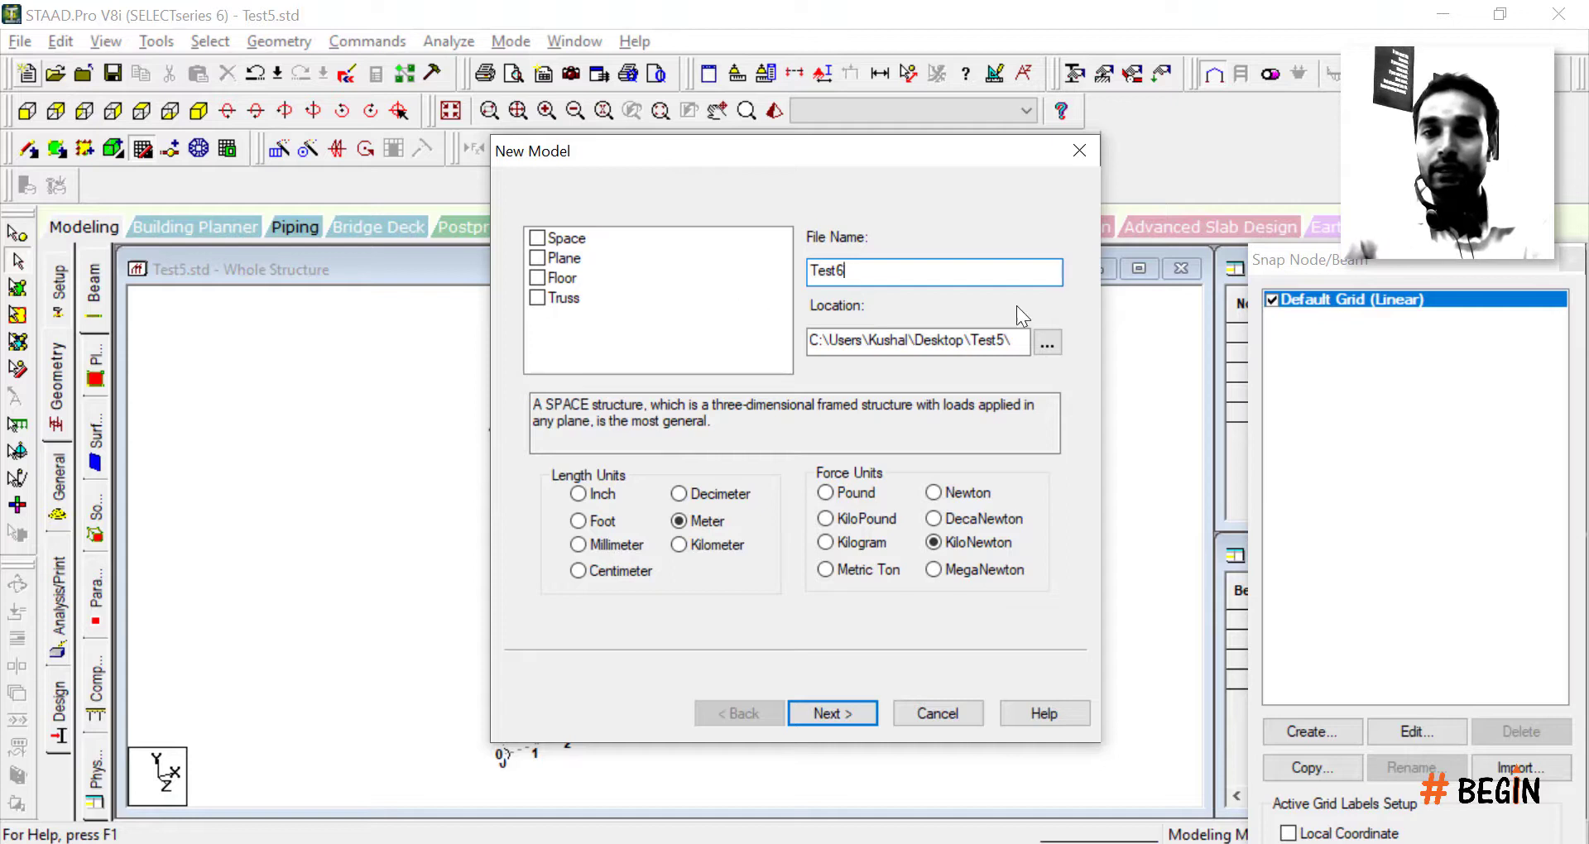
double_click(819, 272)
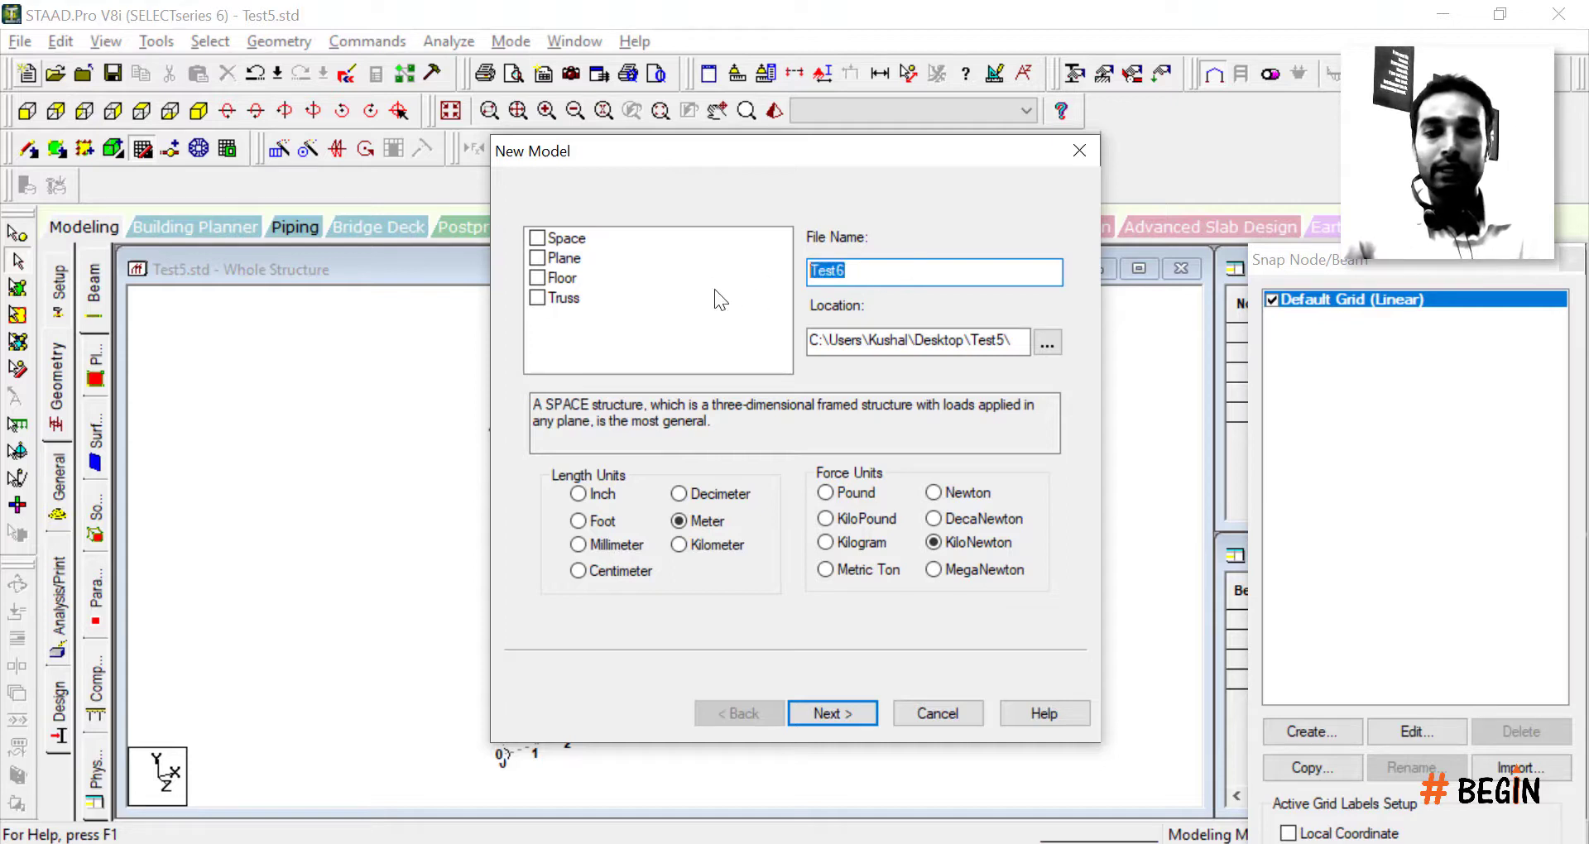
key(Tab)
key(Tab)
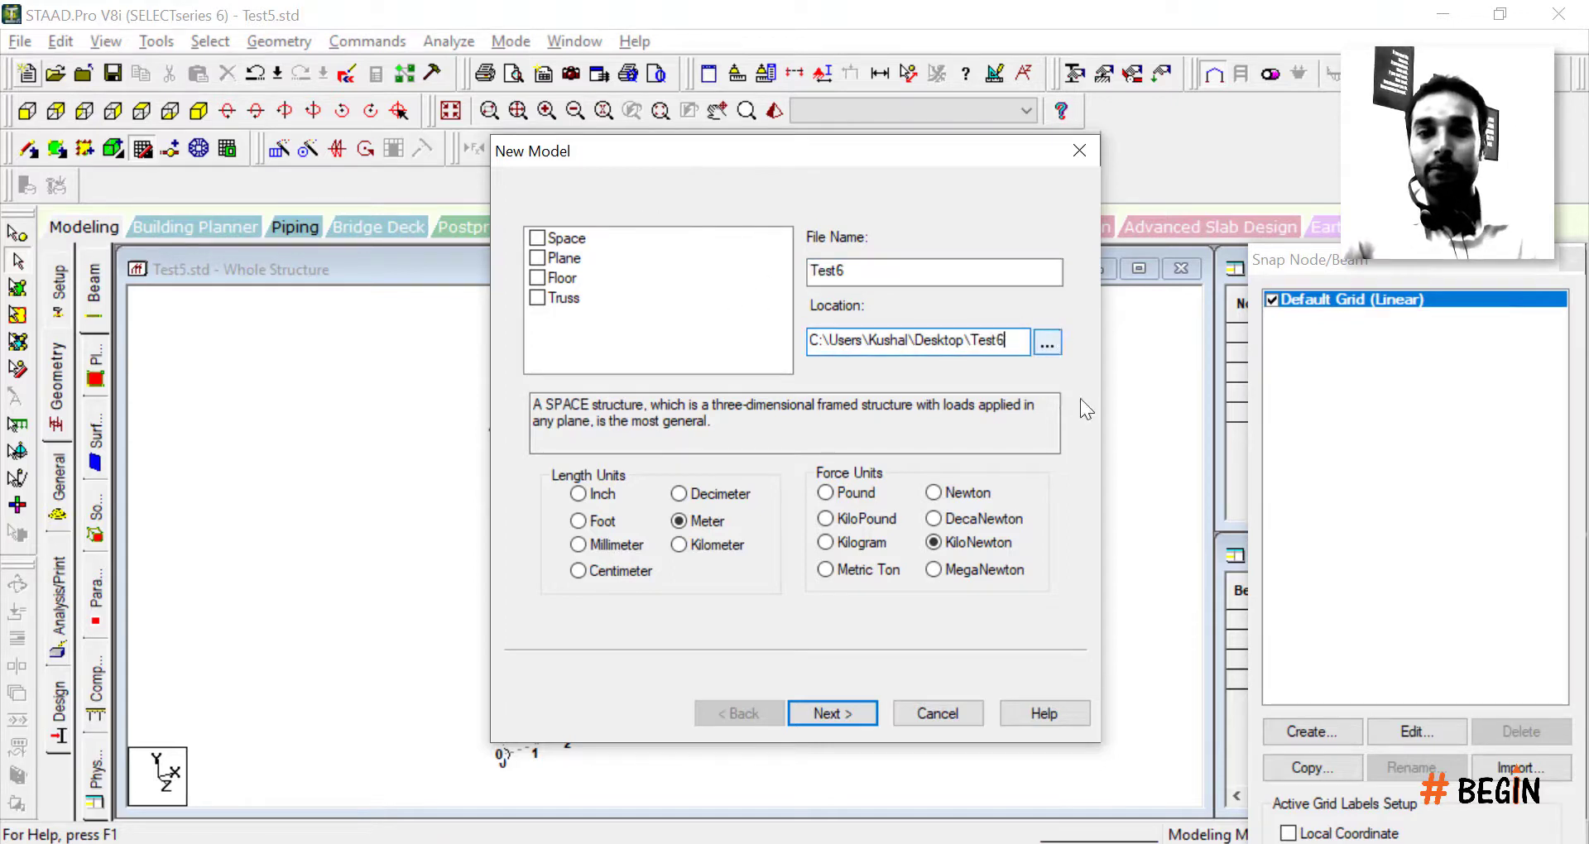
Step: Finish creating the model with the Add Beam starting option and open Test6.std in the STAAD.Pro Editor
click(833, 716)
click(799, 500)
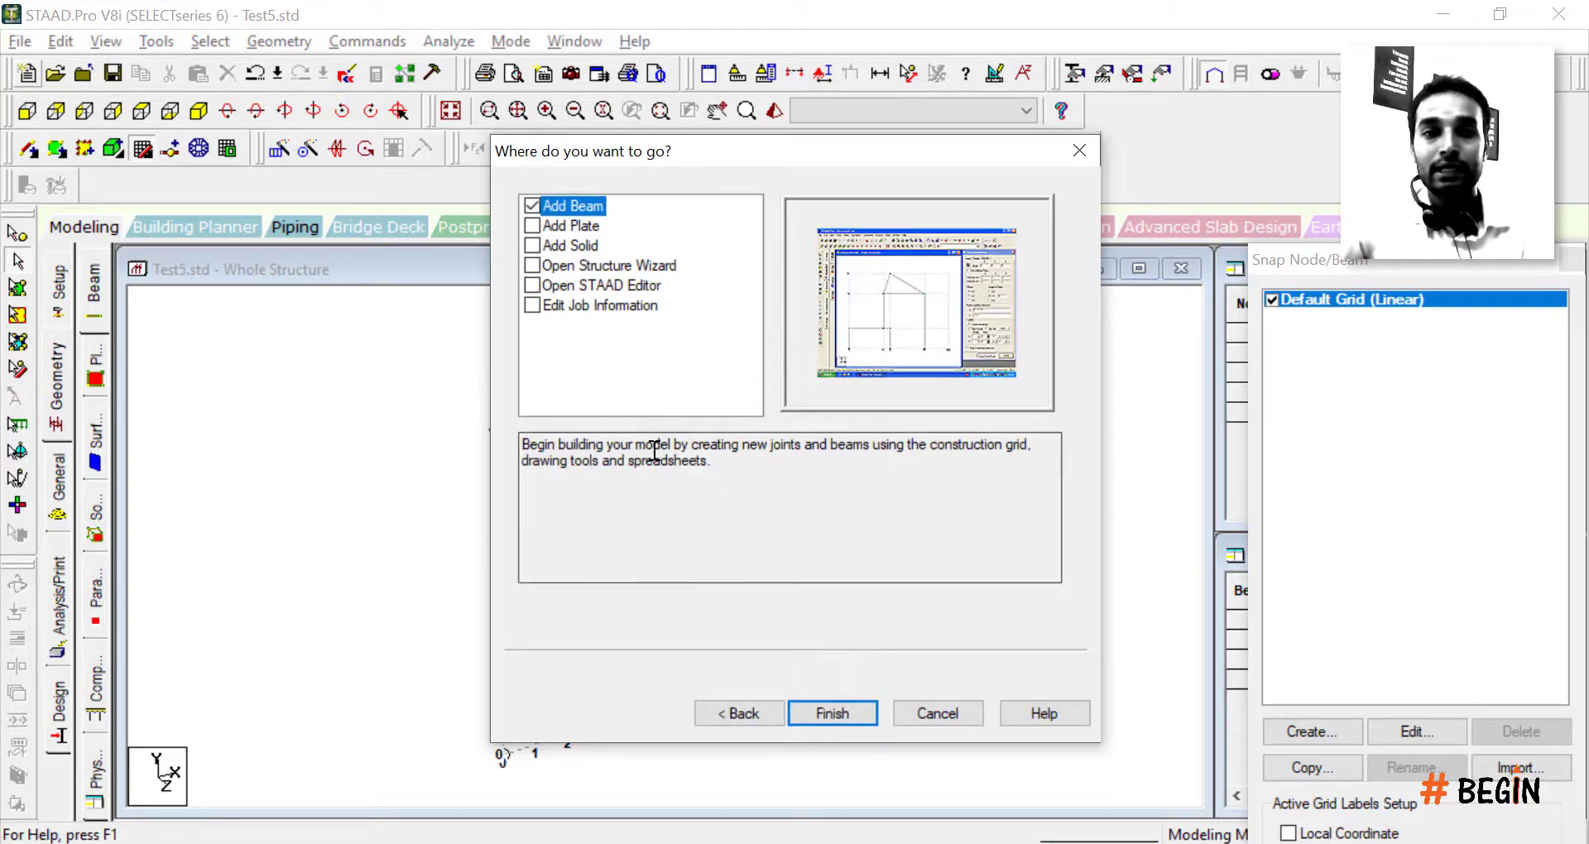
click(846, 718)
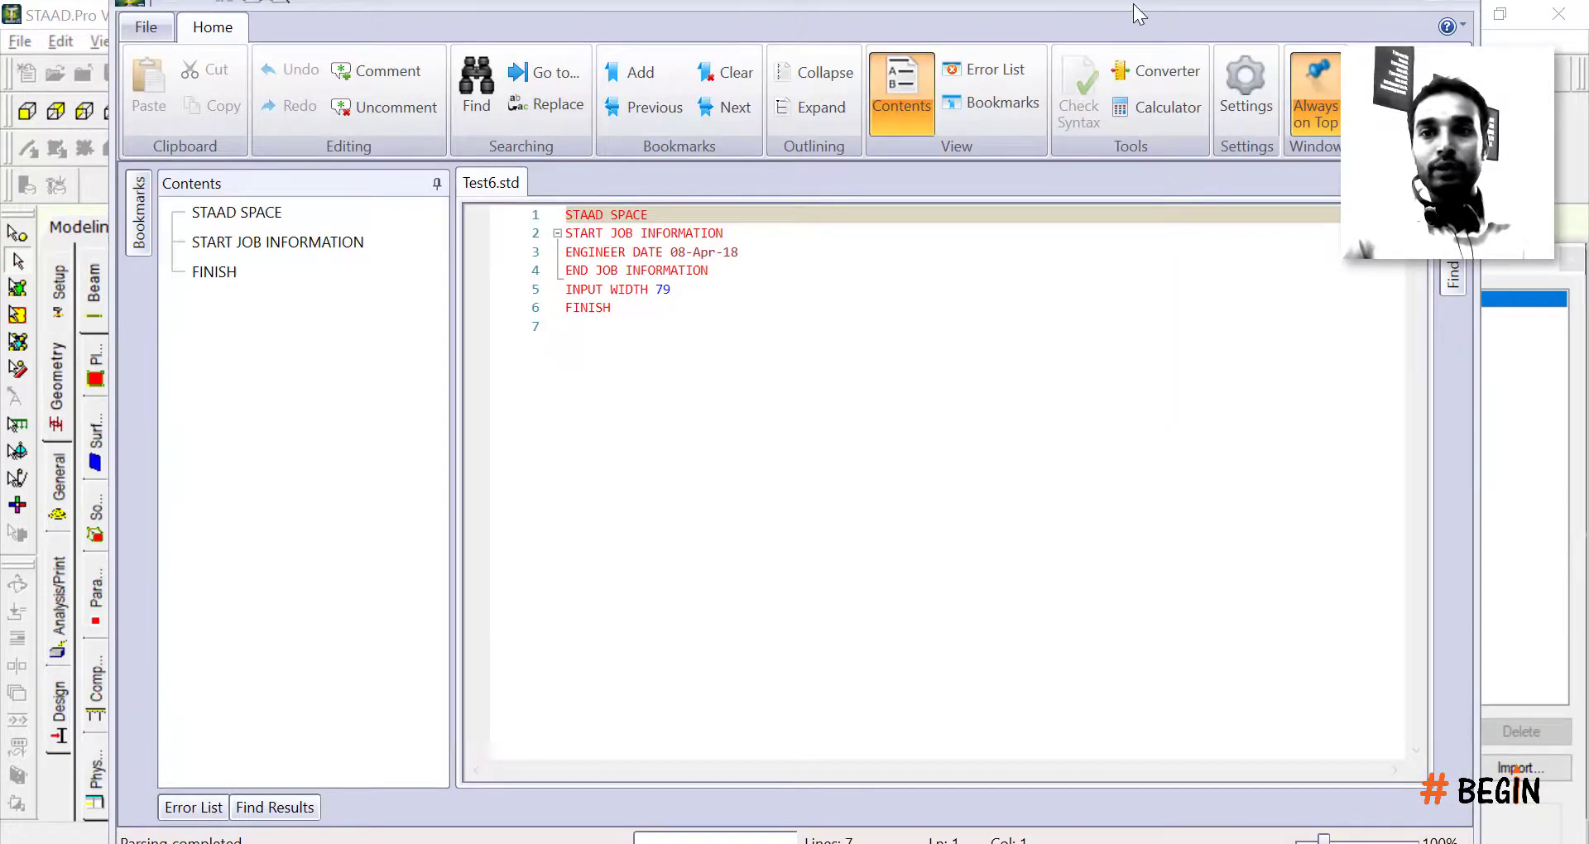
Step: Switch to the desktop, open test6share.txt in Notepad, and copy all of its command text
drag(1135, 8, 1229, 223)
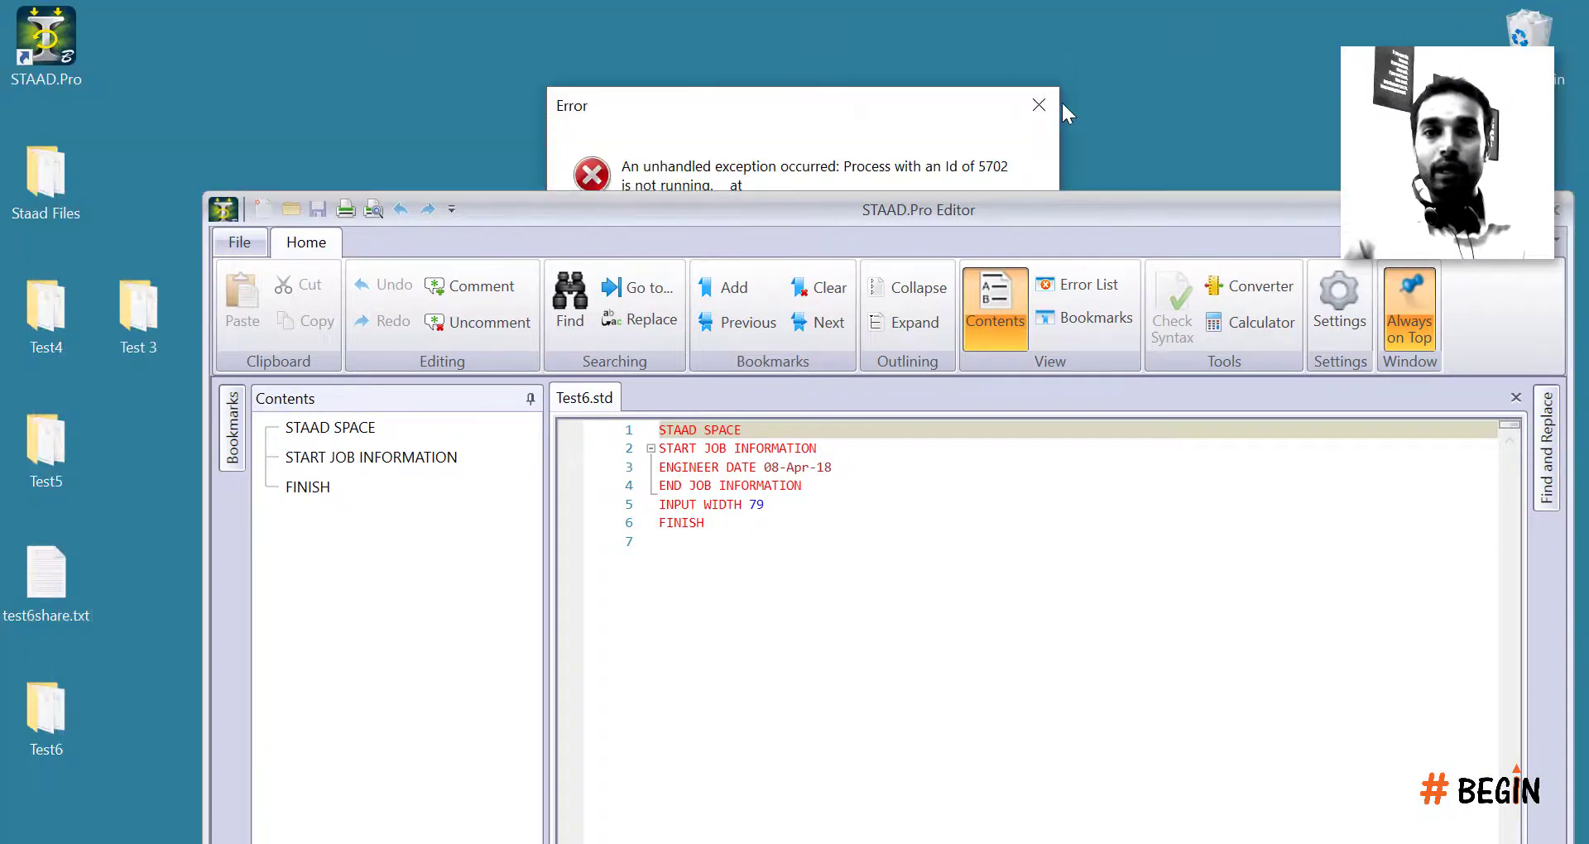
click(1038, 104)
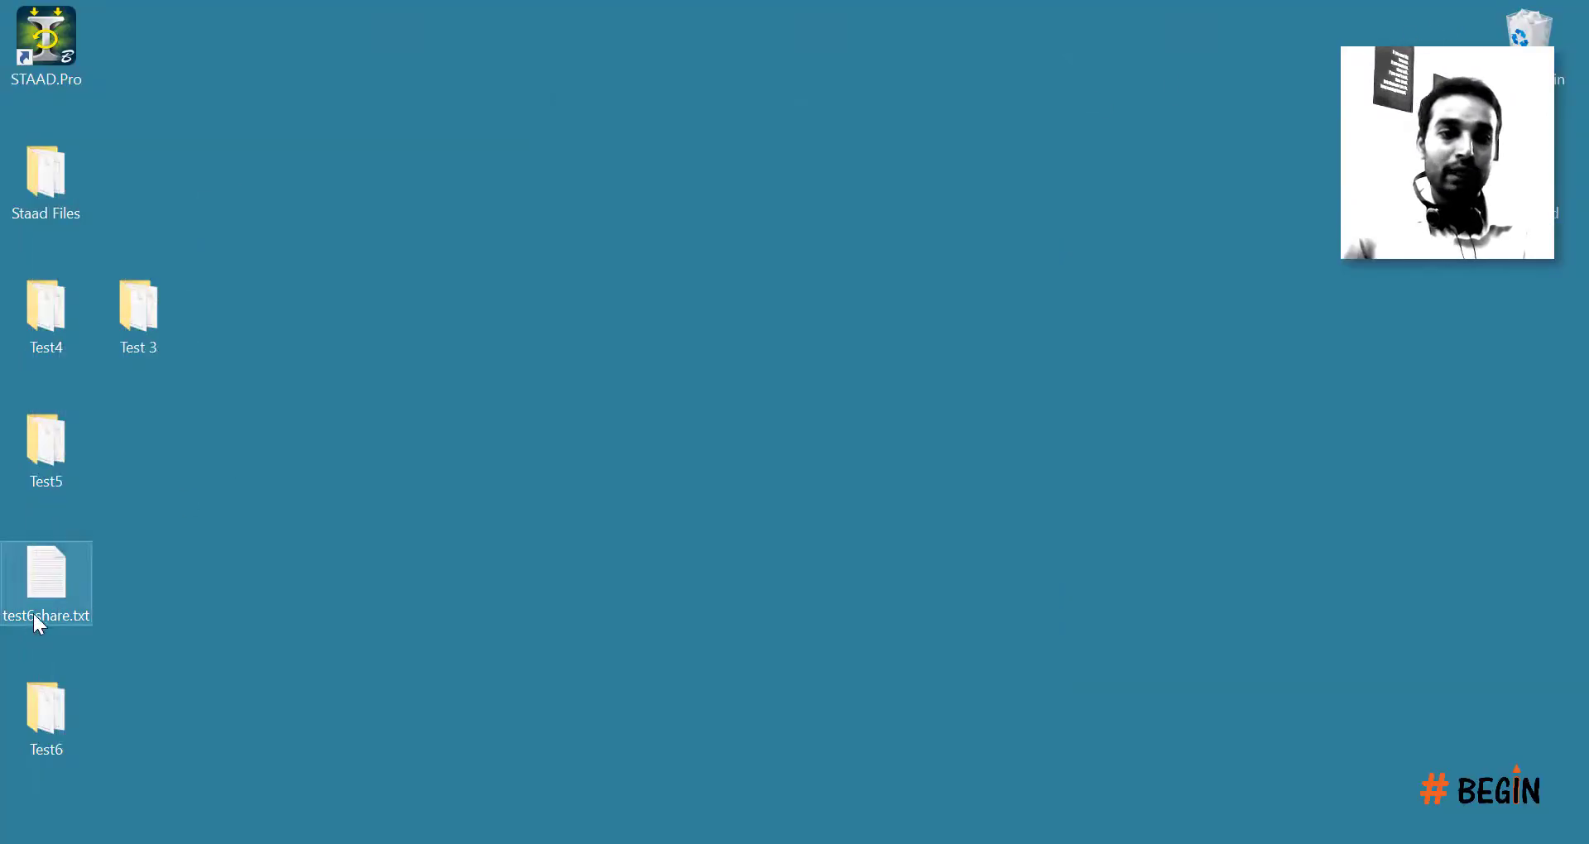
double_click(39, 610)
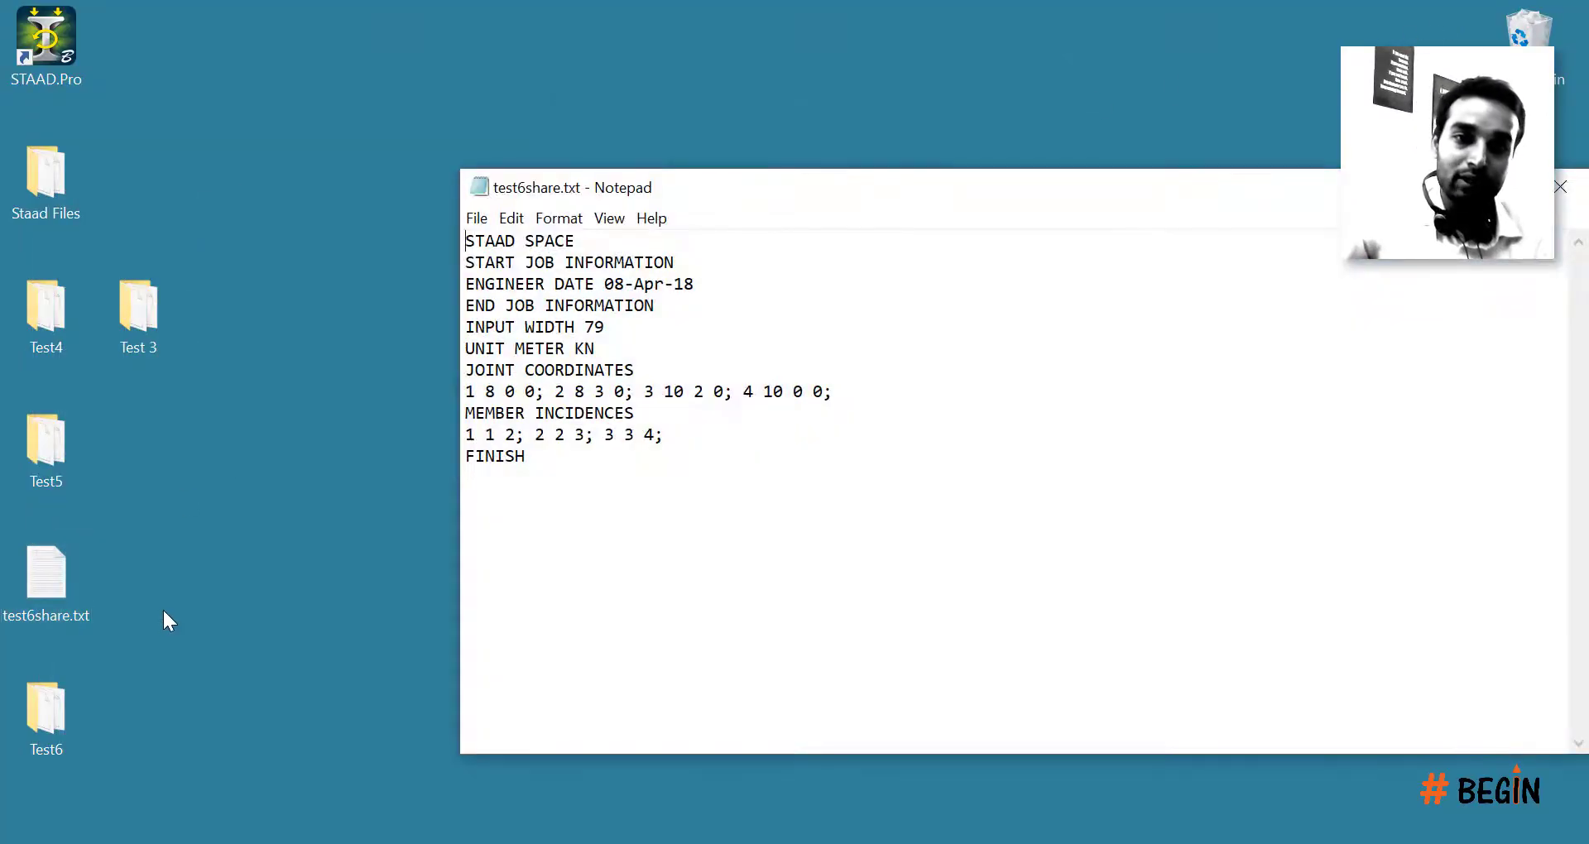
drag(658, 476, 465, 240)
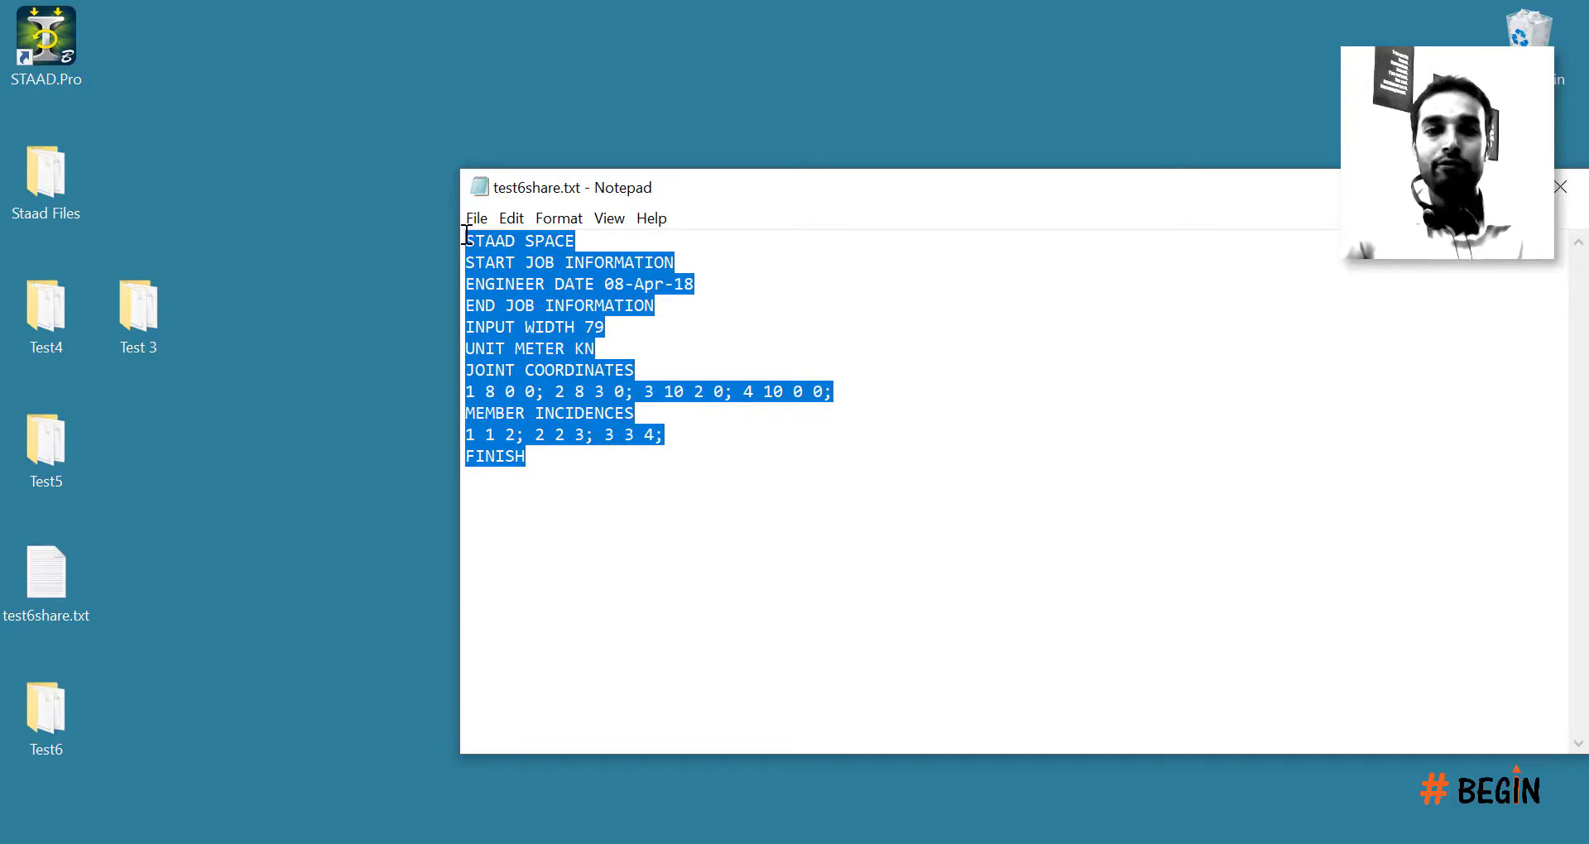
right_click(514, 259)
click(569, 333)
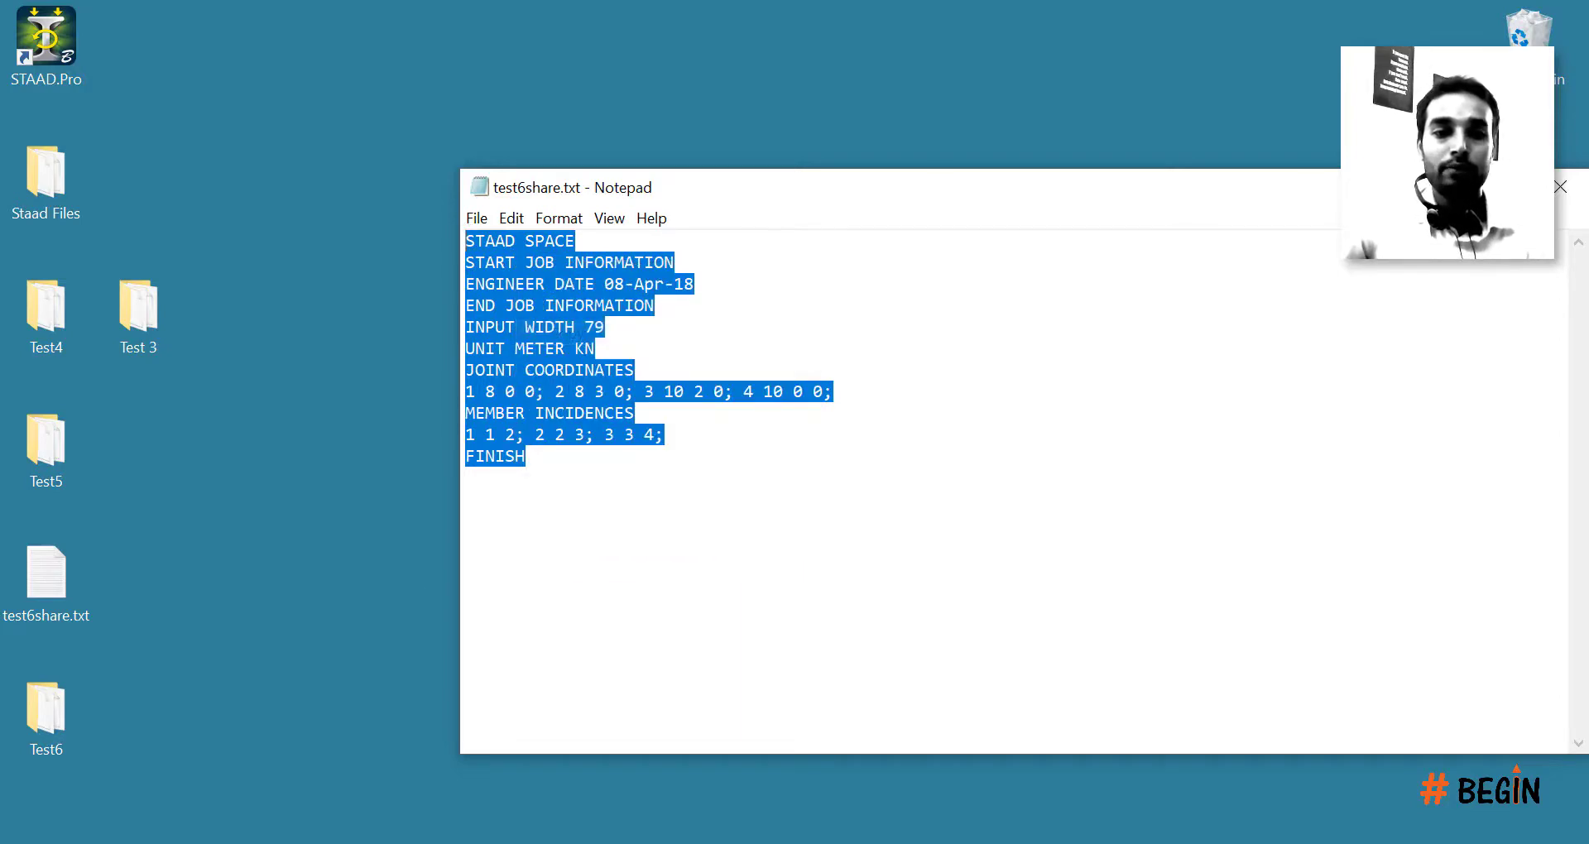
Step: Switch to the STAAD.Pro Editor, replace all of the Test6.std text with the copied commands, and save the file
key(alt+Tab)
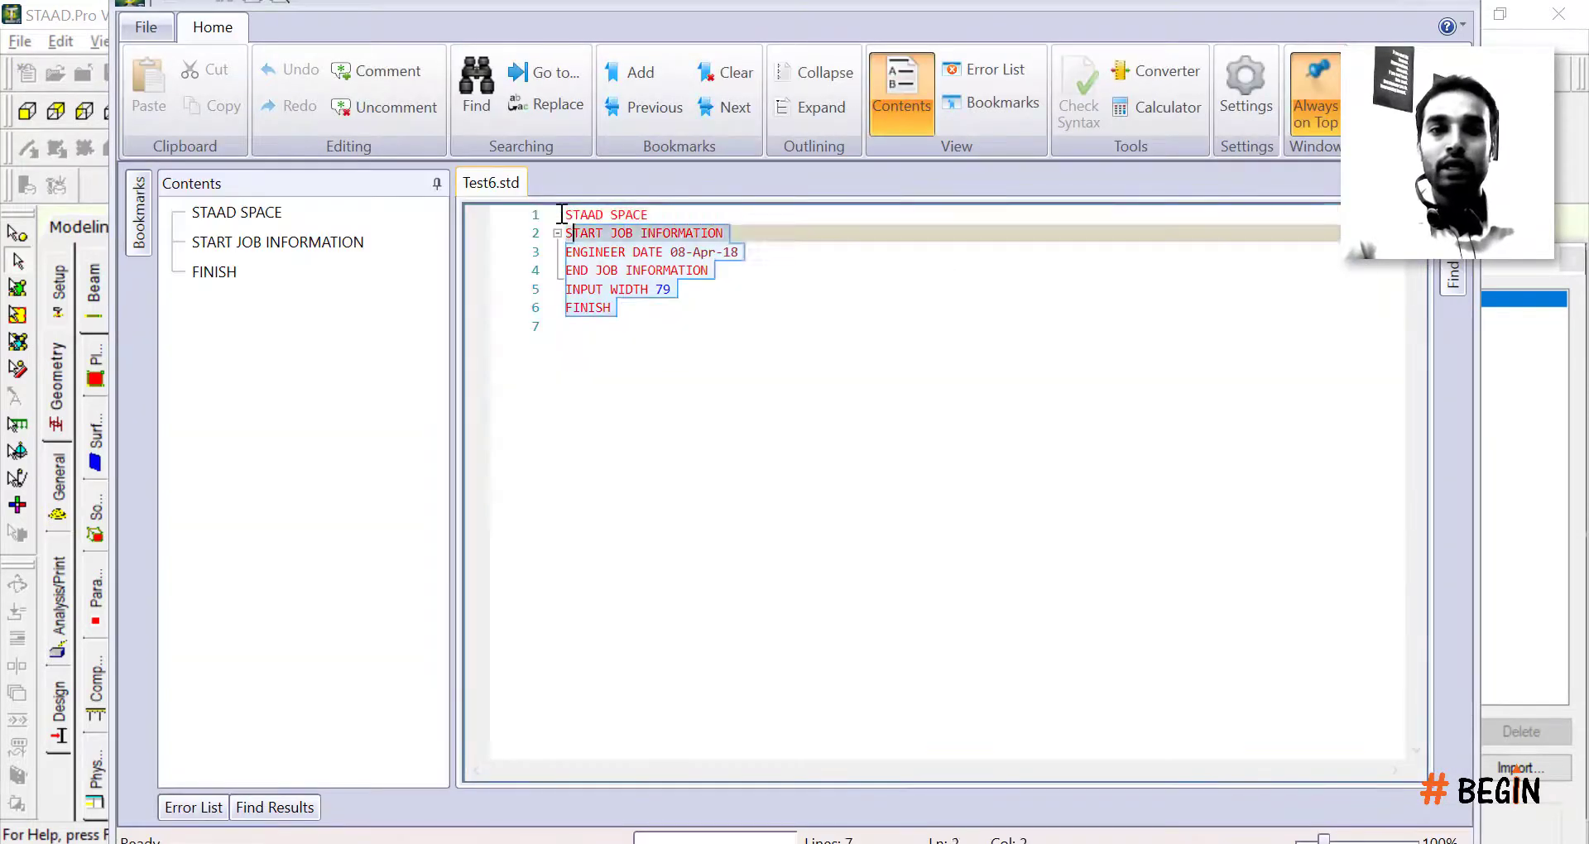
right_click(619, 240)
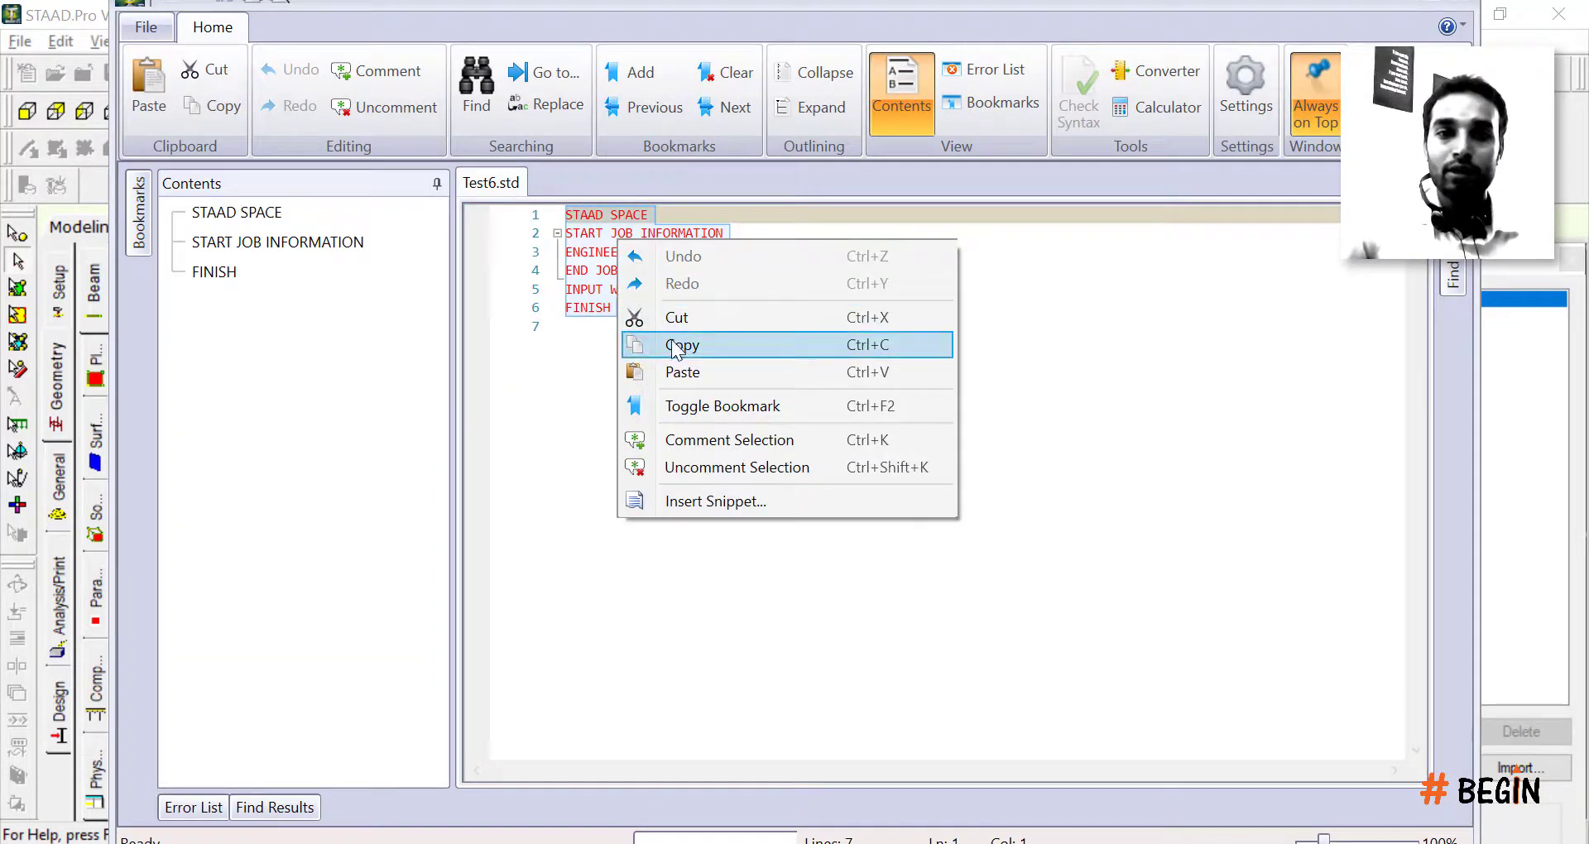
click(680, 373)
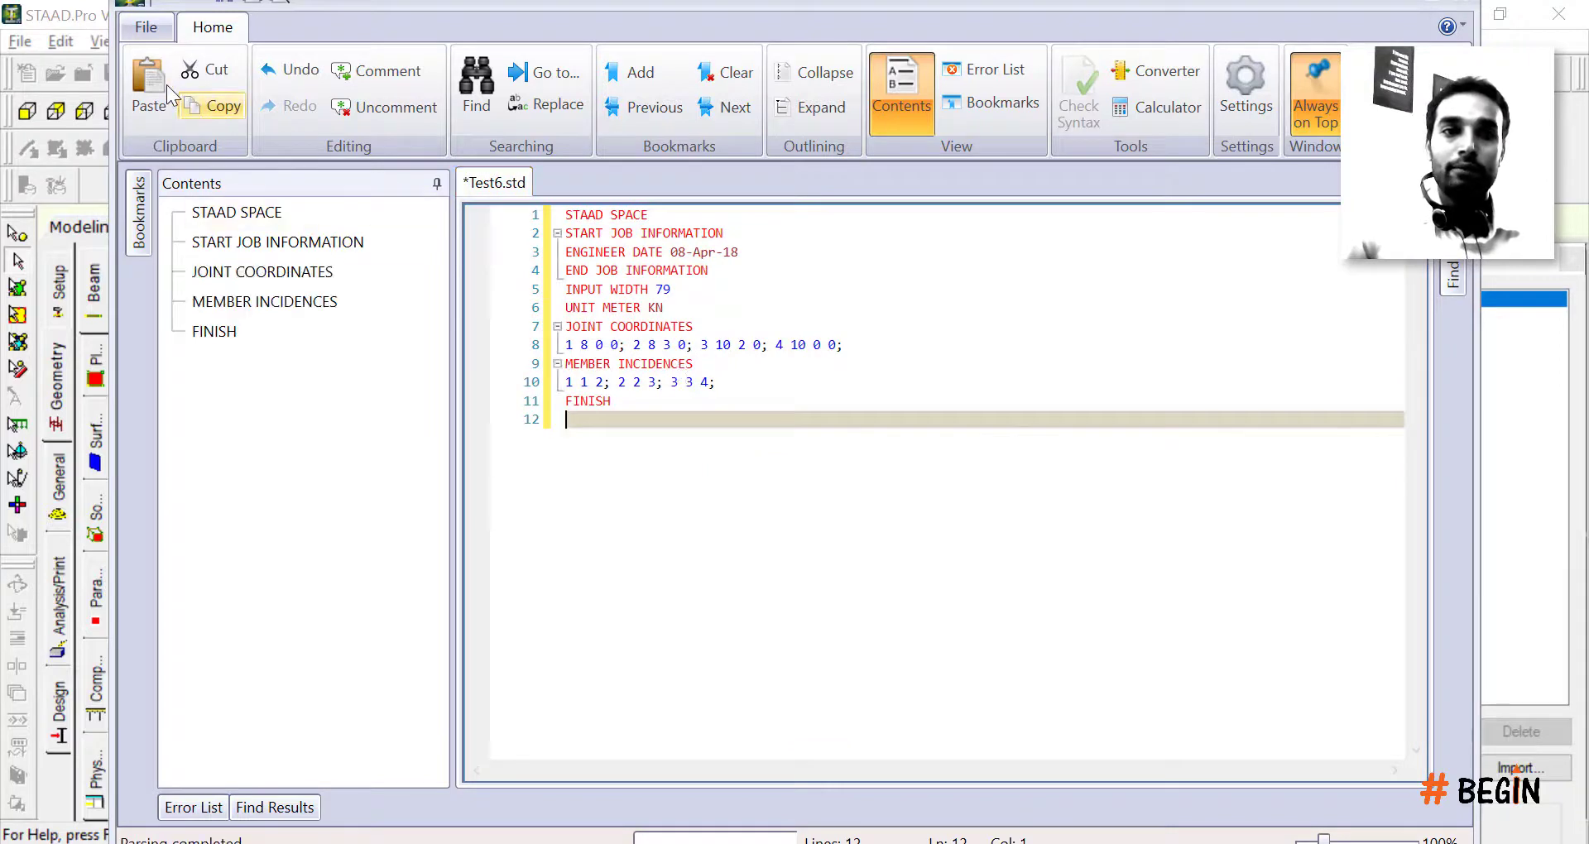
click(150, 33)
click(189, 242)
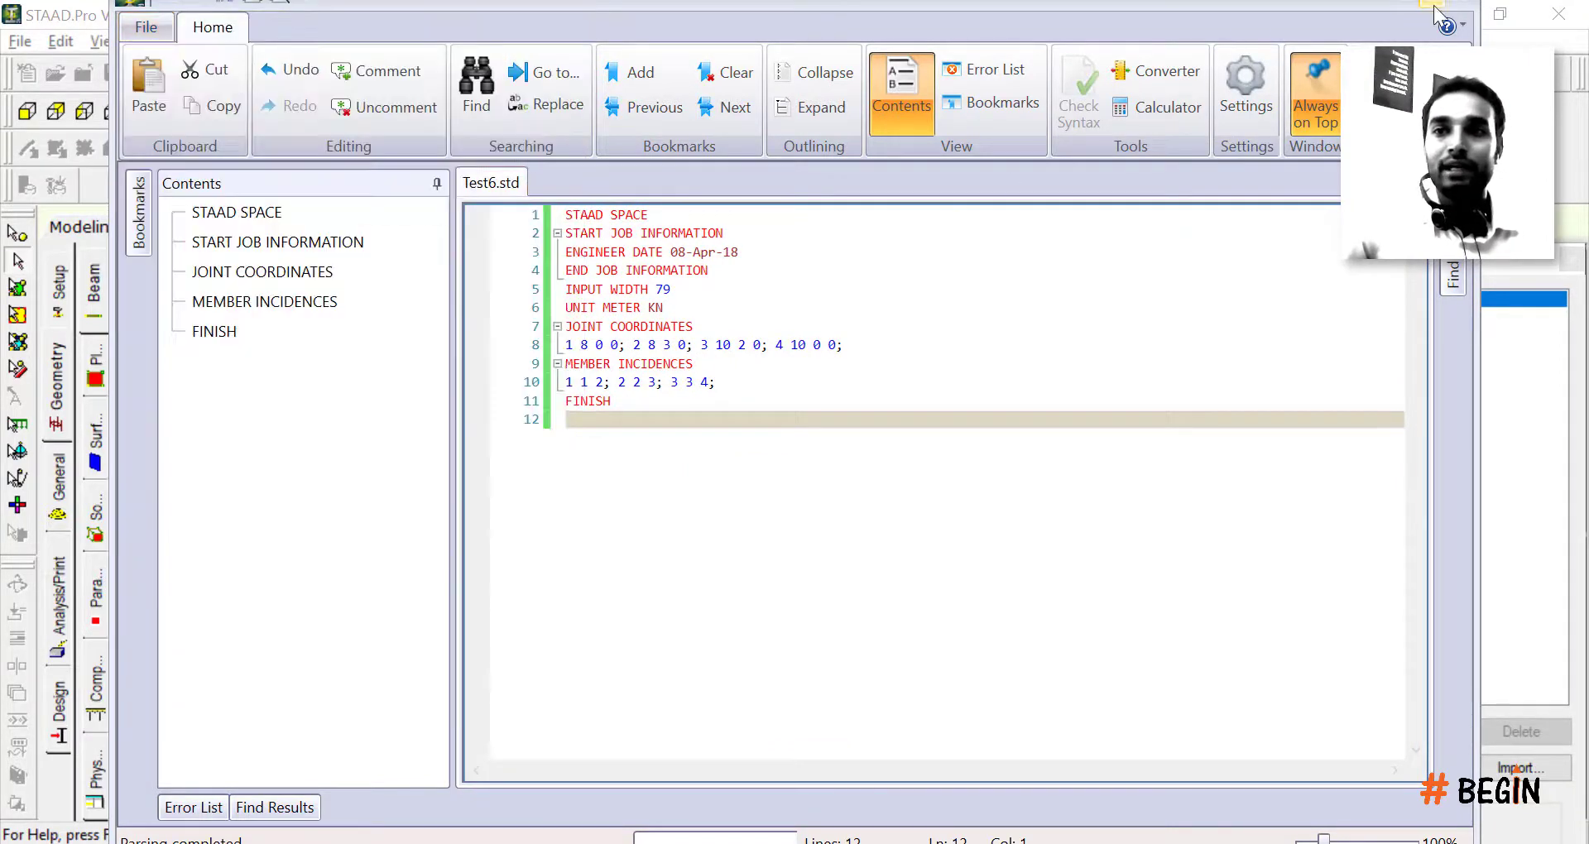
Step: Close the STAAD.Pro Editor to load the saved commands, and view the Test6 structure from the front
click(1461, 10)
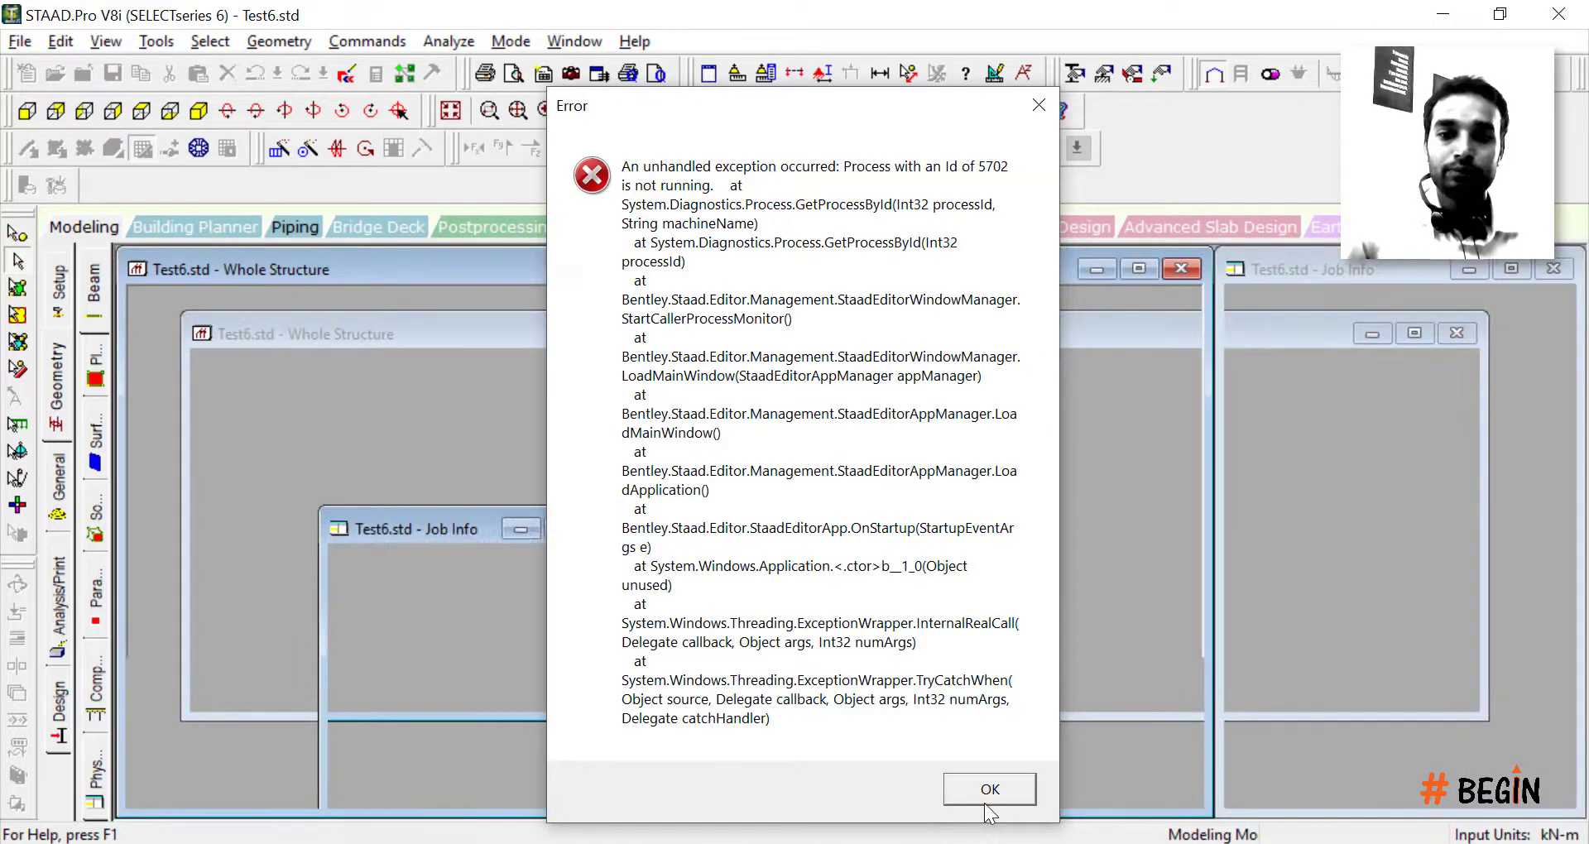
click(996, 788)
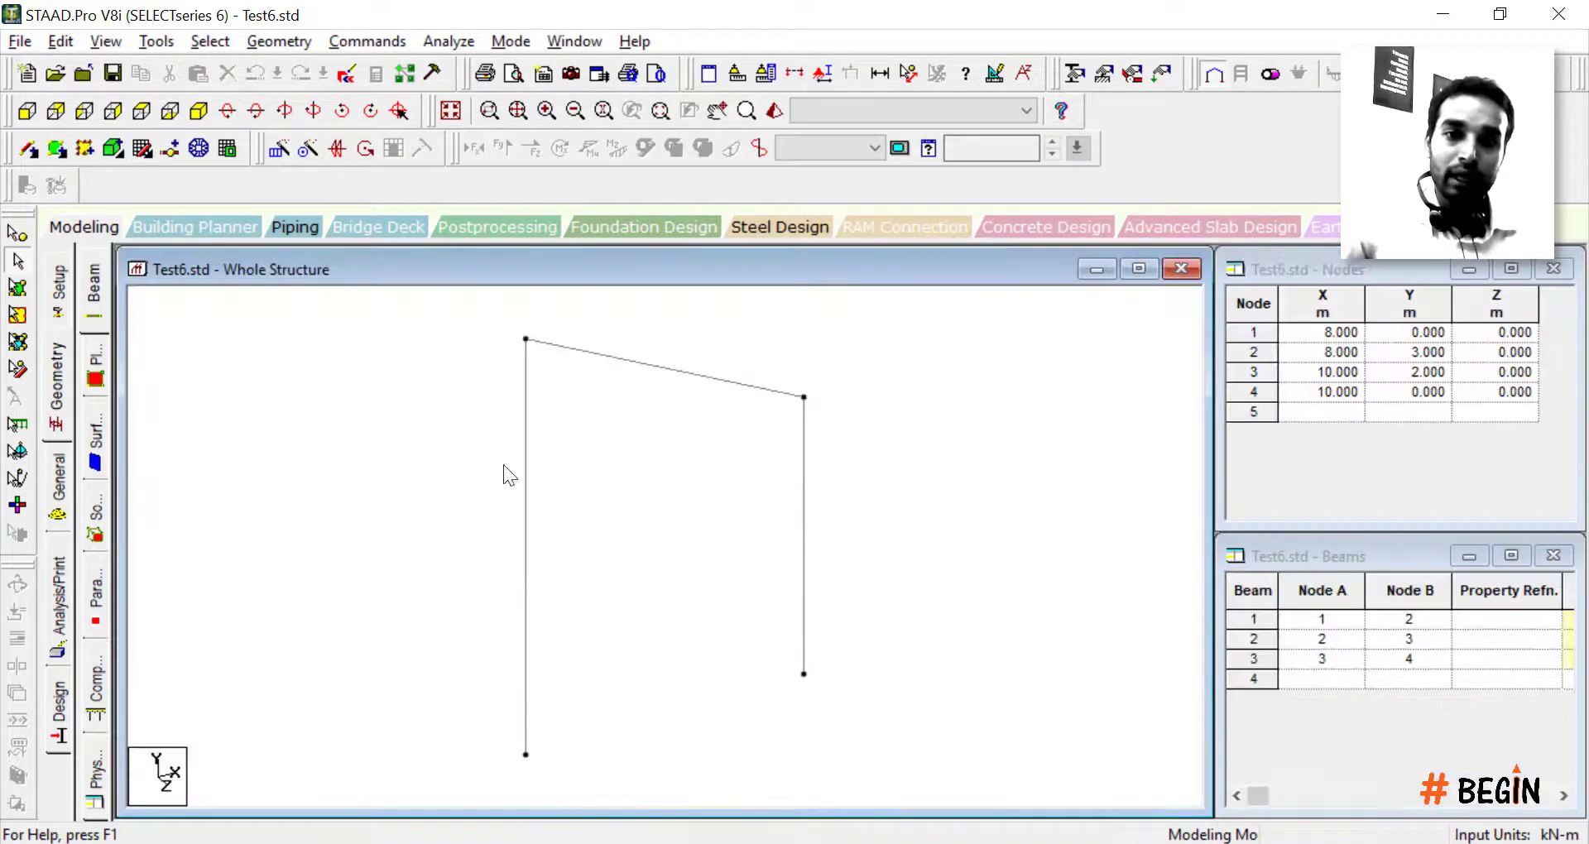
click(27, 110)
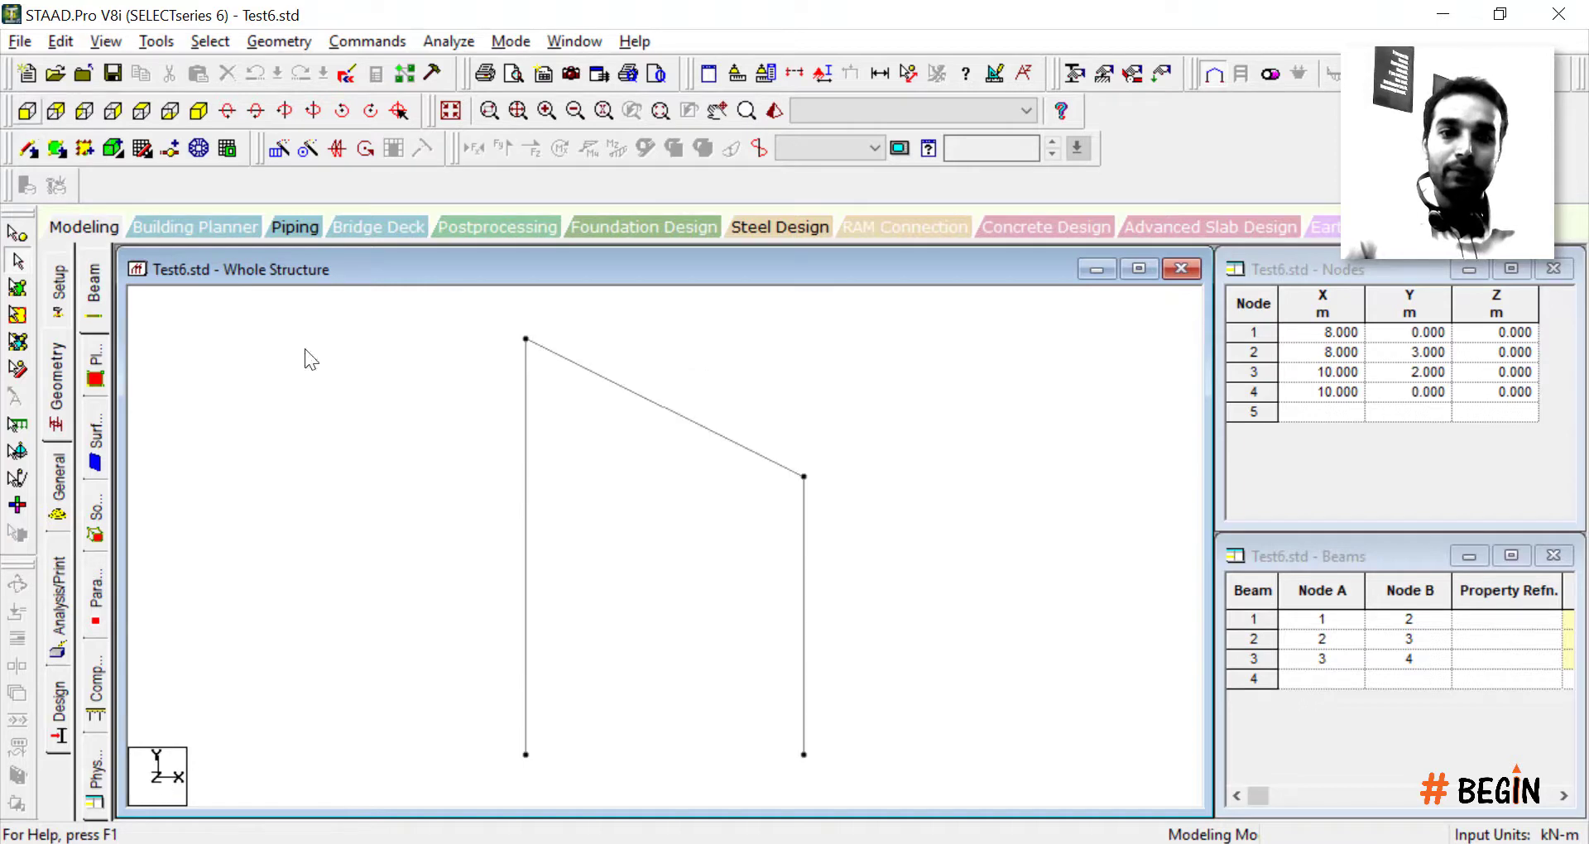